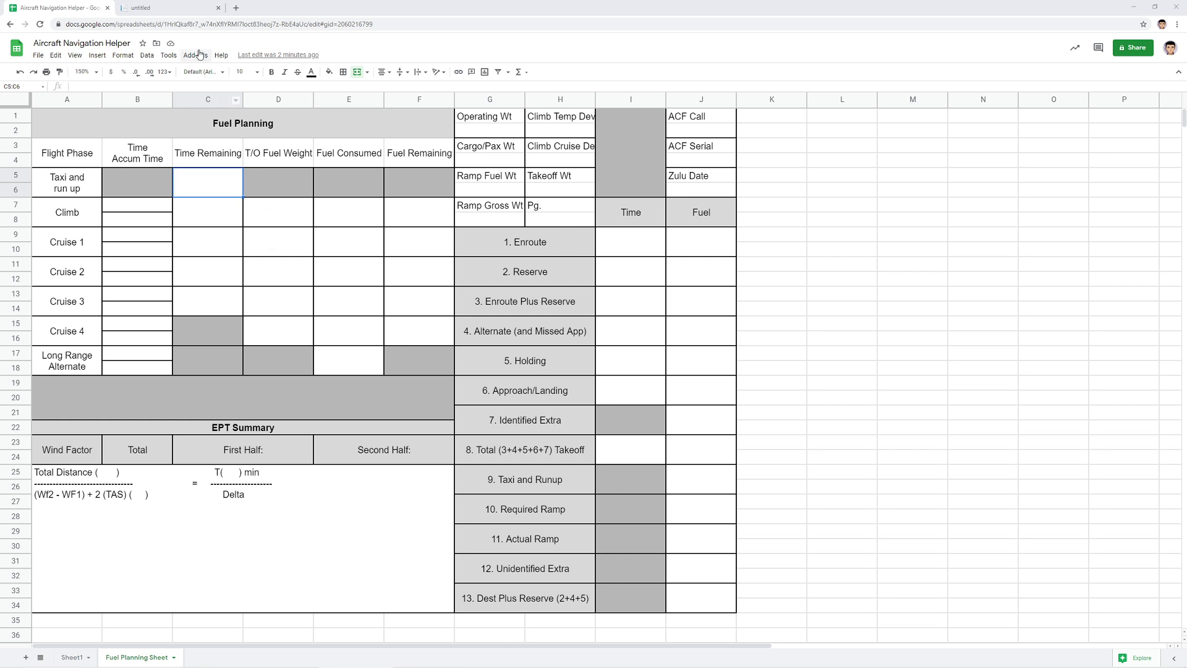
# - Check the POH short field takeoff distance table in the PDF, then open a new blank browser tab
pyautogui.click(177, 13)
pyautogui.scroll(1, 363, 313)
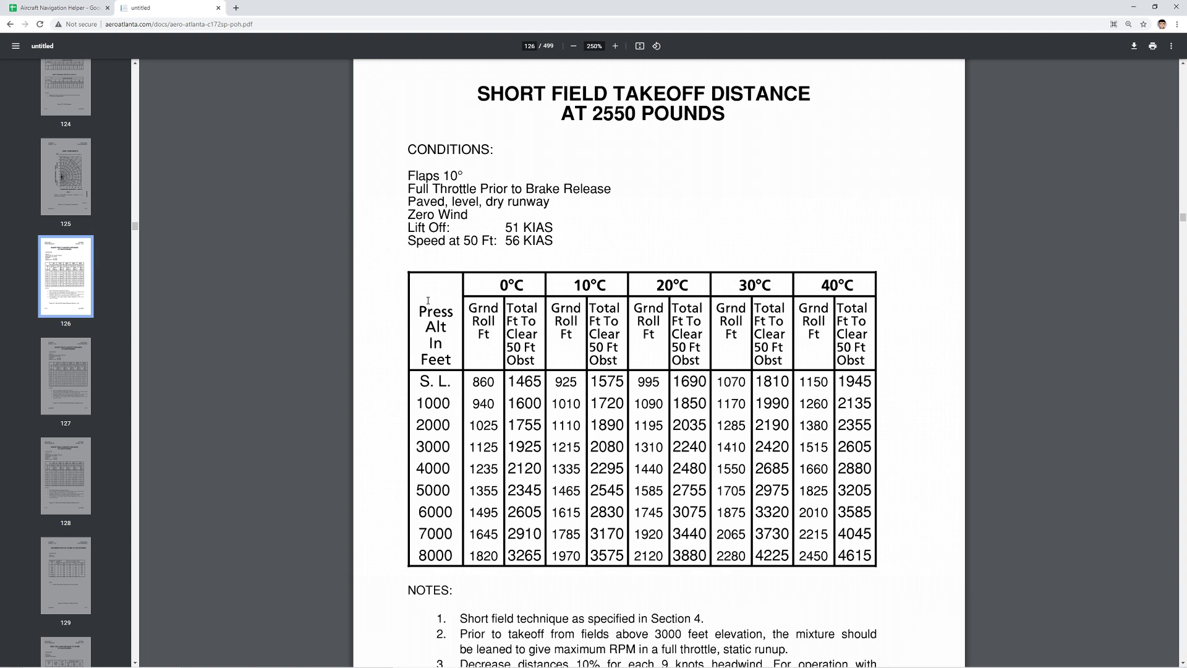
pyautogui.click(56, 8)
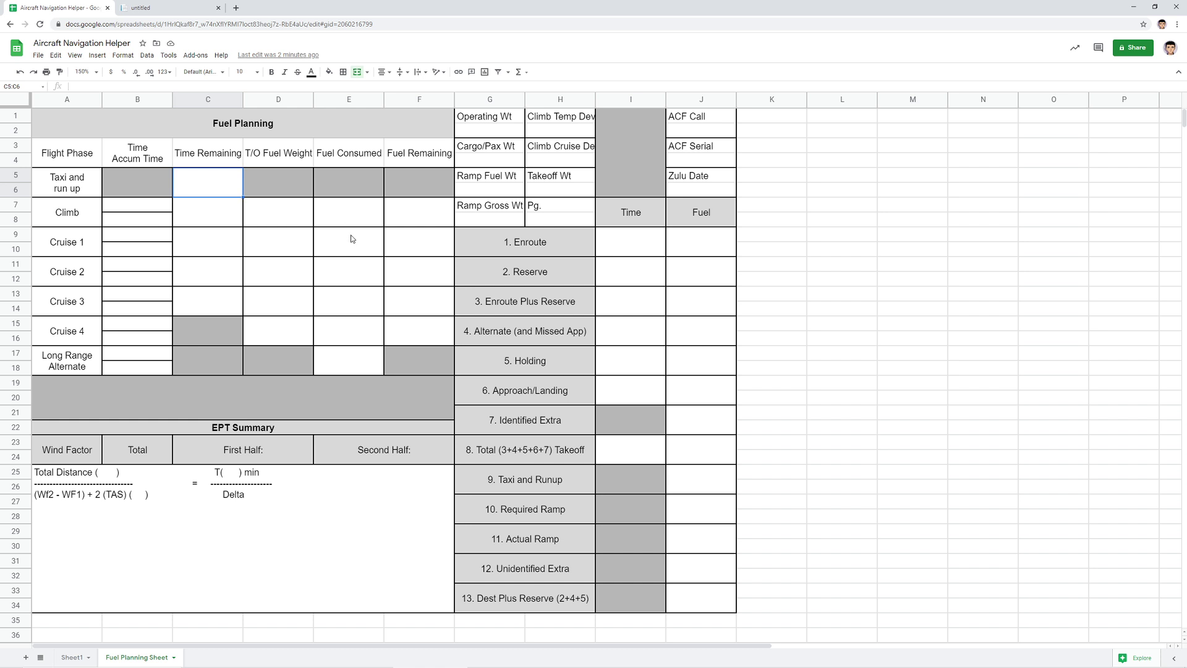
pyautogui.click(238, 11)
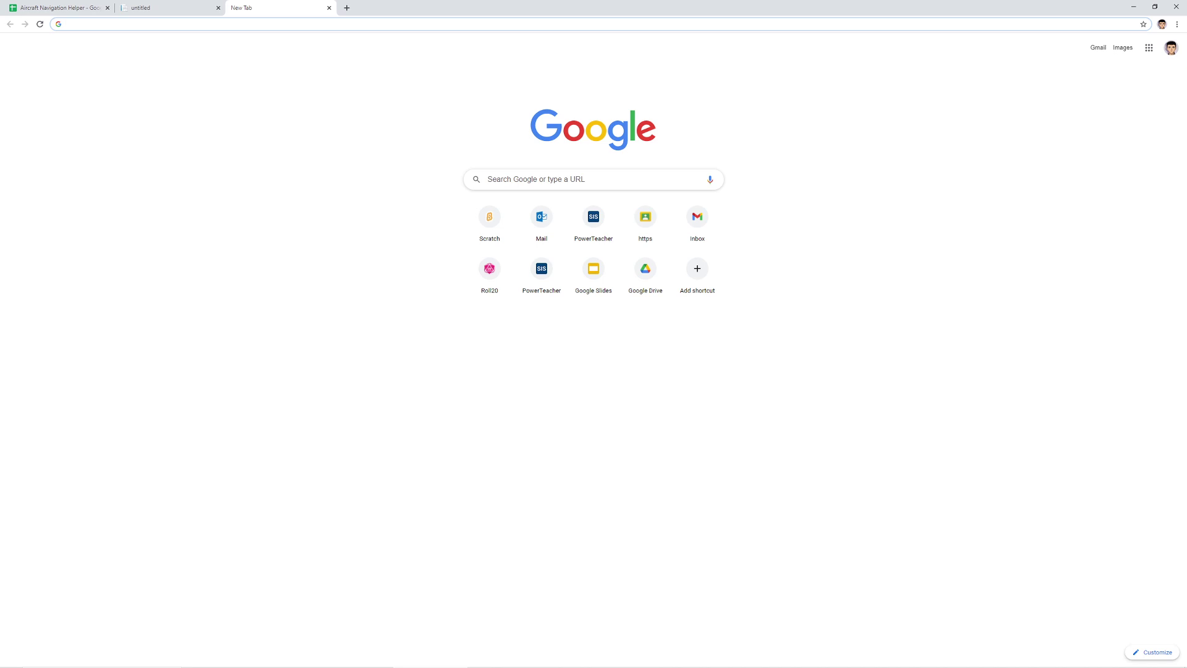
# - In Little Navmap, set Dillant-Hopkins (KEEN) as the departure airport
pyautogui.hotkey('alt', 'Tab')
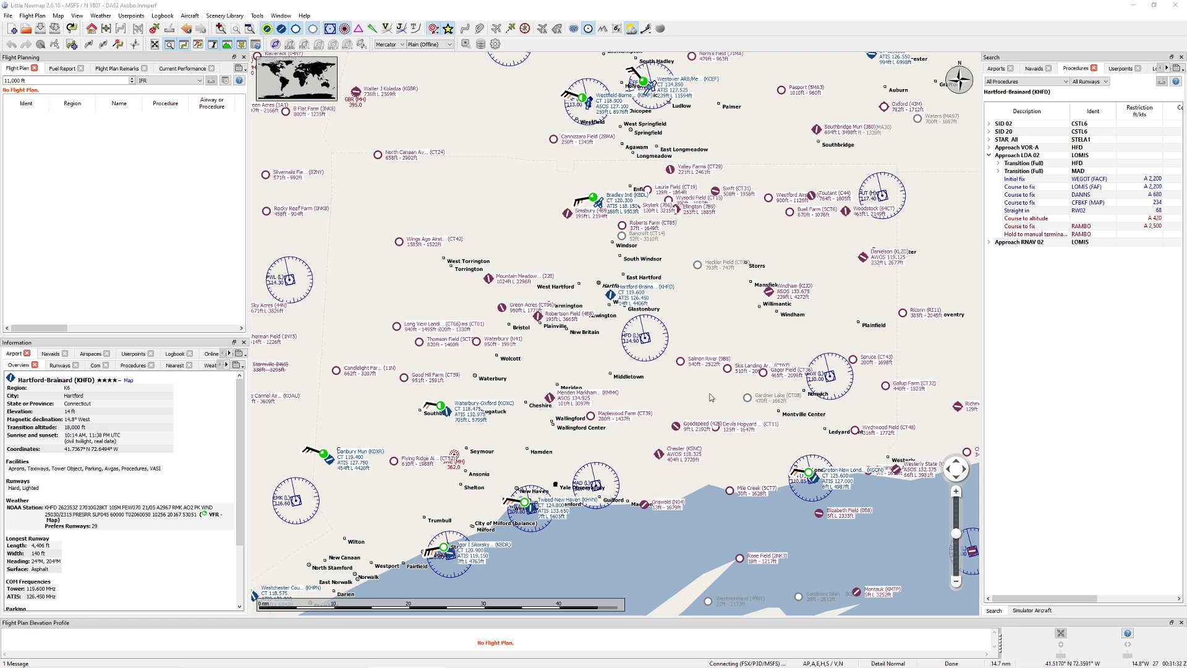
pyautogui.moveTo(579, 274); pyautogui.dragTo(605, 298)
pyautogui.rightClick(548, 319)
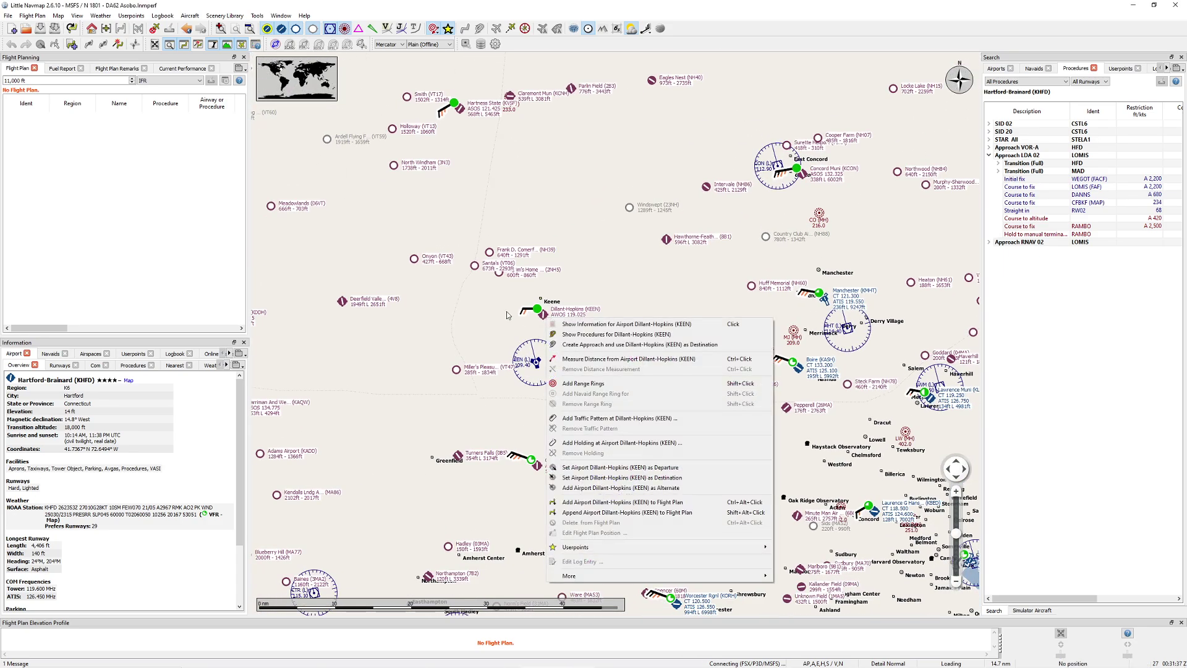
pyautogui.click(646, 468)
# - Set Westchester County (KHPN) as the destination, giving a 127 nm route
pyautogui.moveTo(471, 534); pyautogui.dragTo(547, 317)
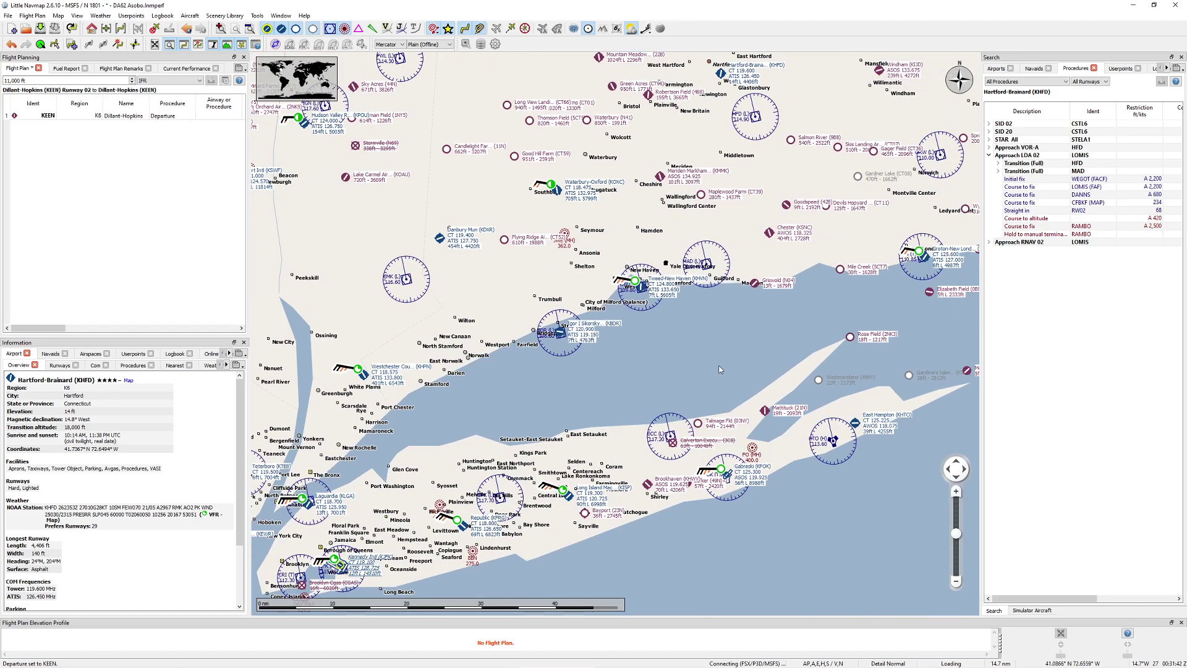
pyautogui.rightClick(355, 369)
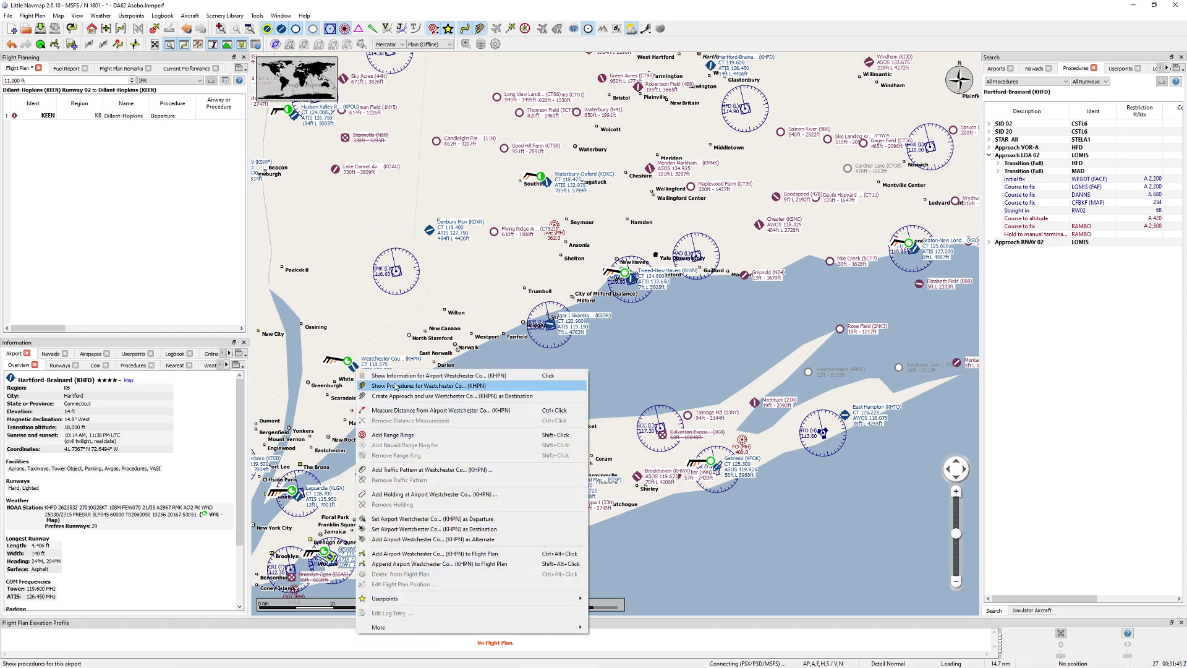
pyautogui.click(534, 529)
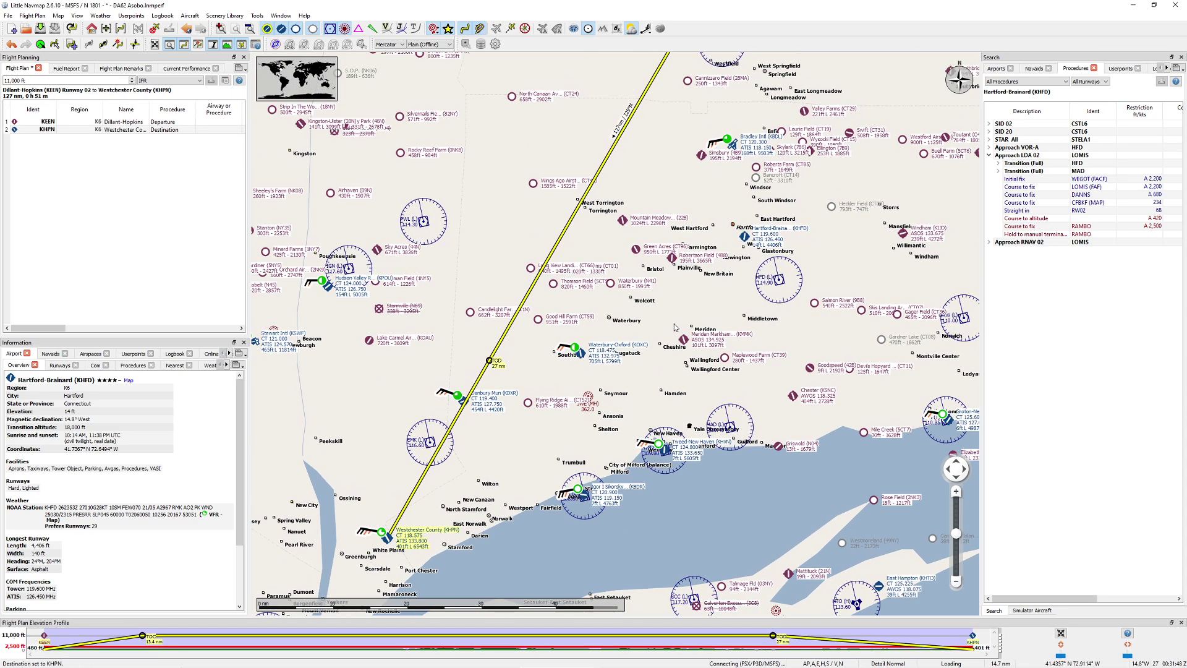
# - Load the recent C172.lnmperf performance file, giving 58 lbs trip and 99 lbs block fuel
pyautogui.click(190, 15)
pyautogui.moveTo(309, 67)
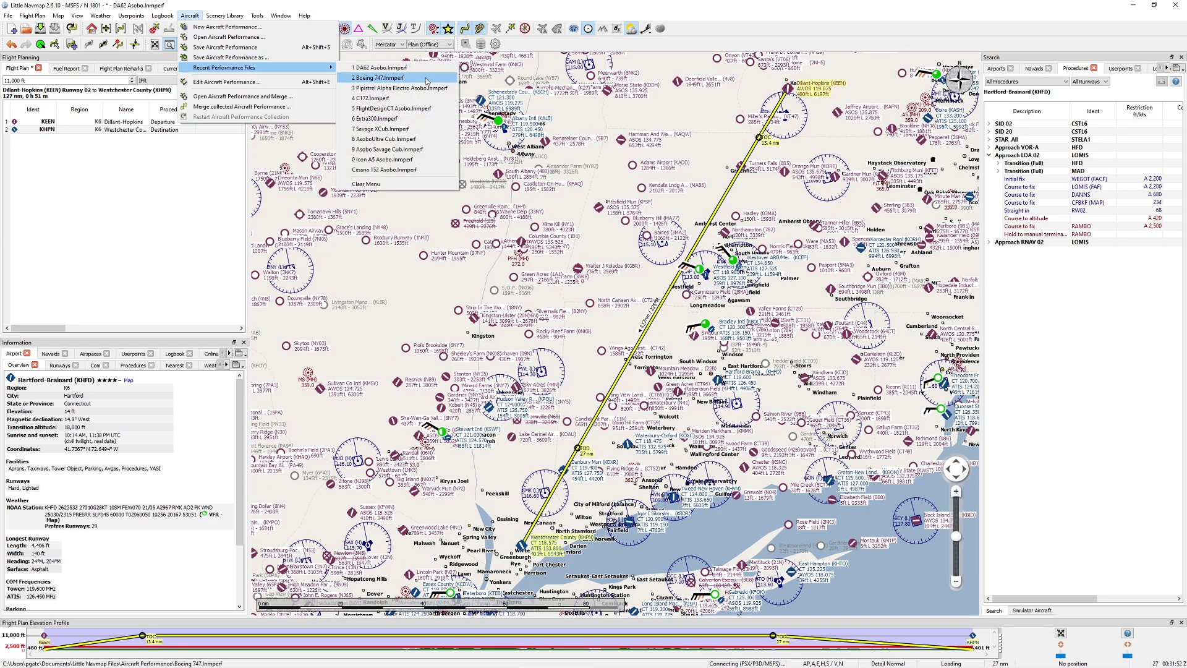
pyautogui.click(374, 98)
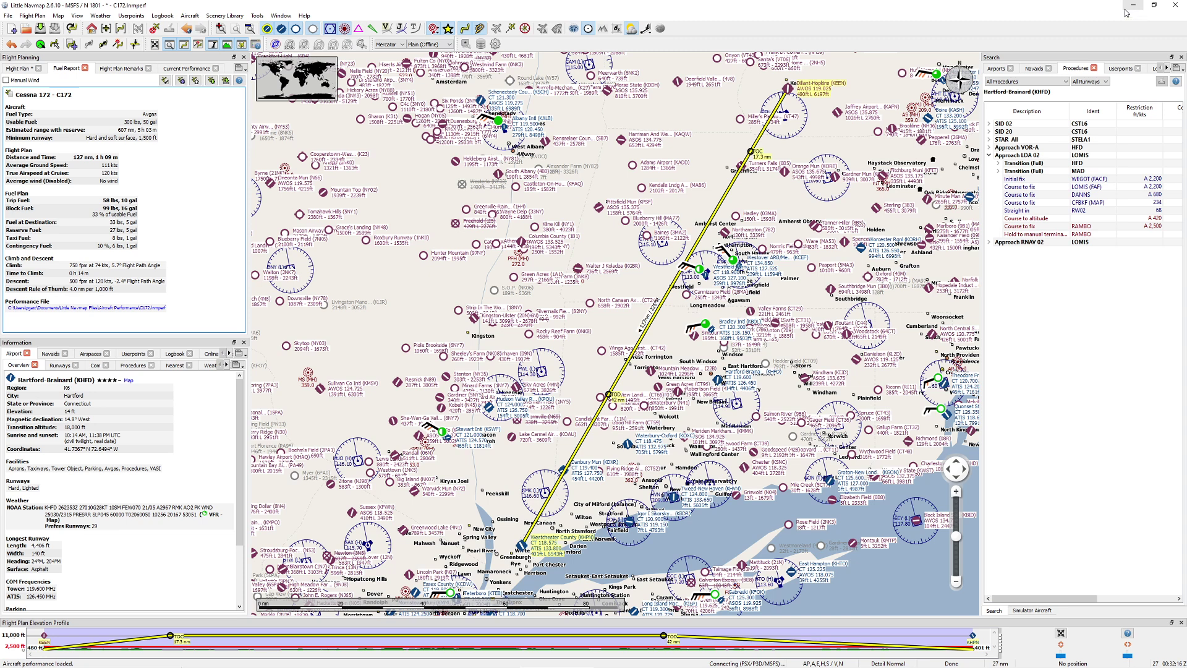
# - Enter 50 gal as the taxi and run-up Time Remaining
pyautogui.click(1125, 11)
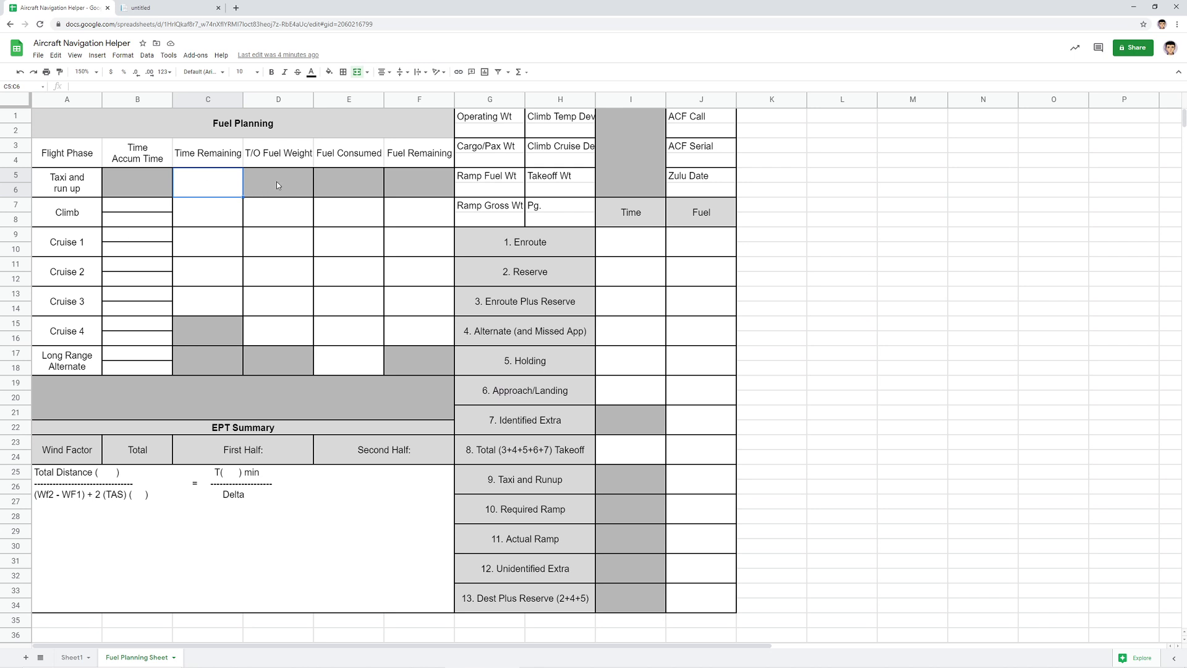
pyautogui.write('50 gal')
pyautogui.press('Return')
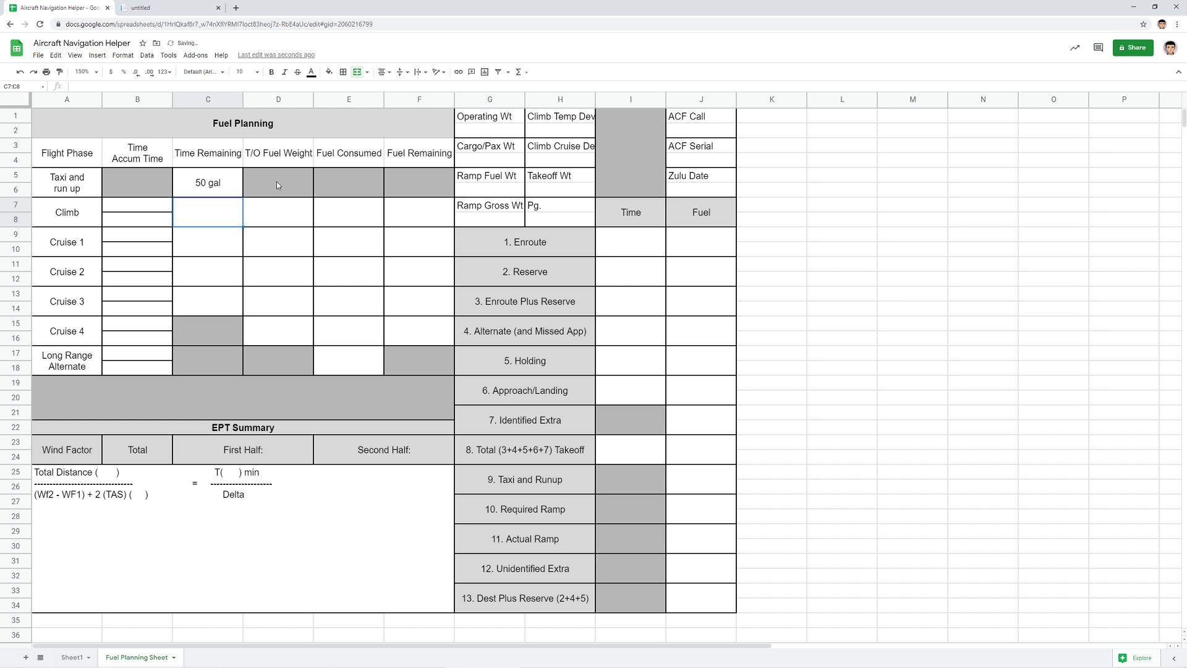
# - Set the Climb T/O Fuel Weight to 50, correcting the stray 300 entries
pyautogui.press('Down')
pyautogui.press('Up')
pyautogui.press('Right')
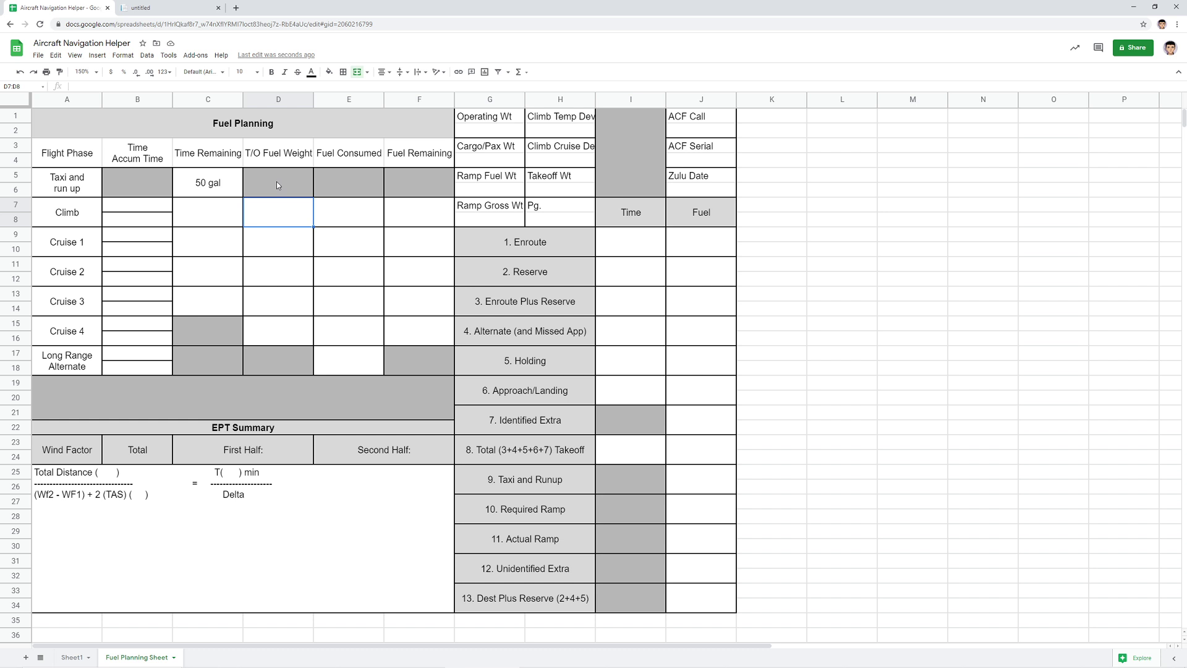
pyautogui.write('300')
pyautogui.press('Tab')
pyautogui.write('0')
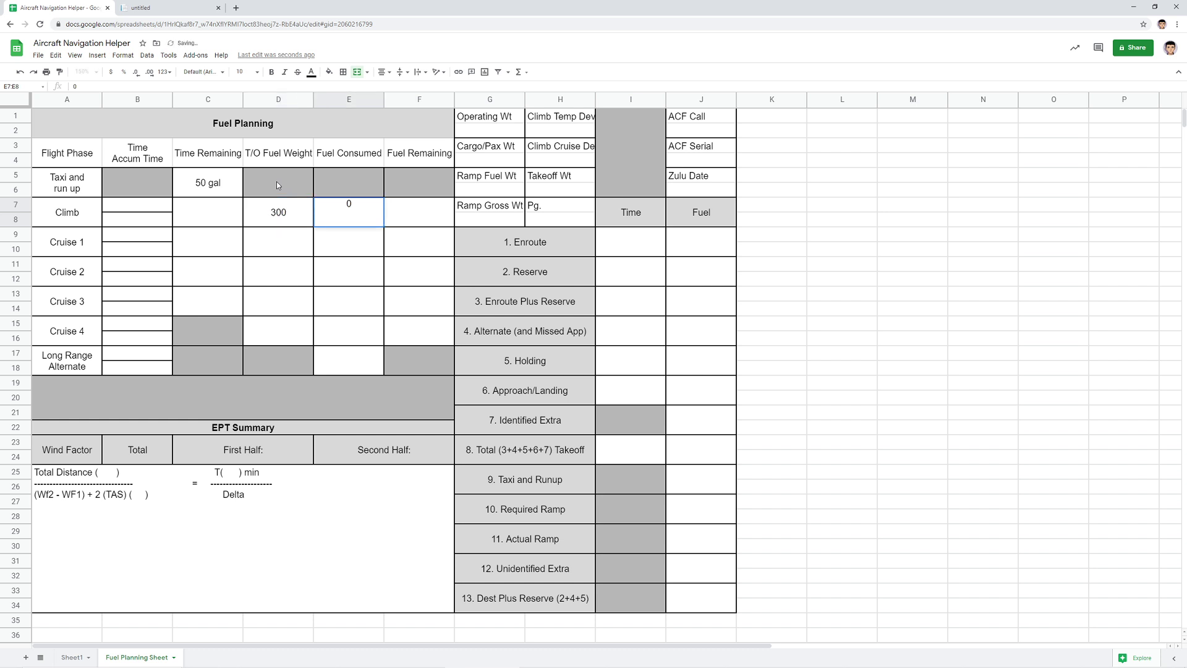
pyautogui.press('Escape')
pyautogui.press('Left')
pyautogui.press('Down')
pyautogui.write('3')
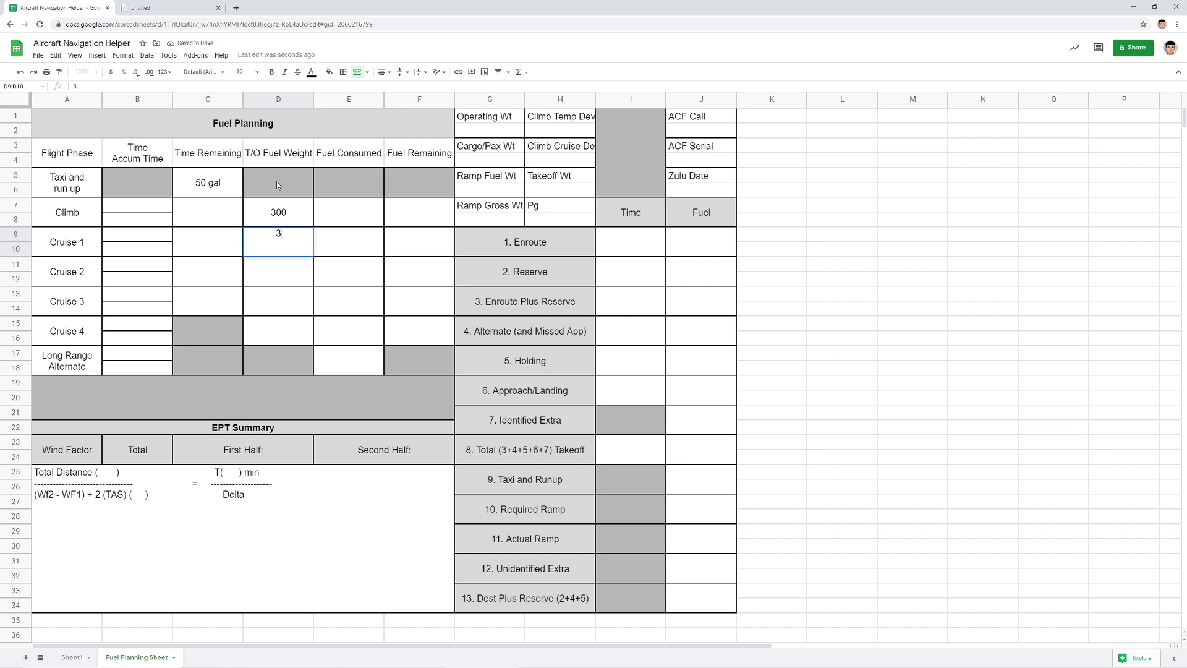
pyautogui.write('00')
pyautogui.press('Up')
pyautogui.press('Up')
pyautogui.press('Left')
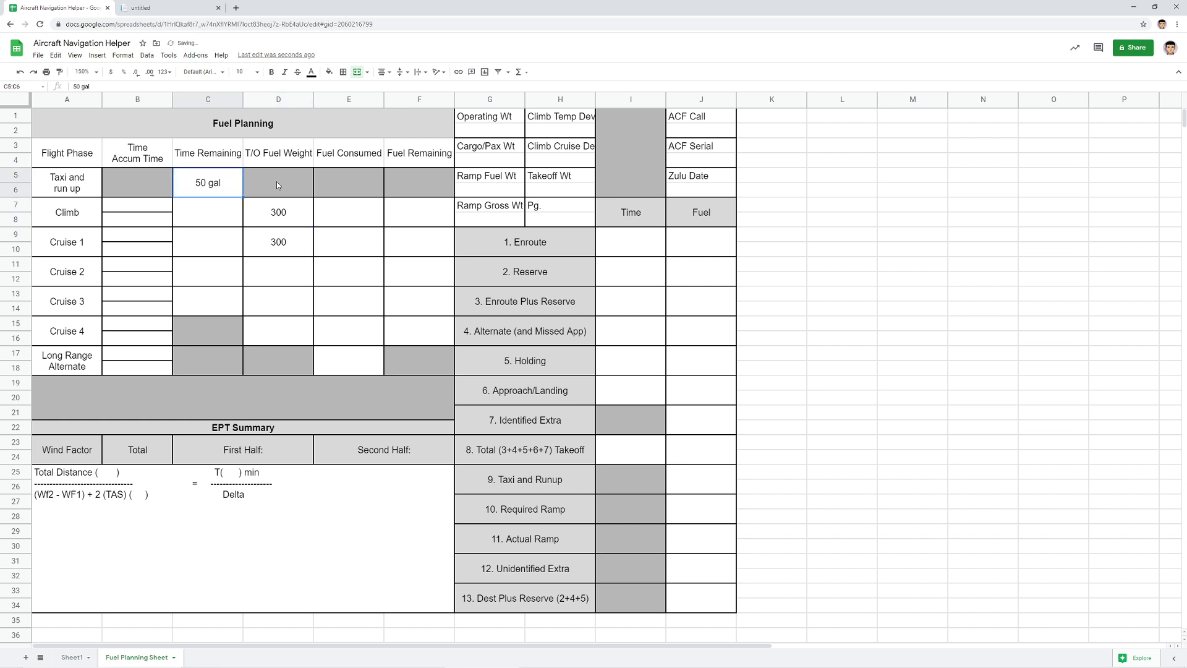
pyautogui.press('Right')
pyautogui.press('Down')
pyautogui.write('50')
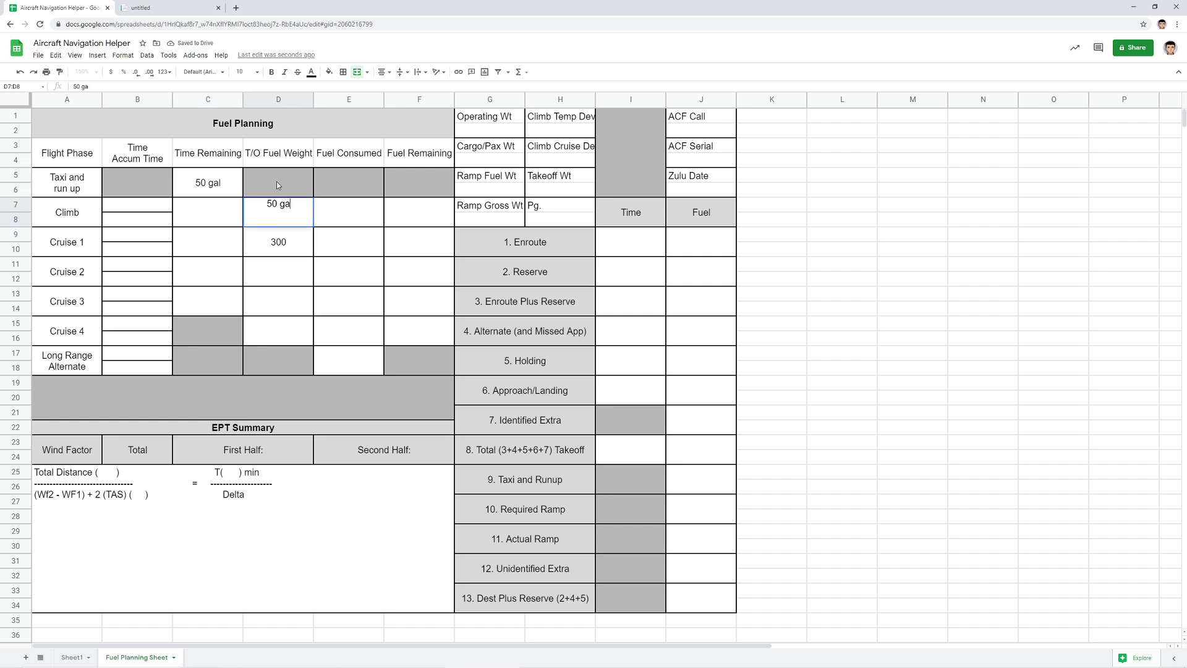
pyautogui.press('BackSpace')
pyautogui.press('BackSpace')
pyautogui.press('BackSpace')
pyautogui.press('Return')
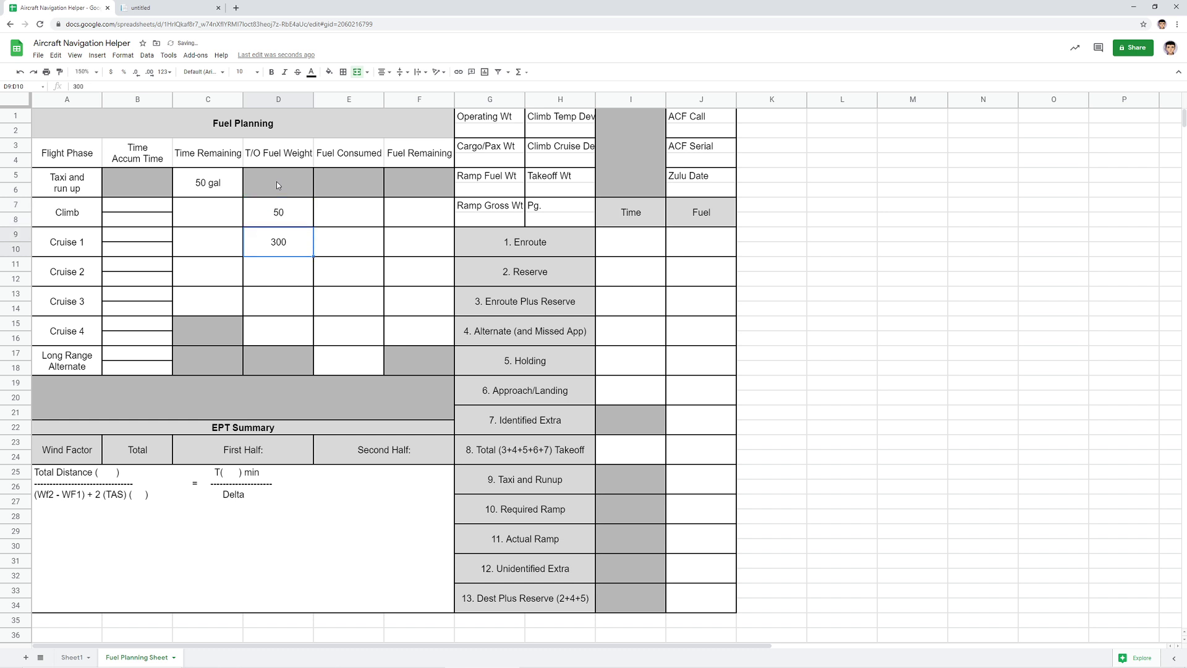
# - Copy the 50 into the T/O Fuel Weight for Cruise 1 through Cruise 4
pyautogui.press('Up')
pyautogui.hotkey('ctrl', 'c')
pyautogui.press('Down')
pyautogui.hotkey('ctrl', 'v')
pyautogui.press('Down')
pyautogui.hotkey('ctrl', 'v')
pyautogui.press('Down')
pyautogui.hotkey('ctrl', 'v')
pyautogui.press('Down')
pyautogui.hotkey('ctrl', 'v')
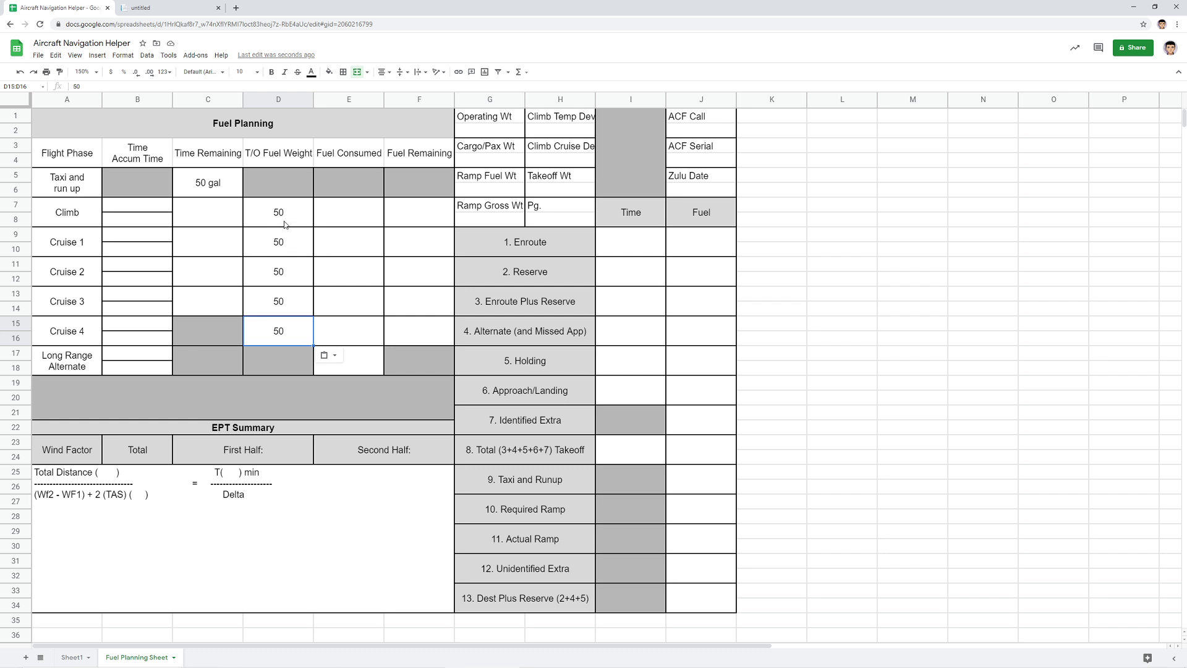
pyautogui.click(281, 158)
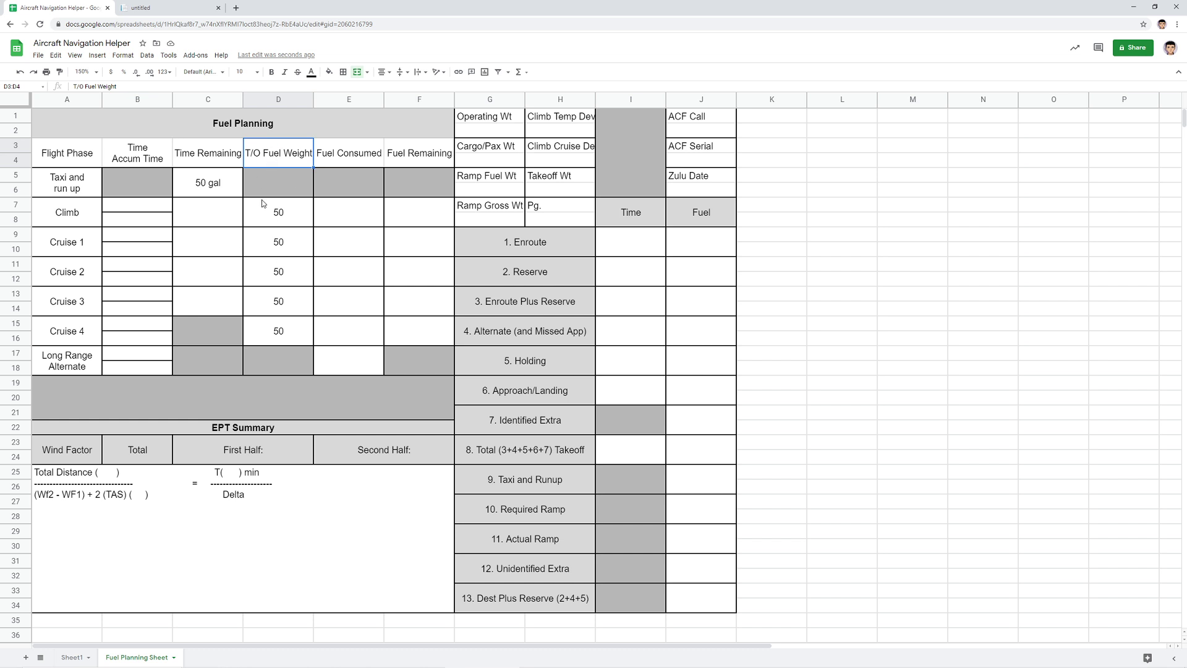
pyautogui.click(348, 186)
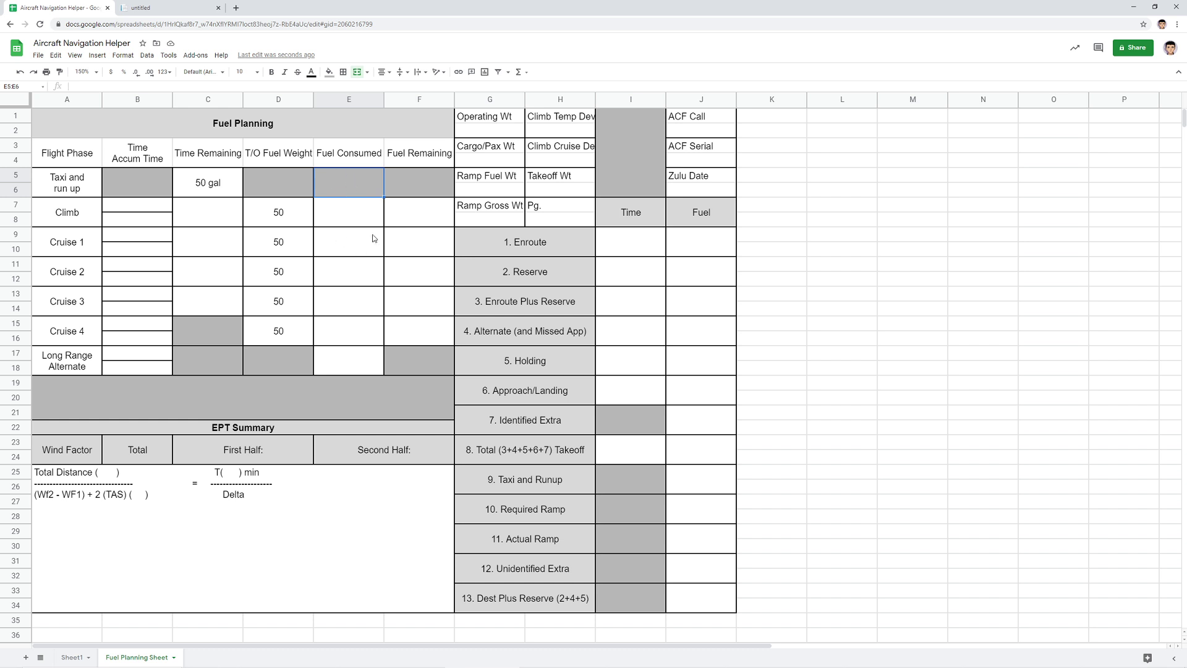
pyautogui.click(690, 478)
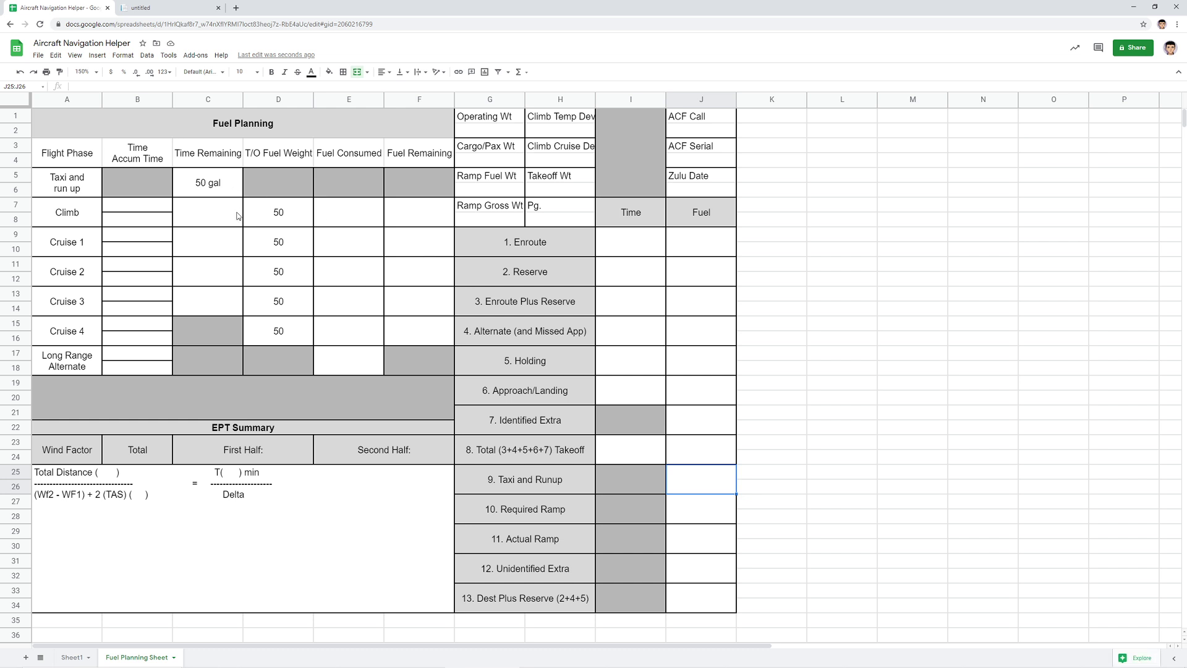
# - Delete the 50 gal taxi Time Remaining entry
pyautogui.click(208, 184)
pyautogui.press('Delete')
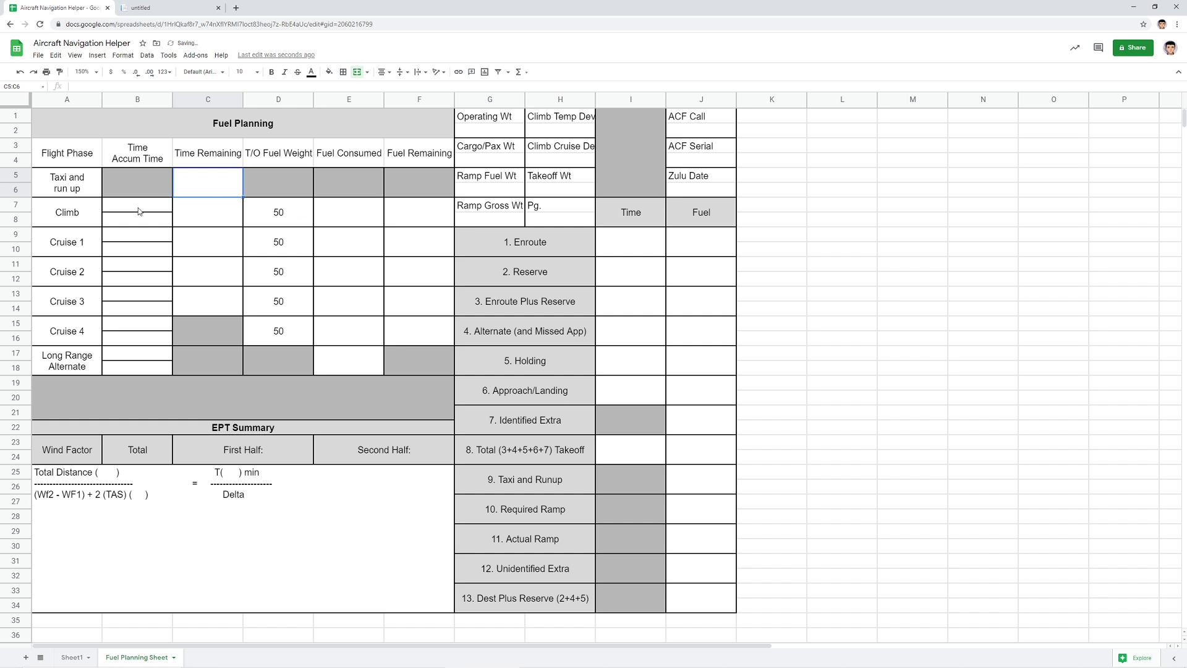
pyautogui.click(139, 210)
pyautogui.click(126, 224)
pyautogui.click(129, 207)
pyautogui.click(637, 254)
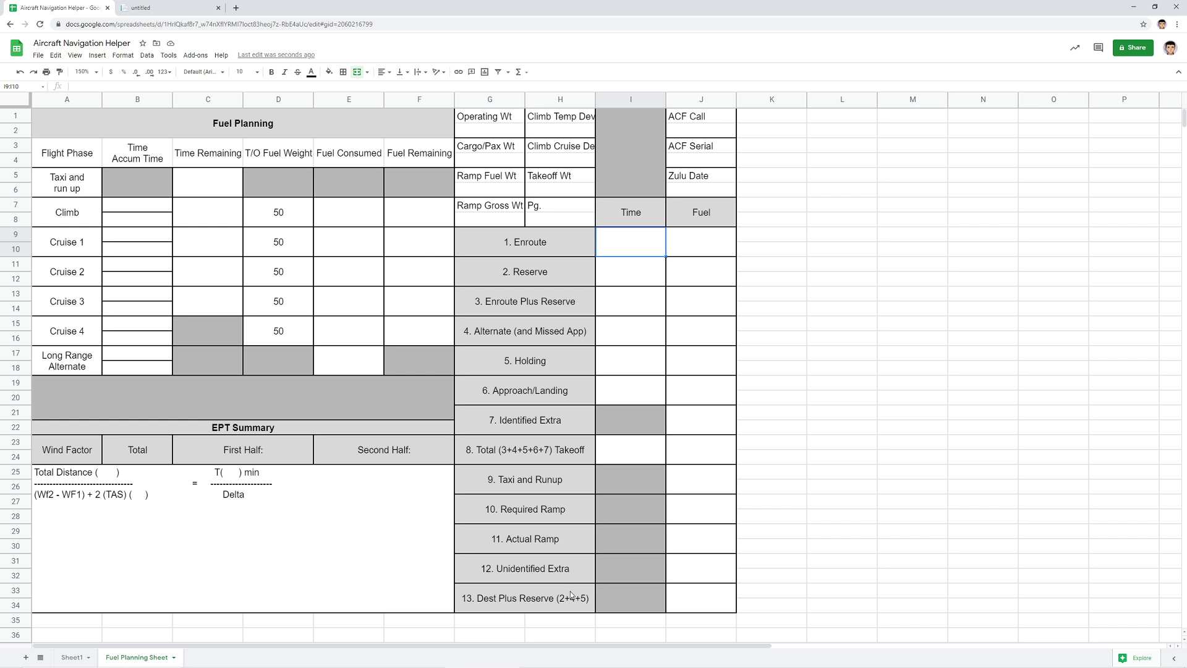
# - Enter fuel of 1.1 for Taxi and Runup, and 50 for Actual and Required Ramp
pyautogui.click(679, 483)
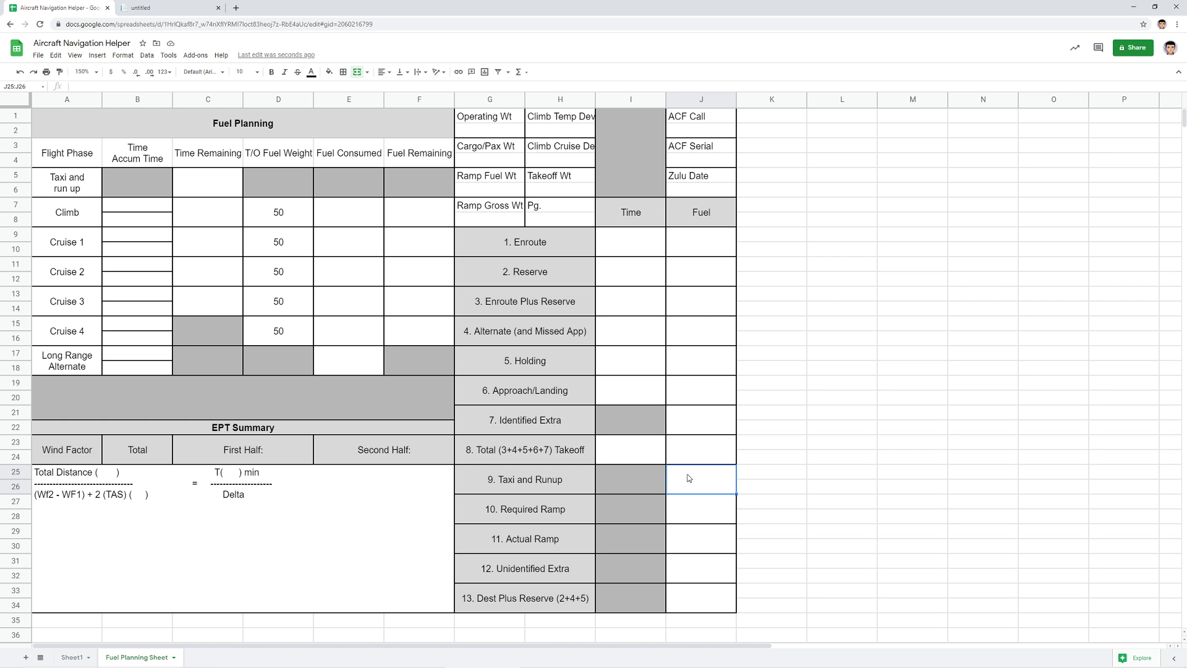
pyautogui.write('1.1')
pyautogui.press('Tab')
pyautogui.press('Down')
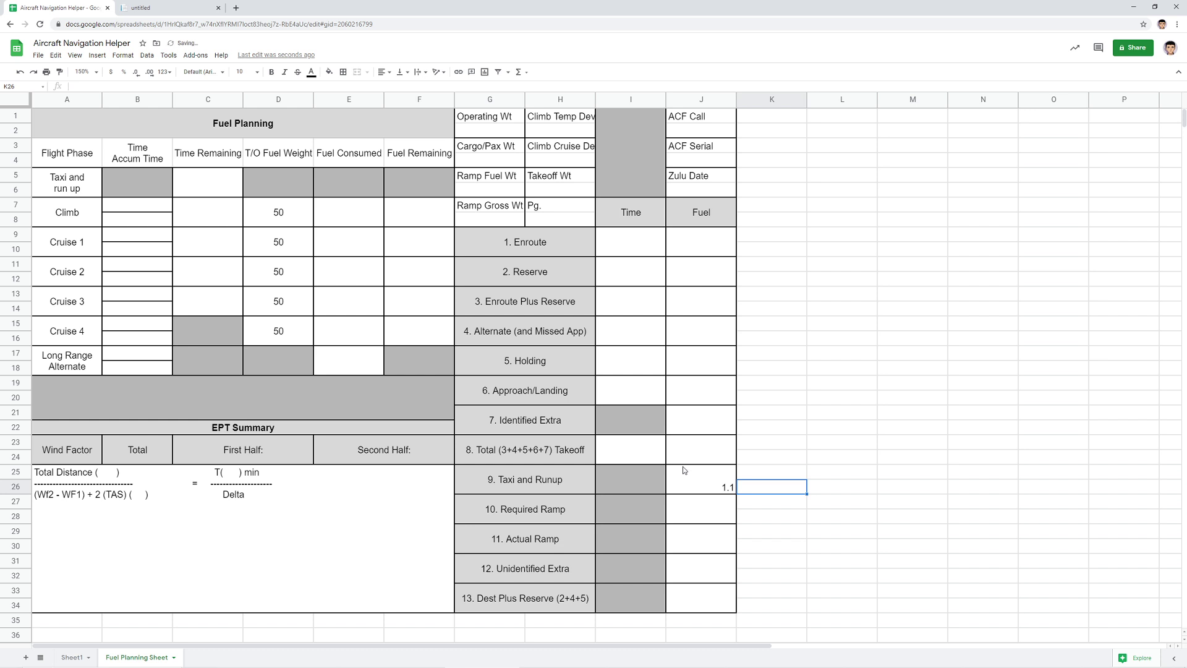
pyautogui.click(683, 470)
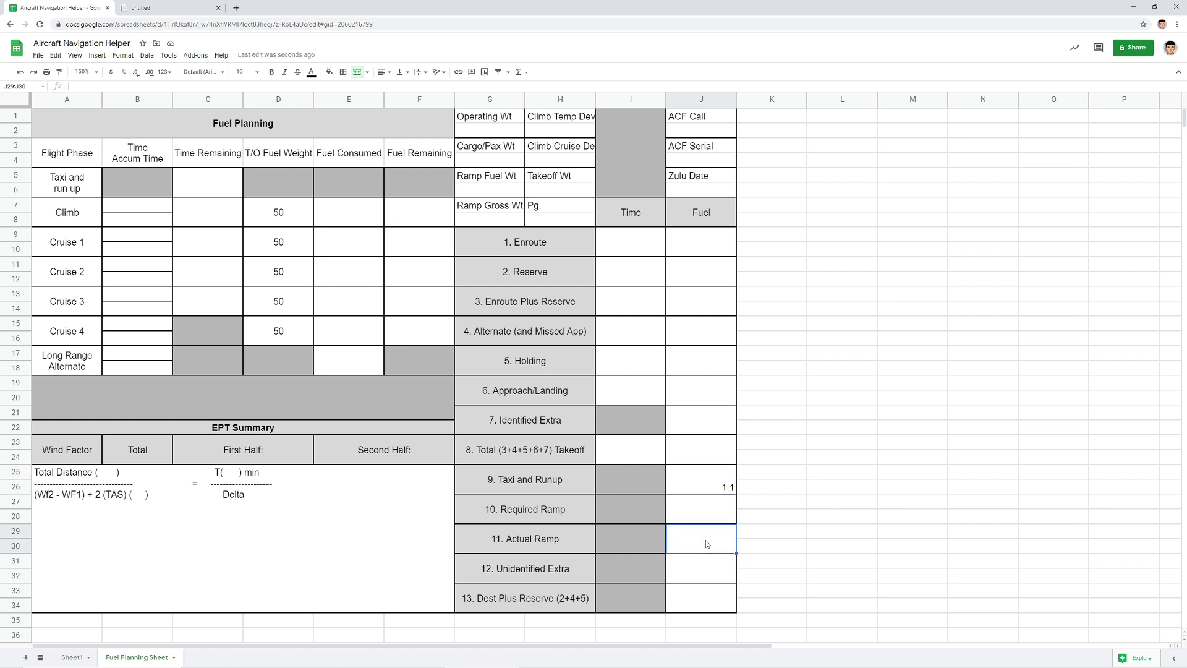
pyautogui.write('50')
pyautogui.click(694, 516)
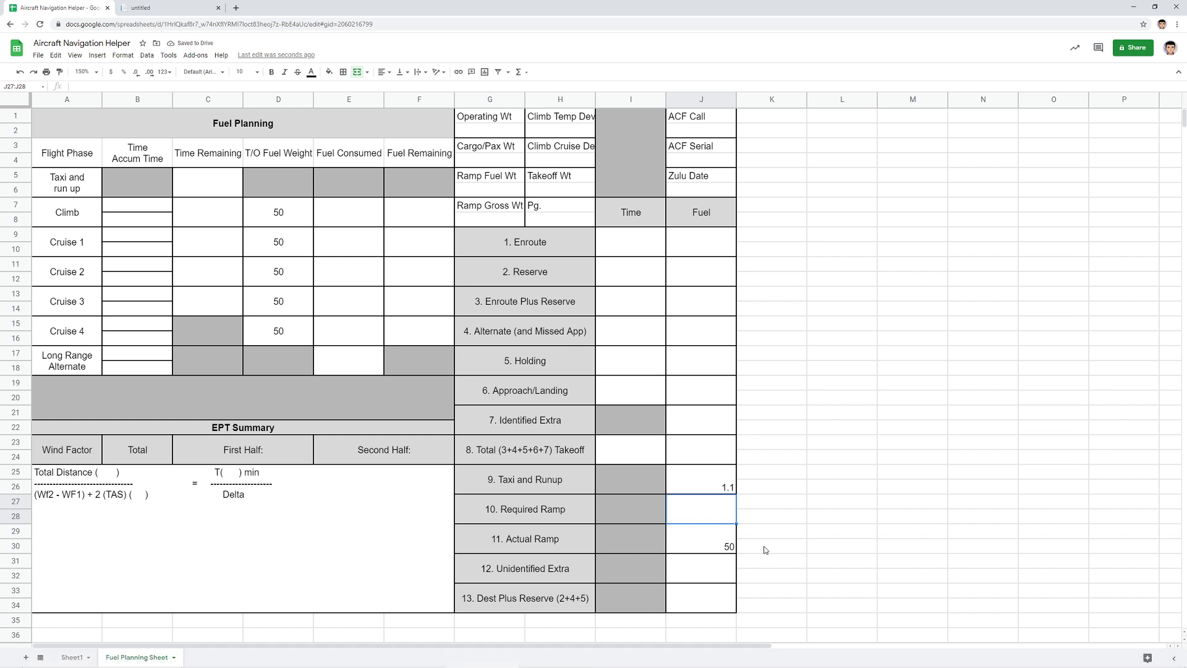
pyautogui.write('50')
pyautogui.press('Up')
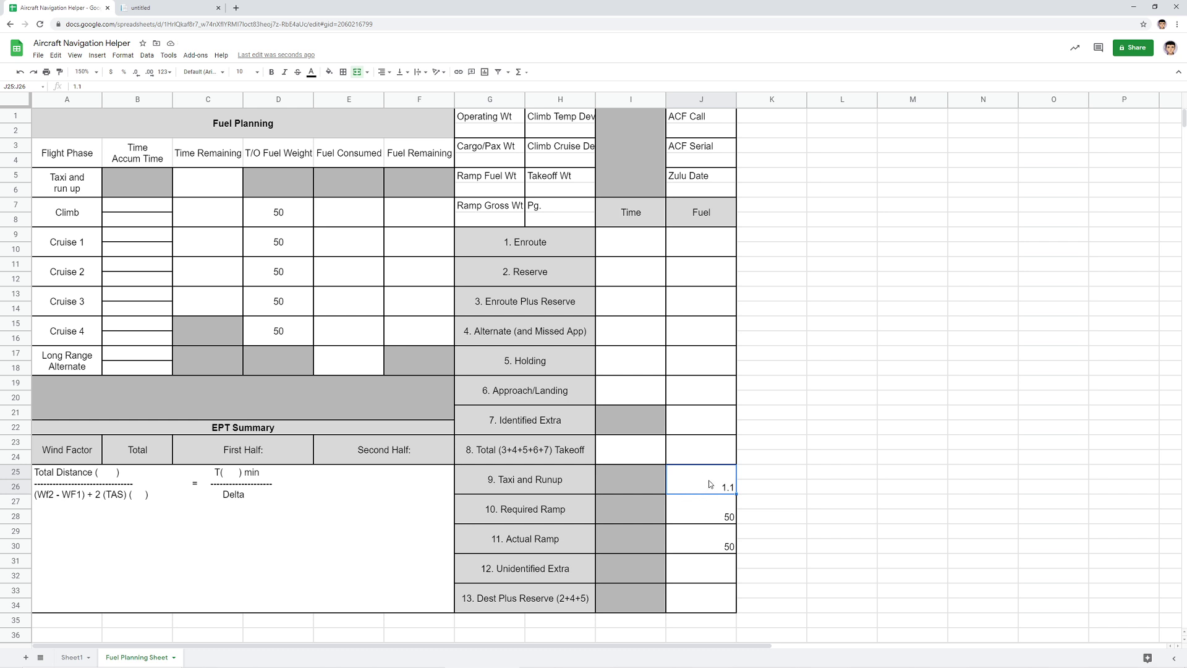
# - Change the Climb T/O Fuel Weight to 48.9
pyautogui.click(768, 490)
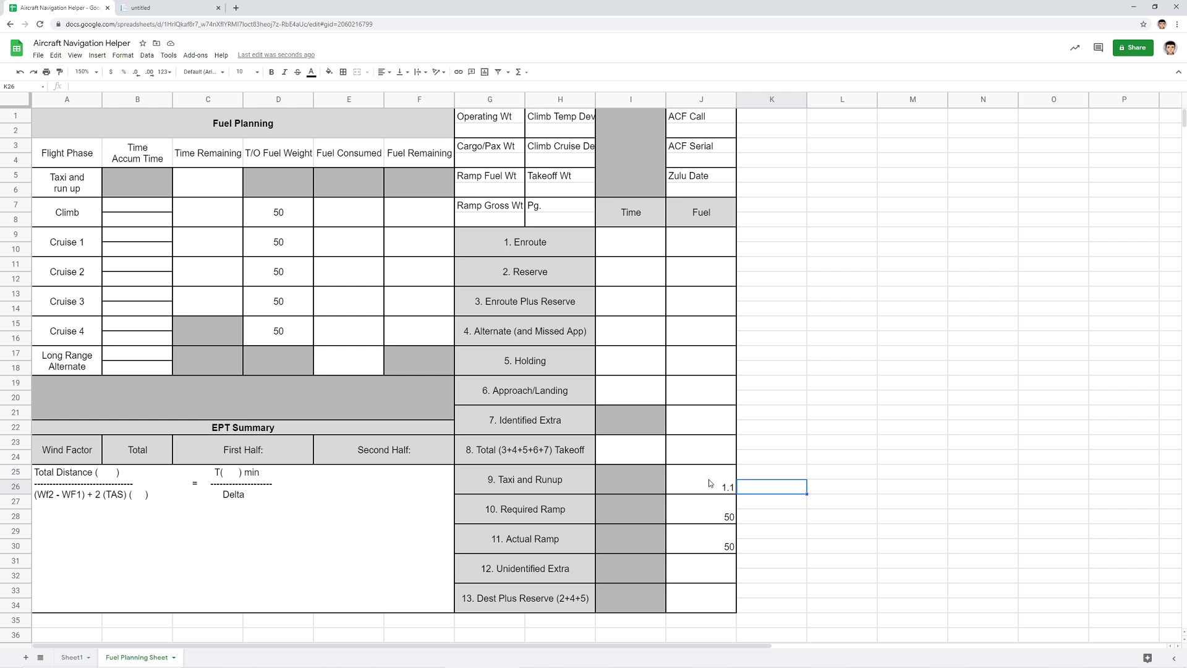
pyautogui.click(711, 515)
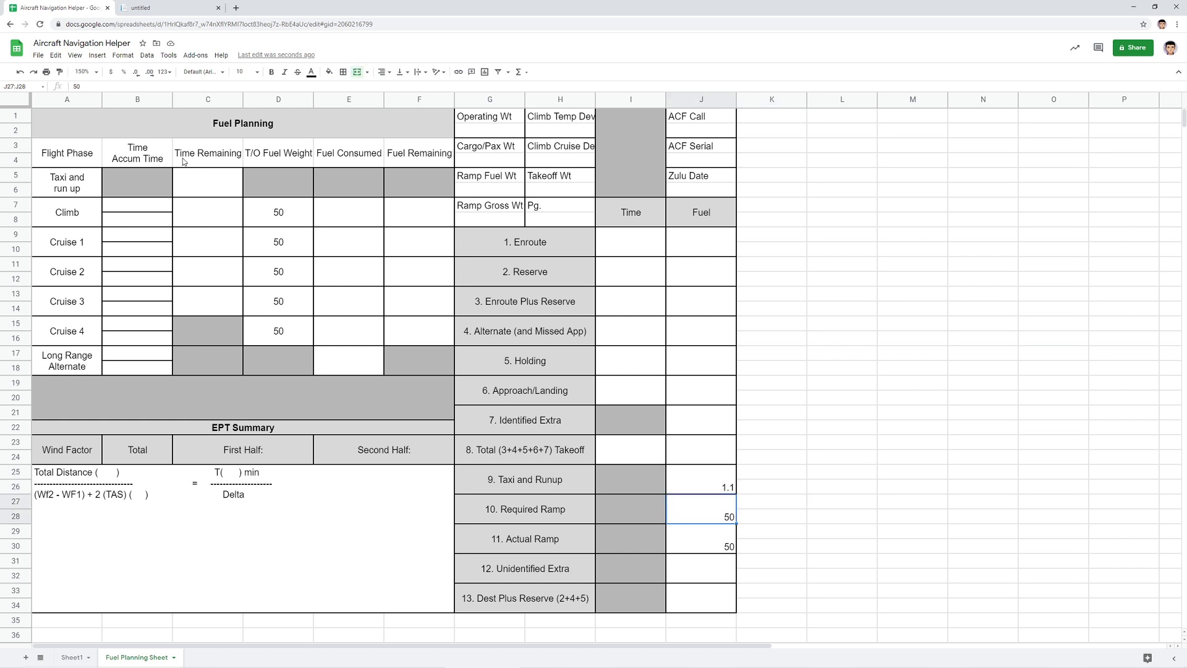
pyautogui.click(222, 190)
pyautogui.click(251, 206)
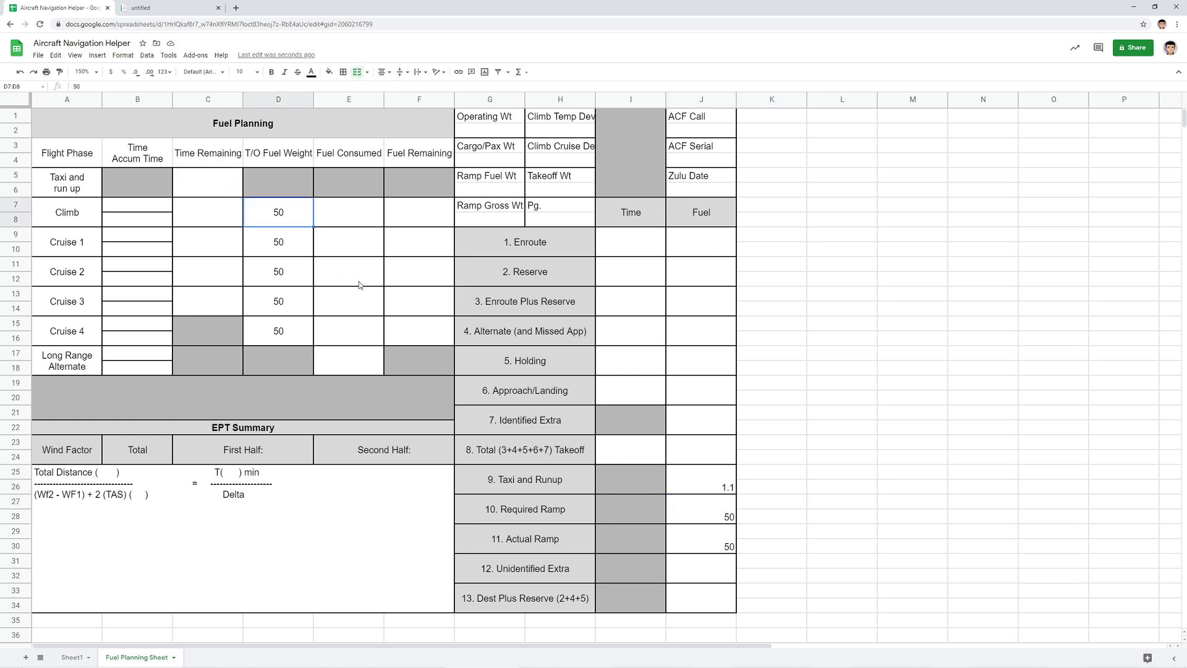
pyautogui.write('48.1')
pyautogui.press('BackSpace')
pyautogui.write('9')
pyautogui.press('Return')
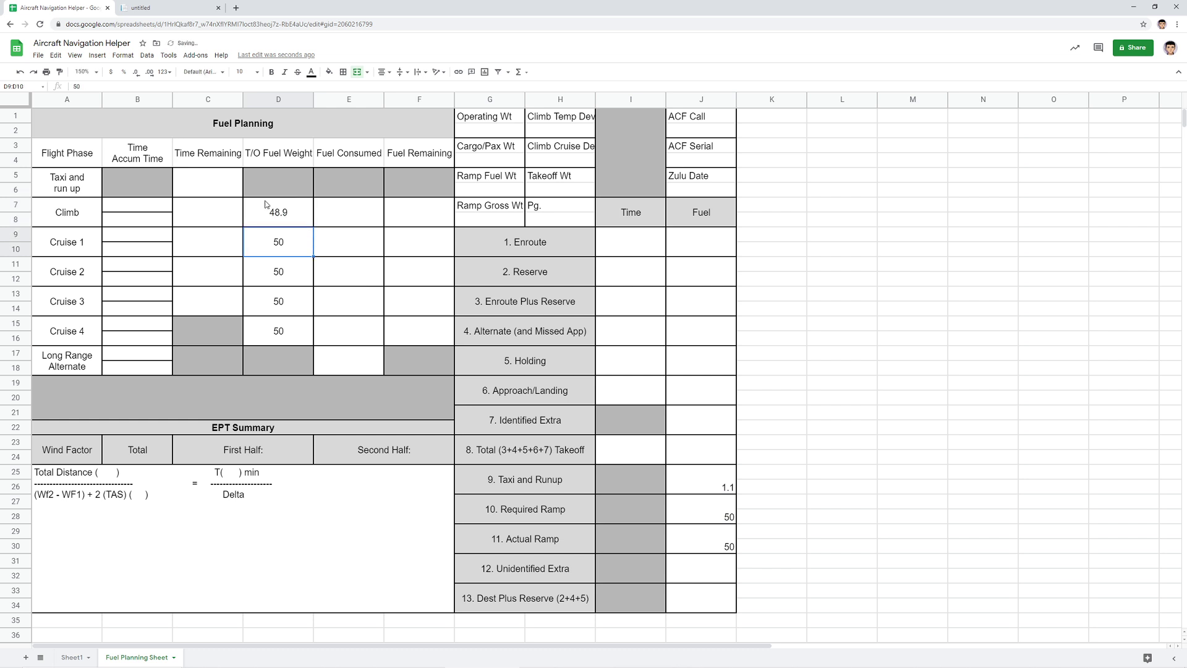
# - Set 48.9 as the T/O Fuel Weight for Cruise 1 through Cruise 4
pyautogui.write('48.9')
pyautogui.press('Return')
pyautogui.write('48.9')
pyautogui.press('Return')
pyautogui.hotkey('ctrl', 'v')
pyautogui.press('Down')
pyautogui.hotkey('ctrl', 'v')
pyautogui.click(282, 261)
pyautogui.click(275, 241)
pyautogui.click(714, 527)
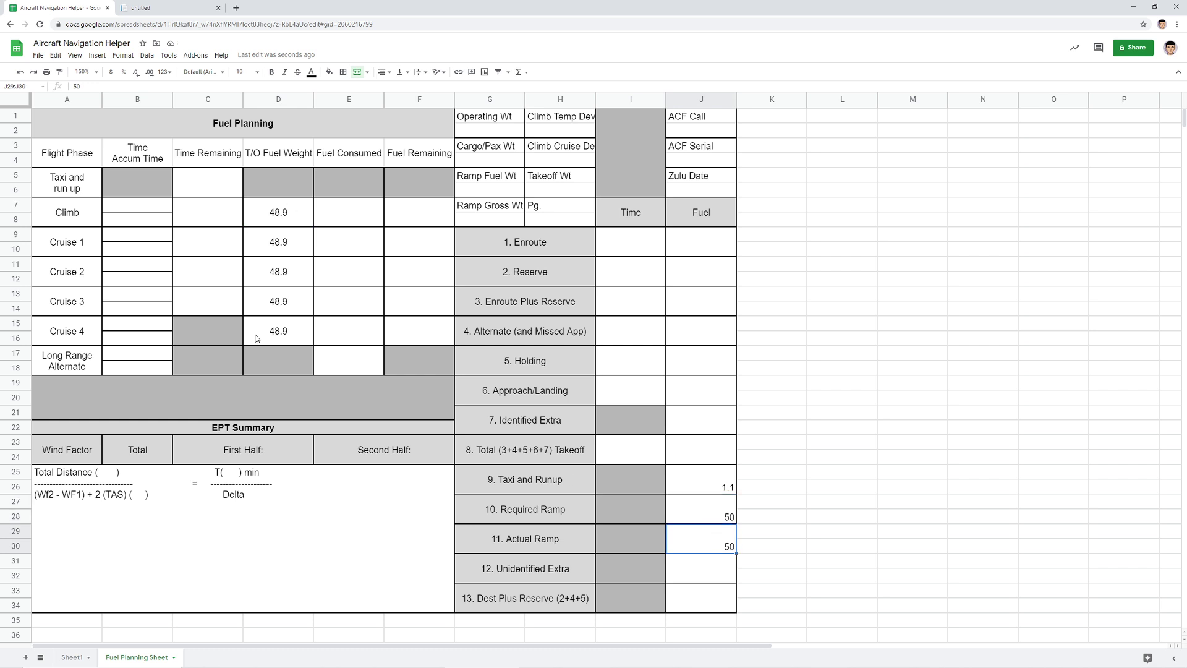
pyautogui.click(218, 191)
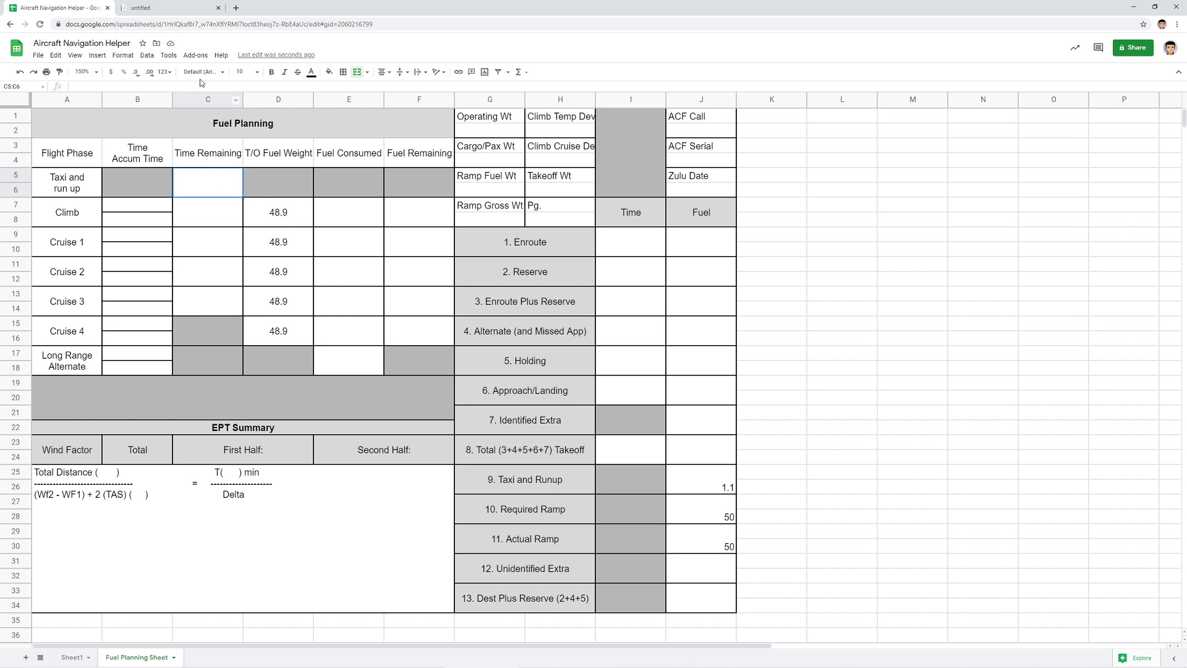
pyautogui.click(172, 12)
pyautogui.scroll(-15, 345, 232)
pyautogui.scroll(-20, 345, 232)
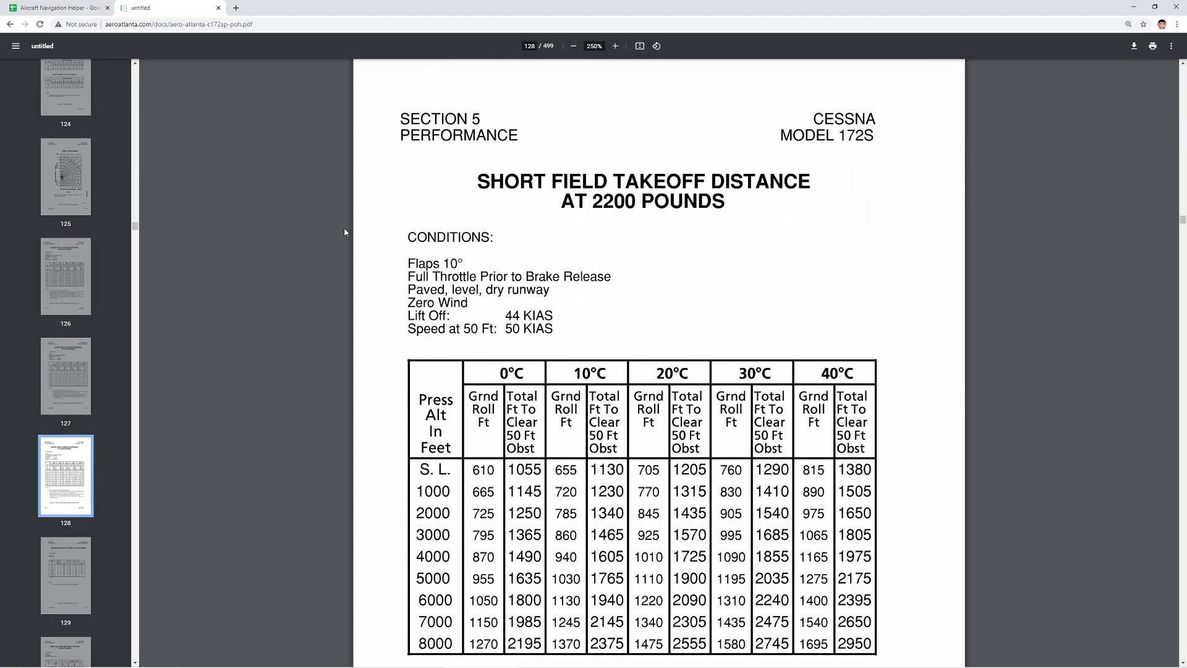
pyautogui.scroll(-20, 344, 232)
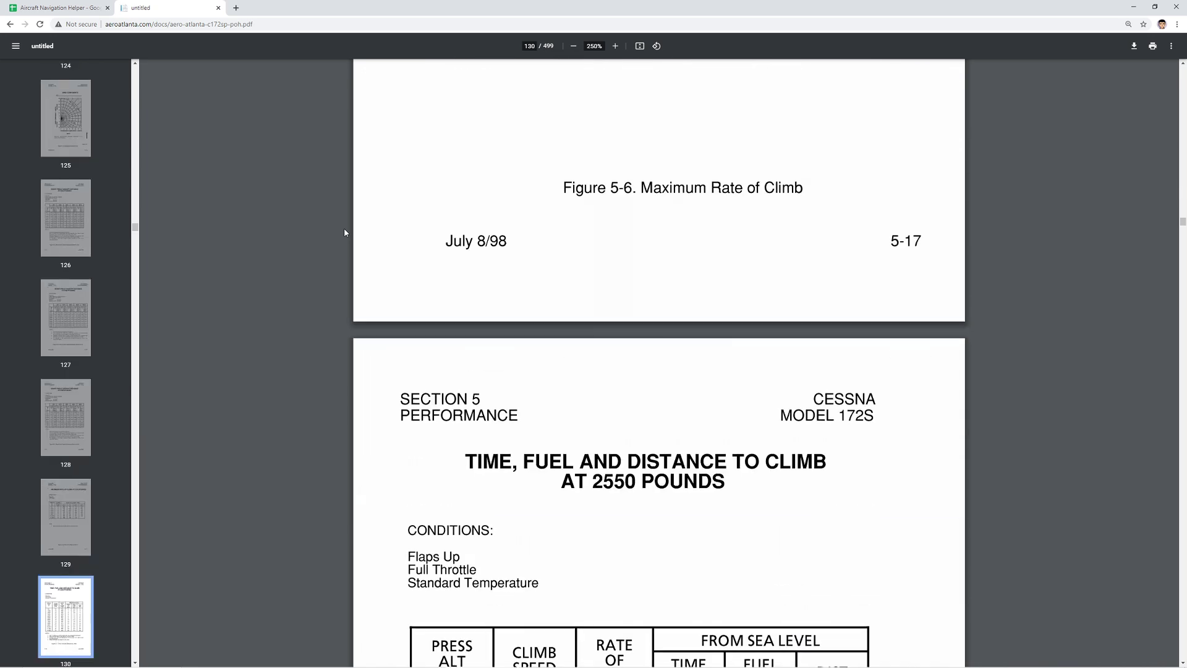
pyautogui.scroll(-4, 344, 232)
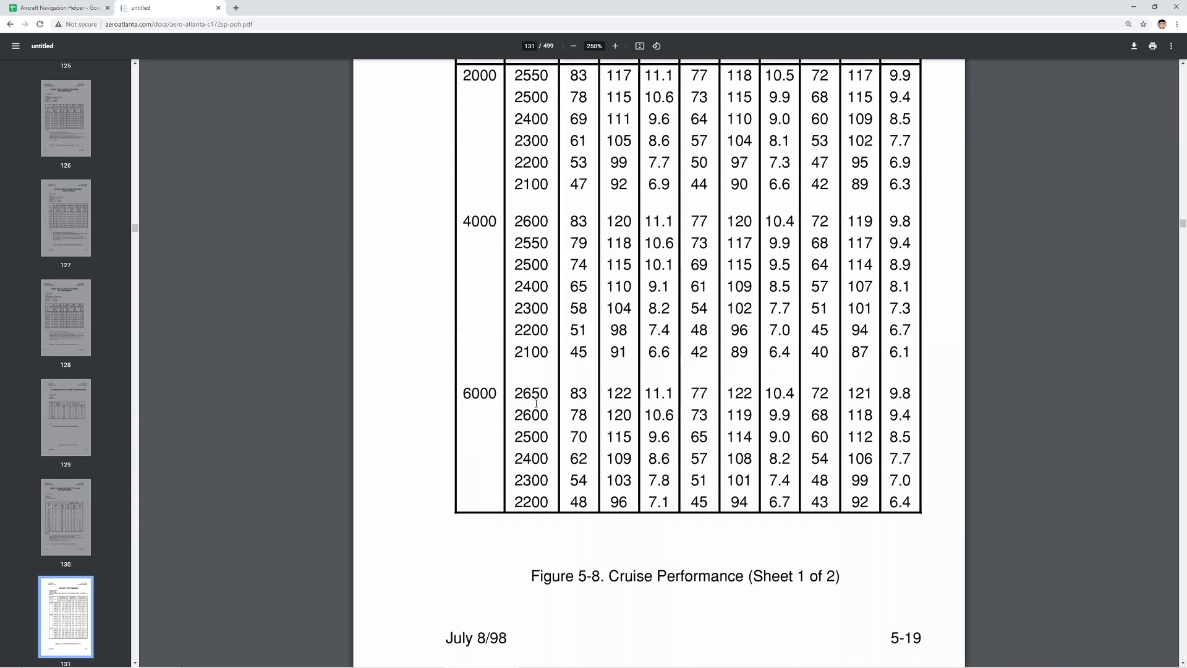
pyautogui.scroll(3, 654, 413)
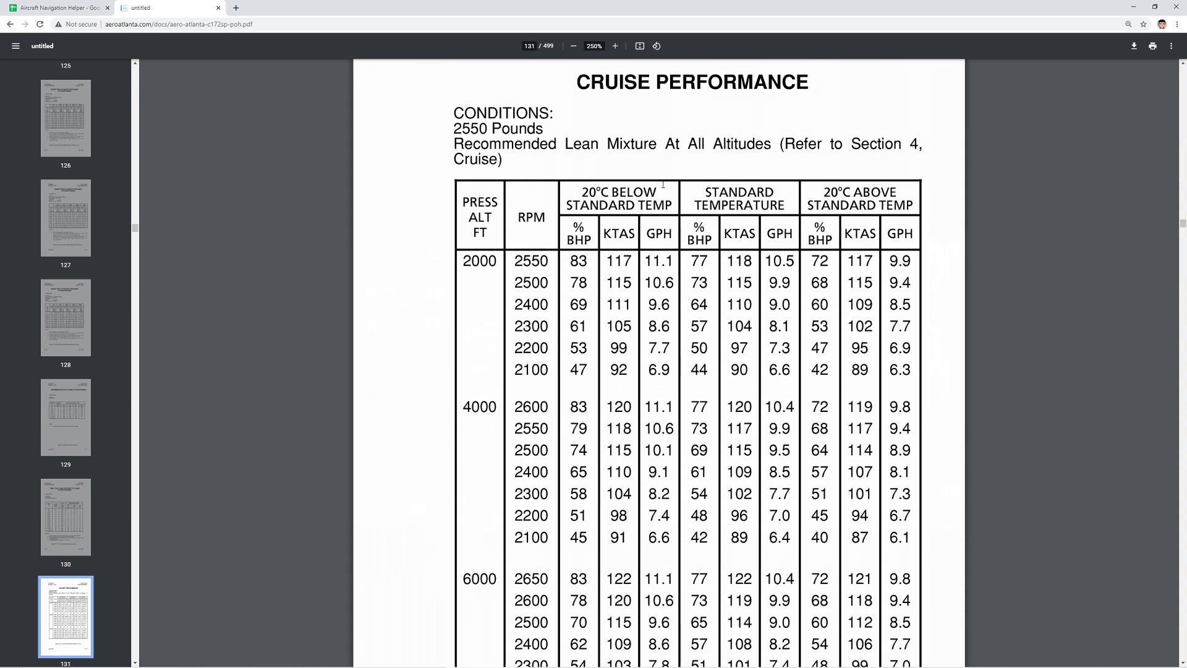
pyautogui.scroll(-3, 472, 342)
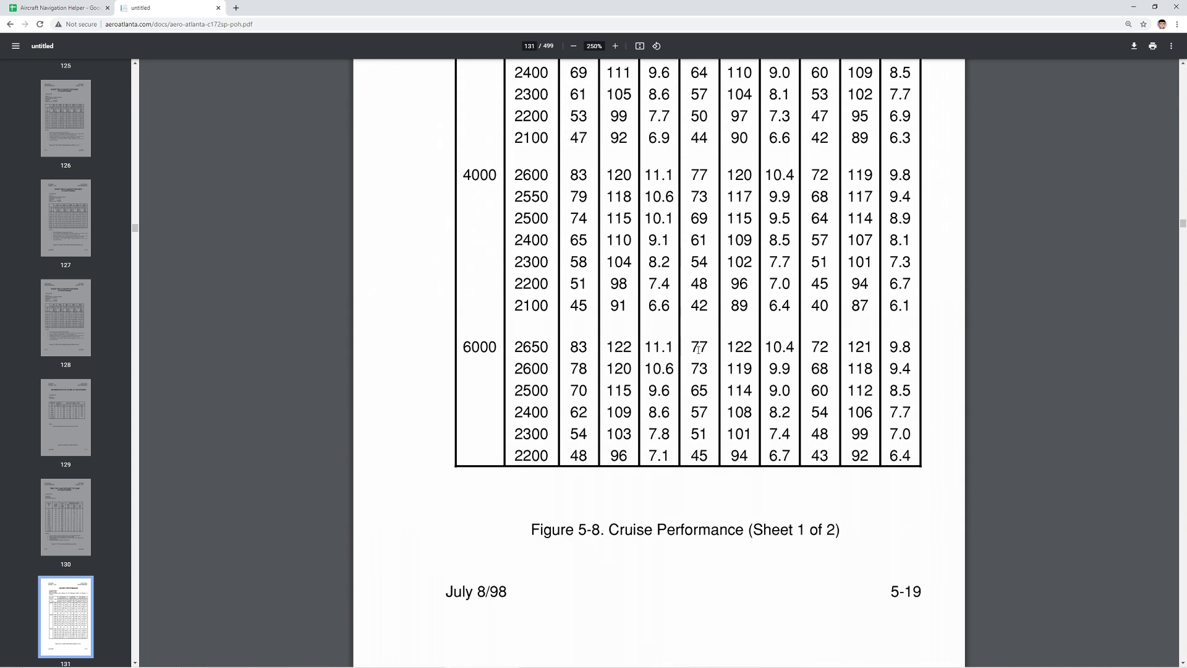
pyautogui.moveTo(693, 348); pyautogui.dragTo(796, 347)
pyautogui.click(796, 347)
pyautogui.click(59, 7)
# - Divide 48.9 by 10.4 in Calculator to get about 4.7 hours of endurance
pyautogui.click(210, 217)
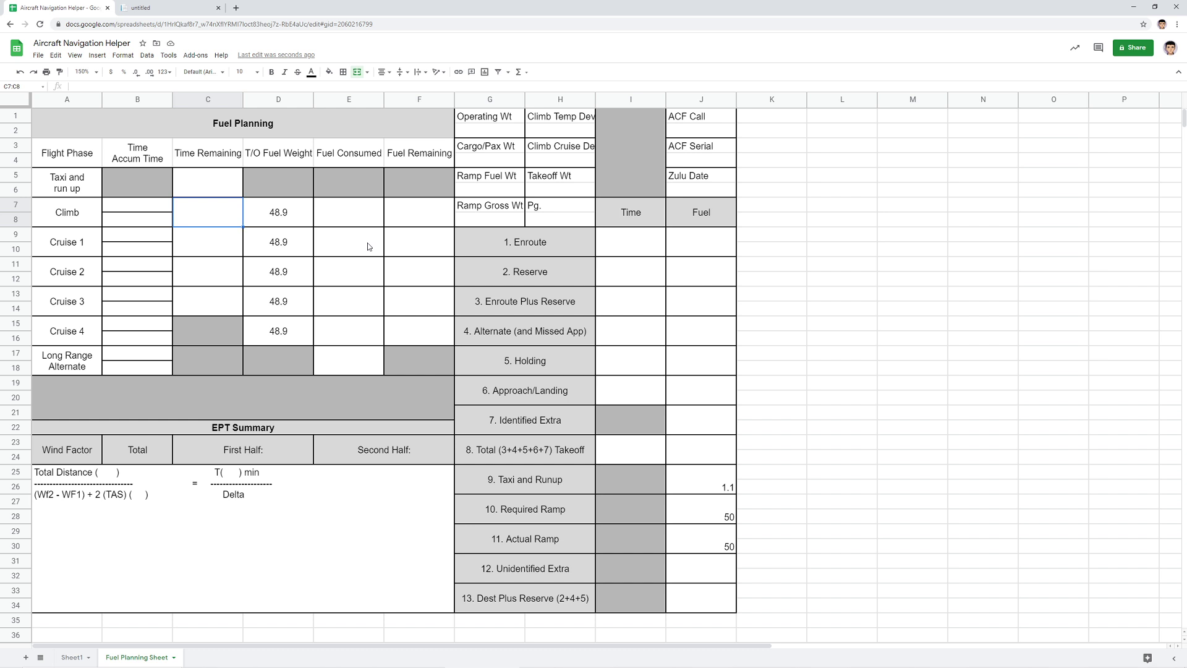
pyautogui.press('XF86Calculator')
pyautogui.write('48.9-10.4')
pyautogui.press('Return')
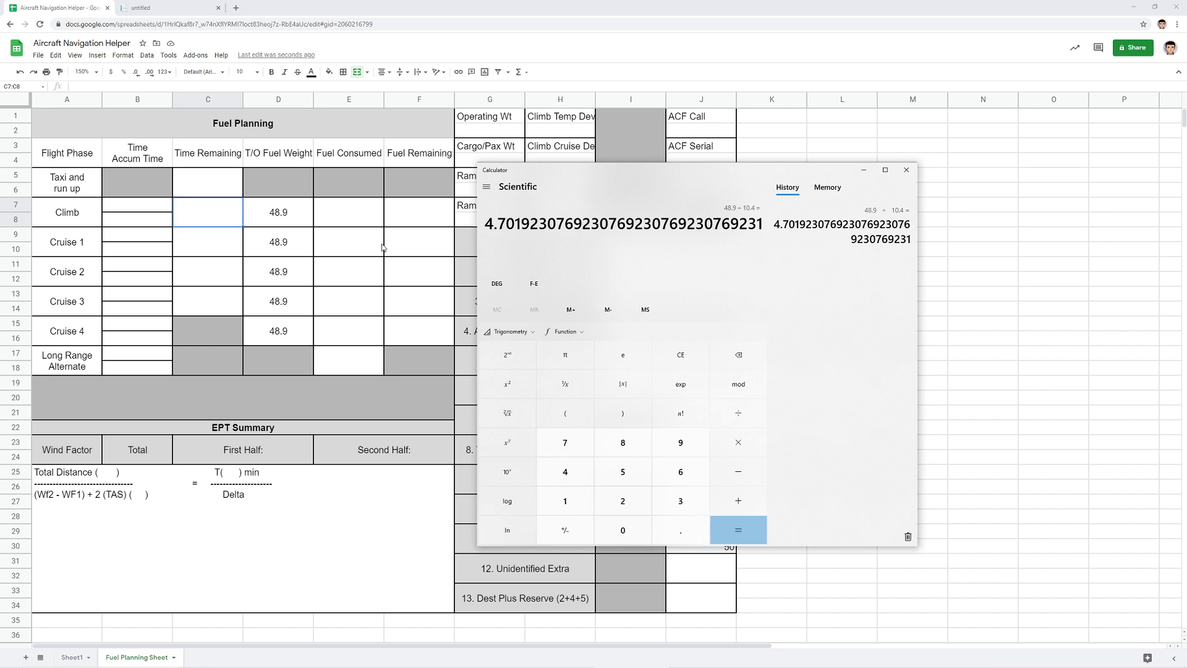
pyautogui.moveTo(565, 226); pyautogui.dragTo(489, 225)
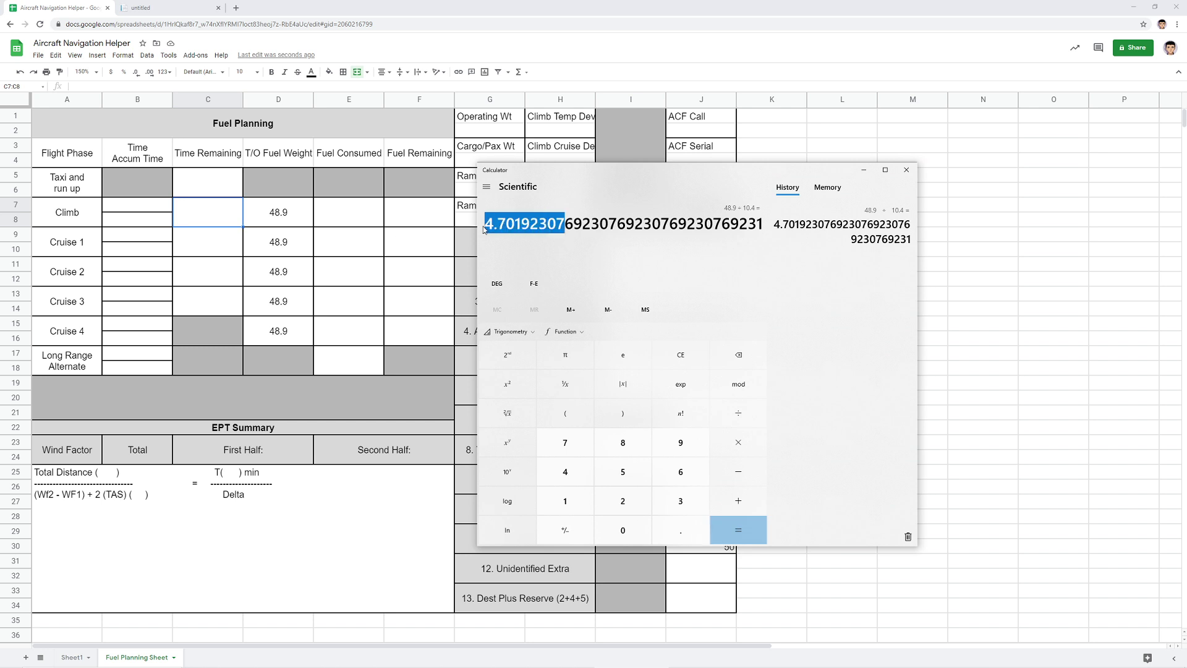
# - Convert the 0.7 hour remainder to minutes: 0.7 × 60 = 42
pyautogui.click(575, 255)
pyautogui.write('0.7*60')
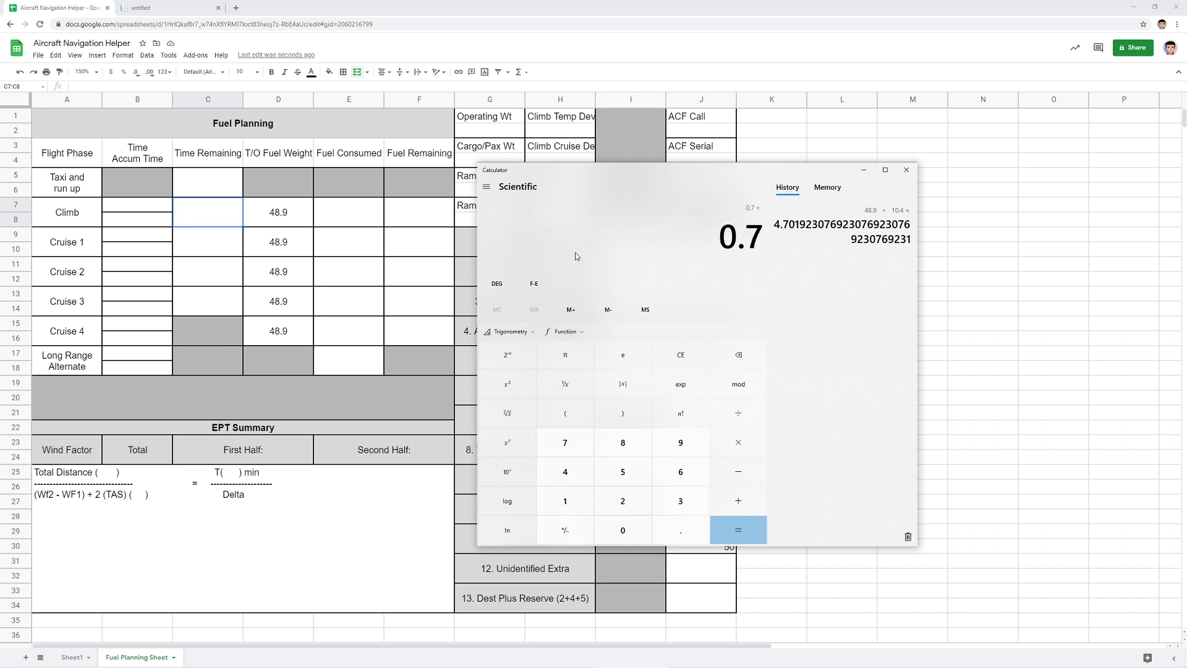
pyautogui.press('Return')
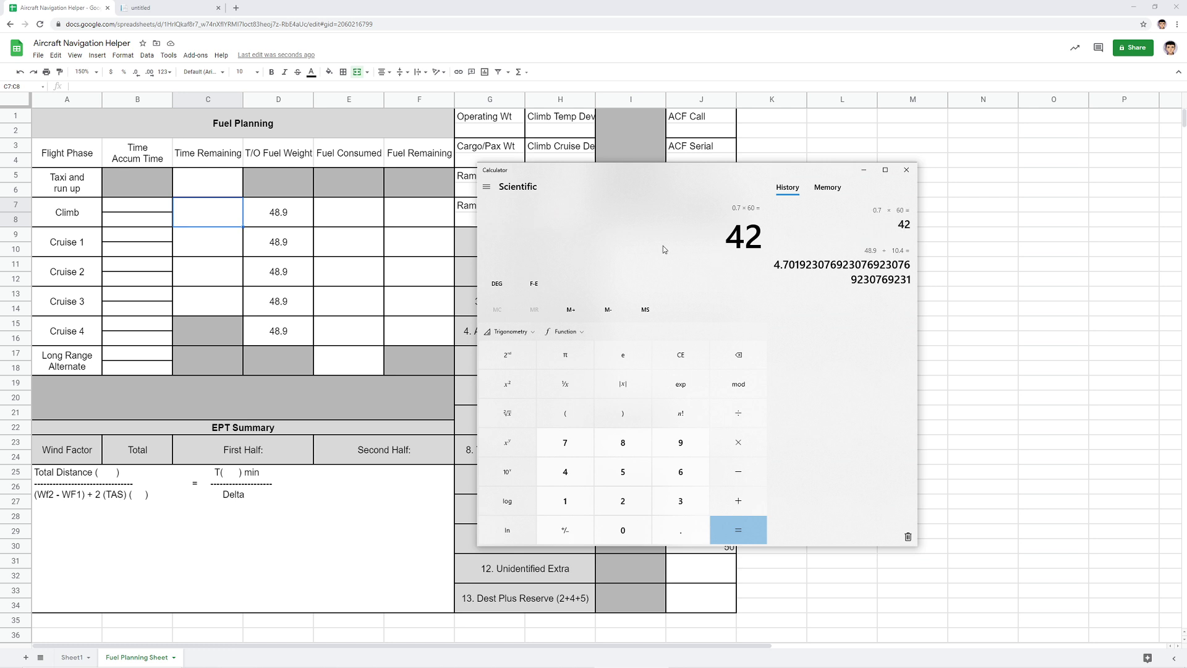
# - Enter 4+42 in the taxi and run-up Time Remaining cell and recheck it
pyautogui.click(215, 184)
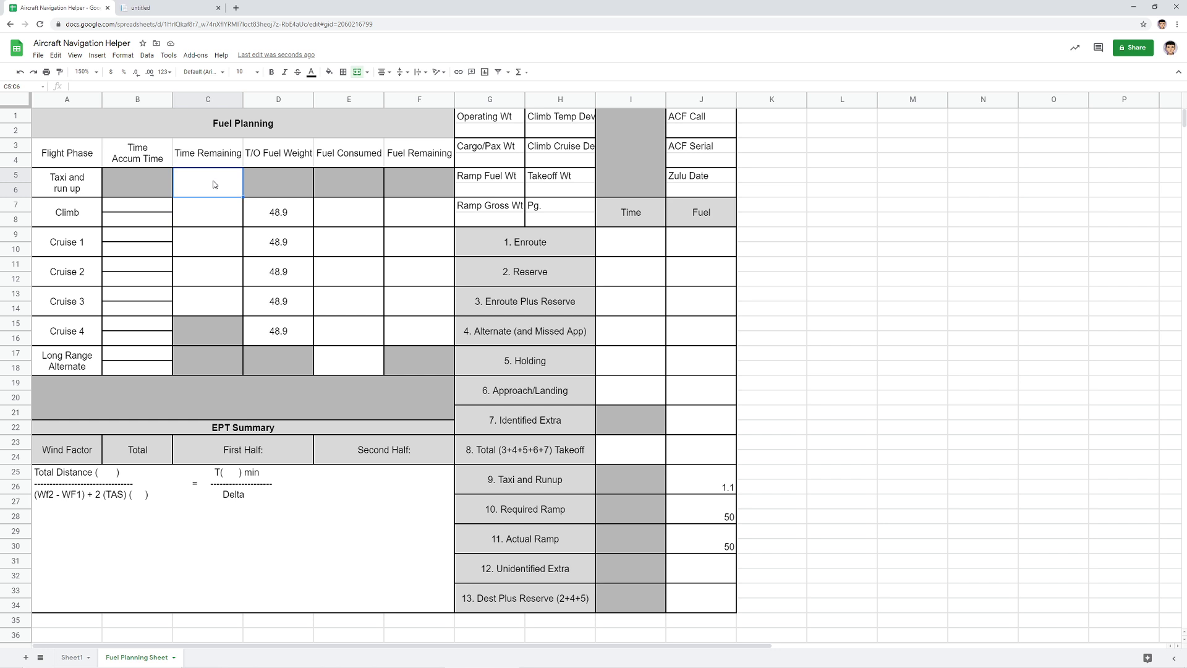
pyautogui.write('4+42')
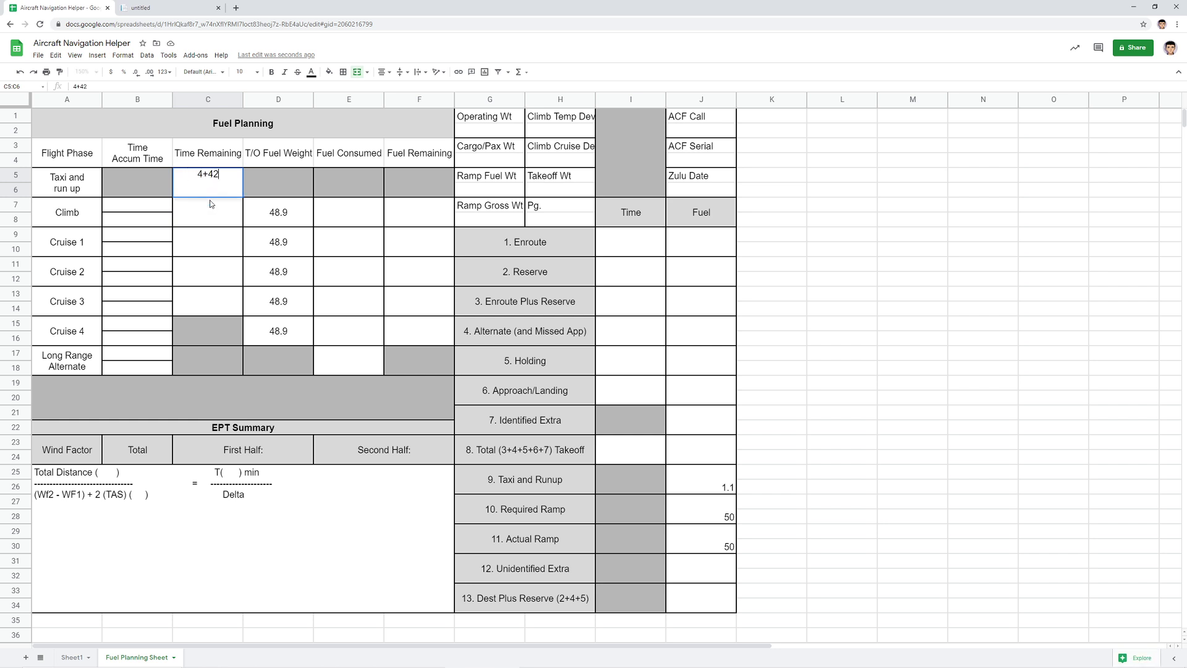
pyautogui.click(210, 199)
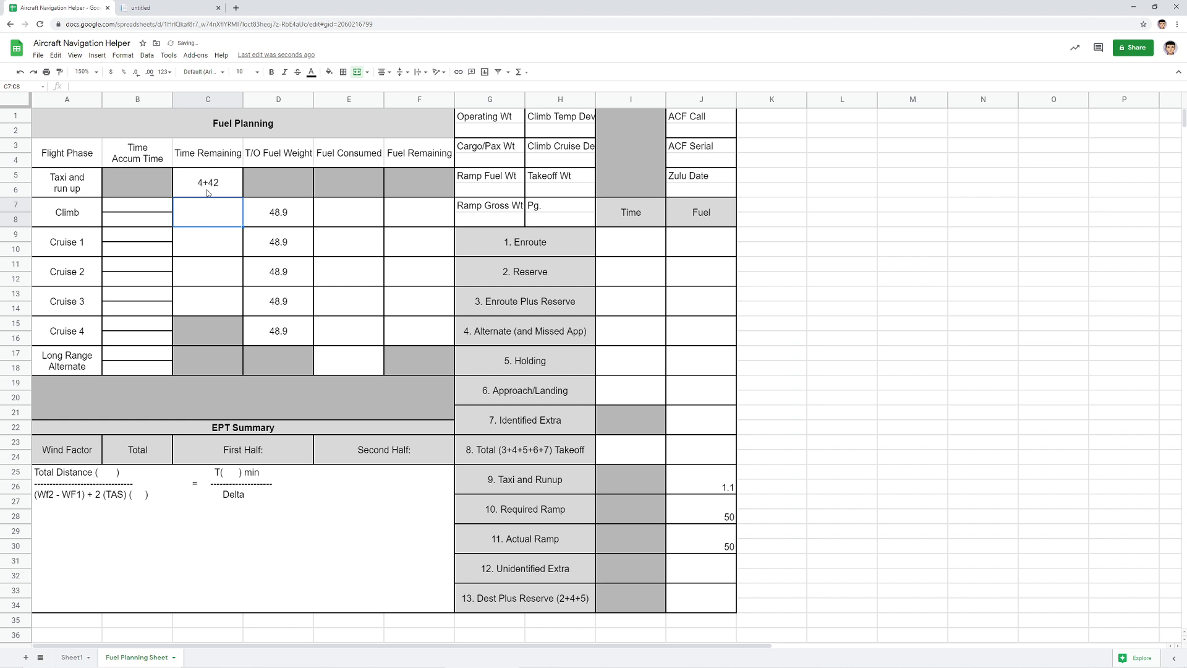
pyautogui.click(201, 183)
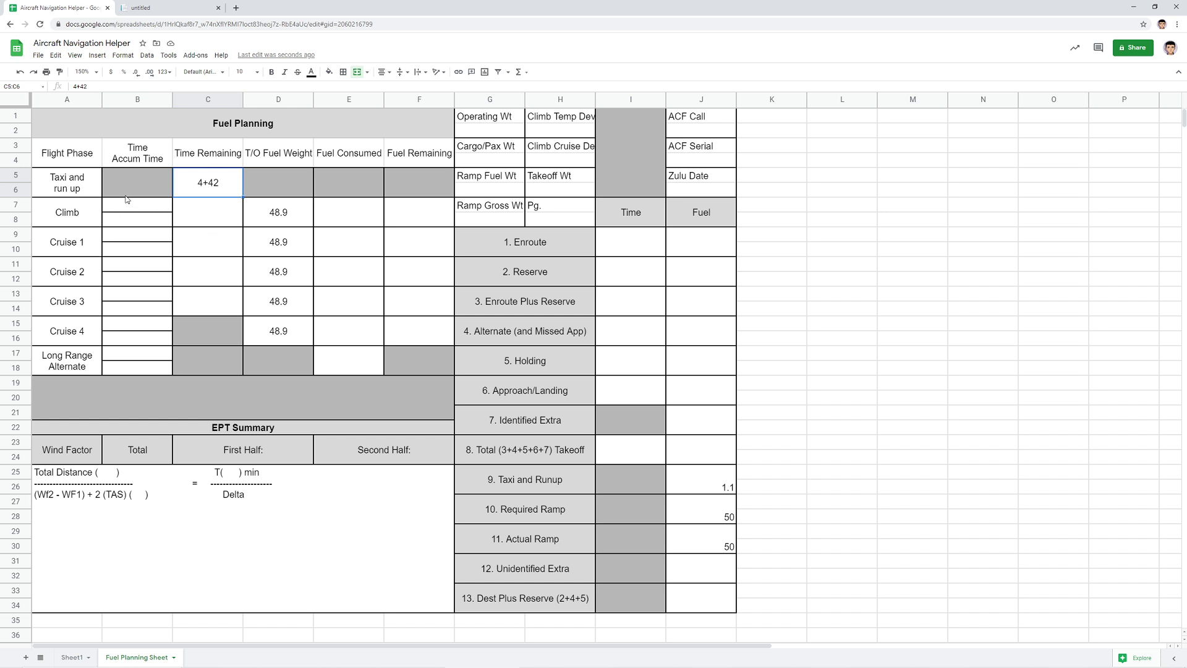
pyautogui.click(170, 12)
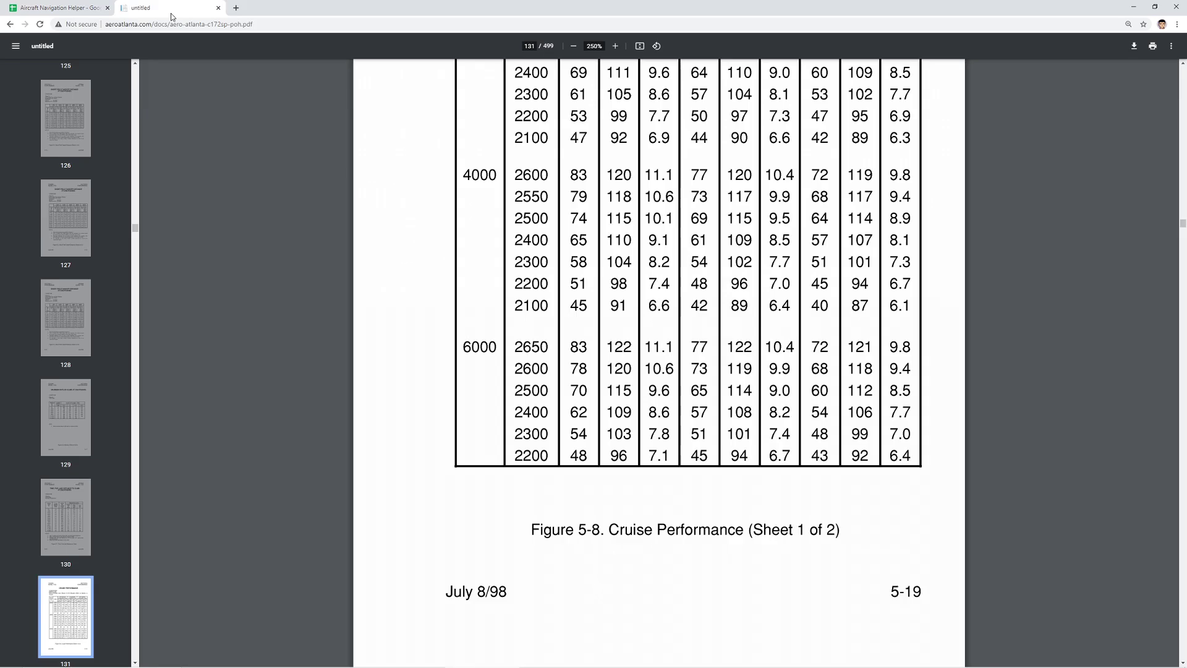
pyautogui.scroll(20, 496, 380)
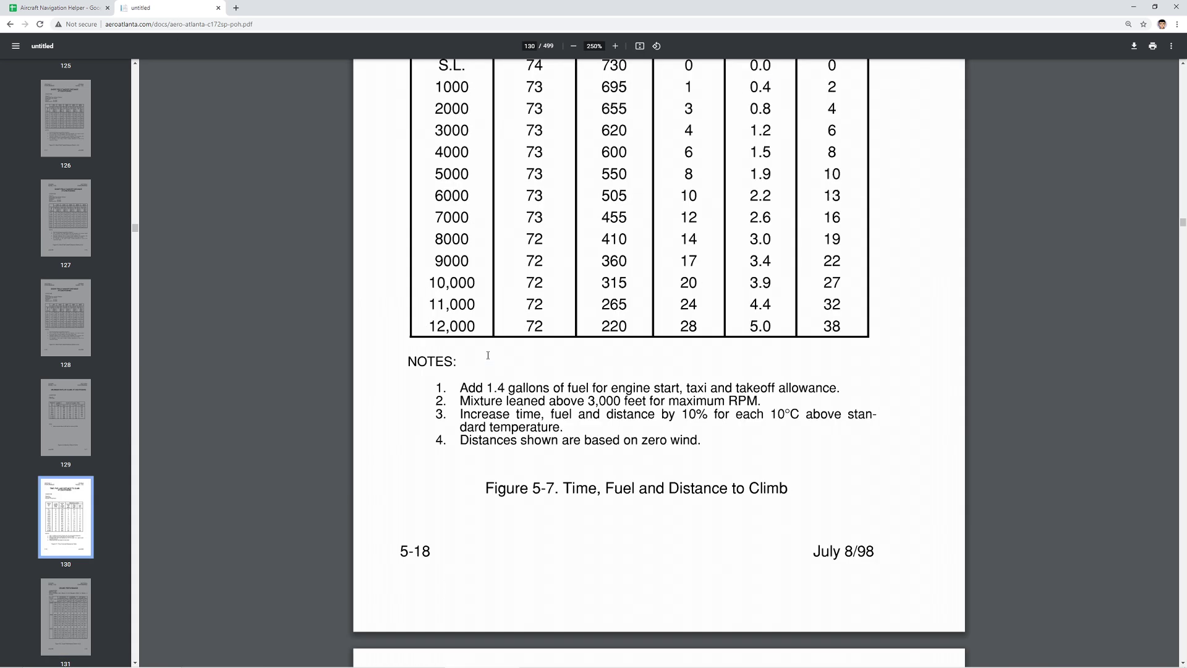
pyautogui.scroll(-2, 488, 355)
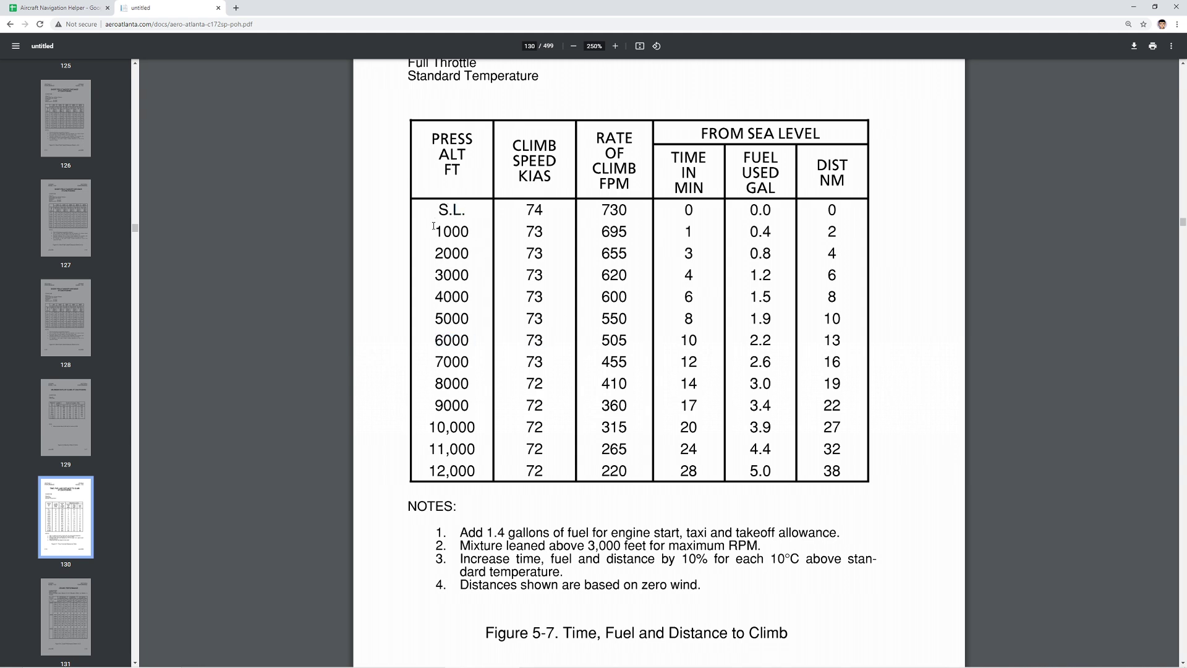
pyautogui.moveTo(433, 226); pyautogui.dragTo(487, 228)
pyautogui.click(453, 230)
pyautogui.moveTo(471, 350); pyautogui.dragTo(417, 343)
pyautogui.click(472, 341)
pyautogui.press('XF86Calculator')
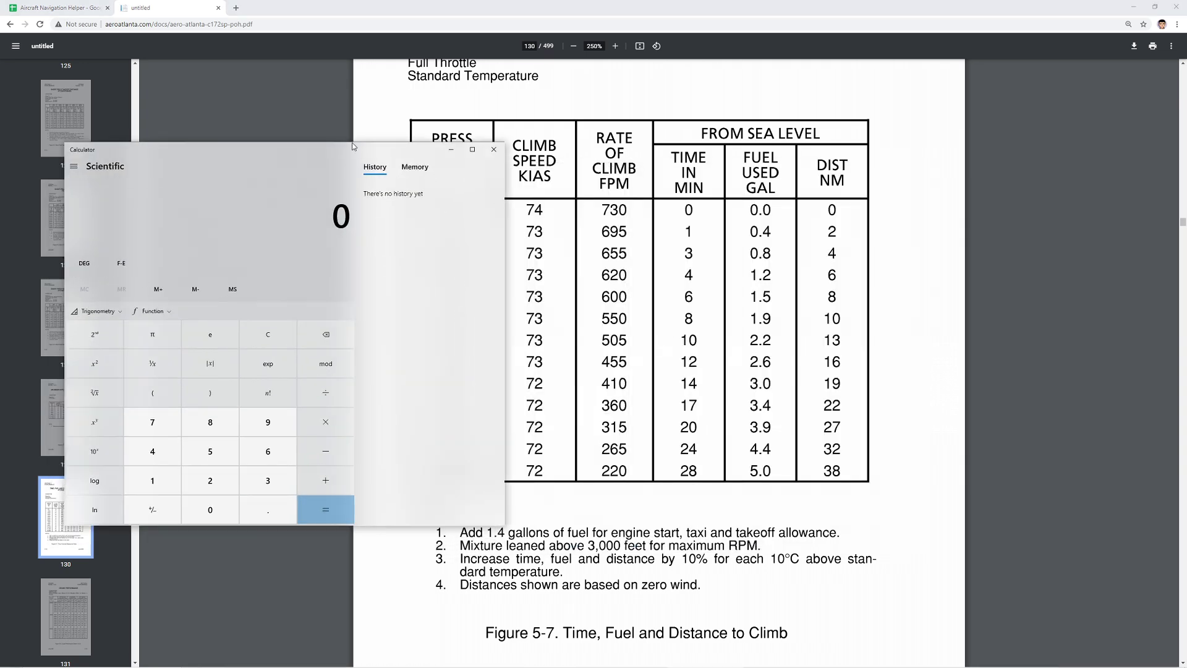
pyautogui.moveTo(334, 149); pyautogui.dragTo(988, 183)
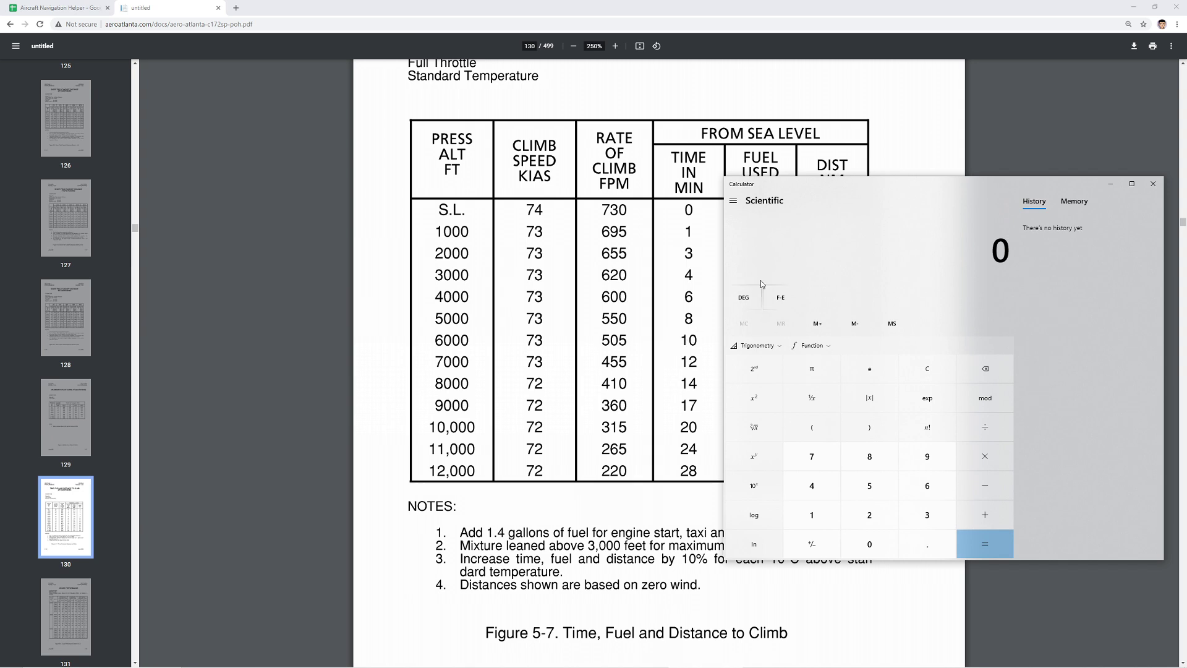
pyautogui.press('9')
pyautogui.click(62, 8)
pyautogui.click(208, 219)
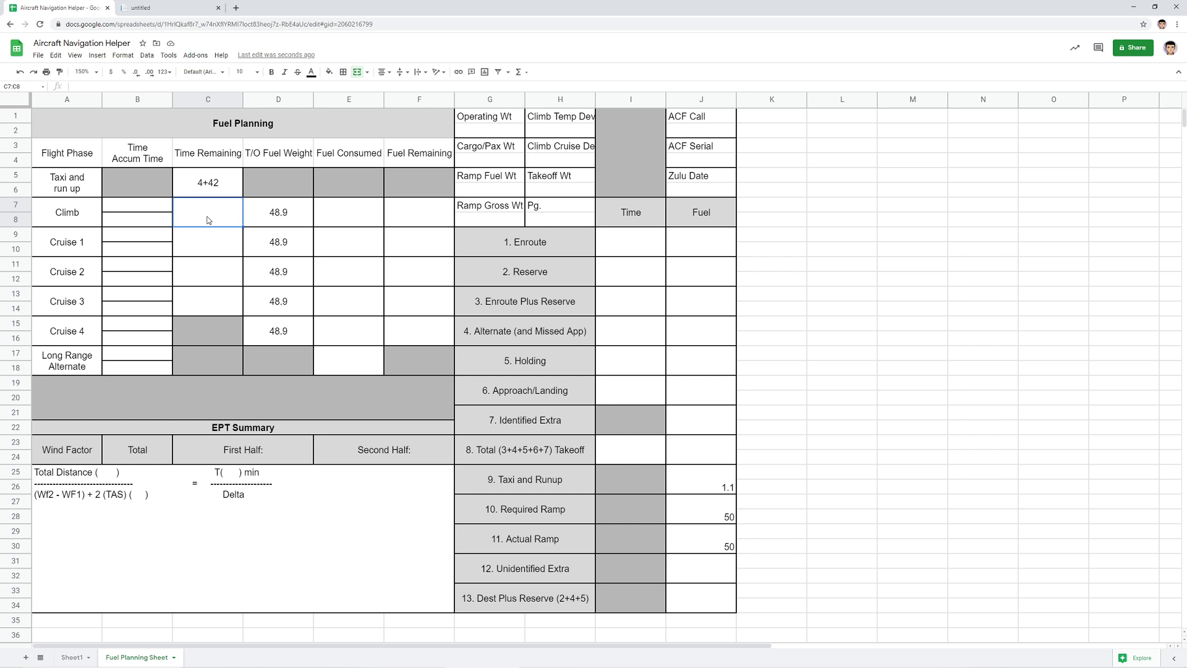
# - Enter 9 minutes in both Climb accumulated time lines
pyautogui.press('Left')
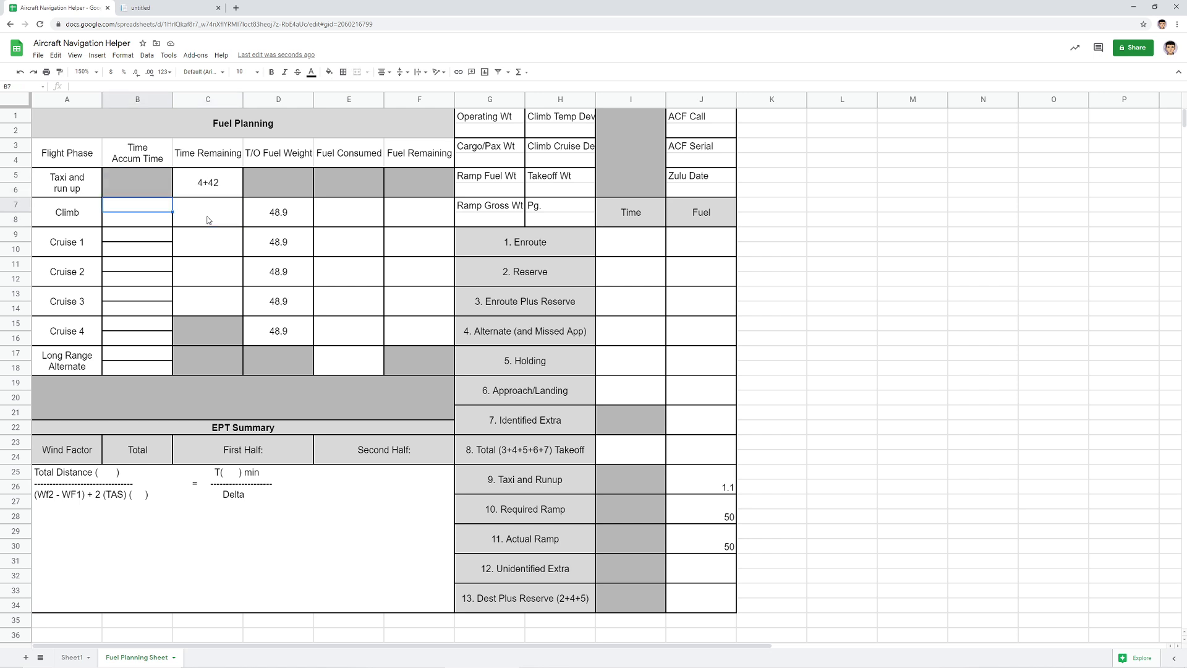
pyautogui.write('+9+')
pyautogui.press('BackSpace')
pyautogui.press('Return')
pyautogui.write('9')
pyautogui.press('Tab')
# - Compute 2.2 − 0.4 from the POH climb table and enter 1.8 as Climb Fuel Consumed
pyautogui.click(172, 13)
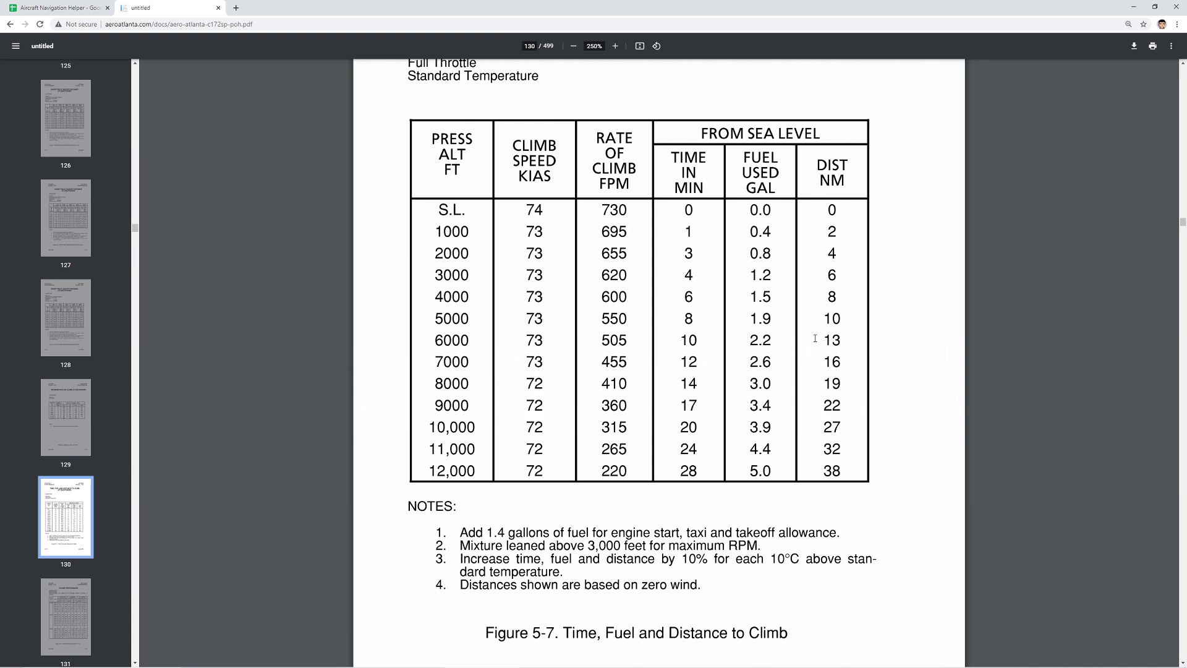
pyautogui.hotkey('alt', 'Tab')
pyautogui.write('2.2-0.4')
pyautogui.press('Return')
pyautogui.click(907, 169)
pyautogui.click(78, 13)
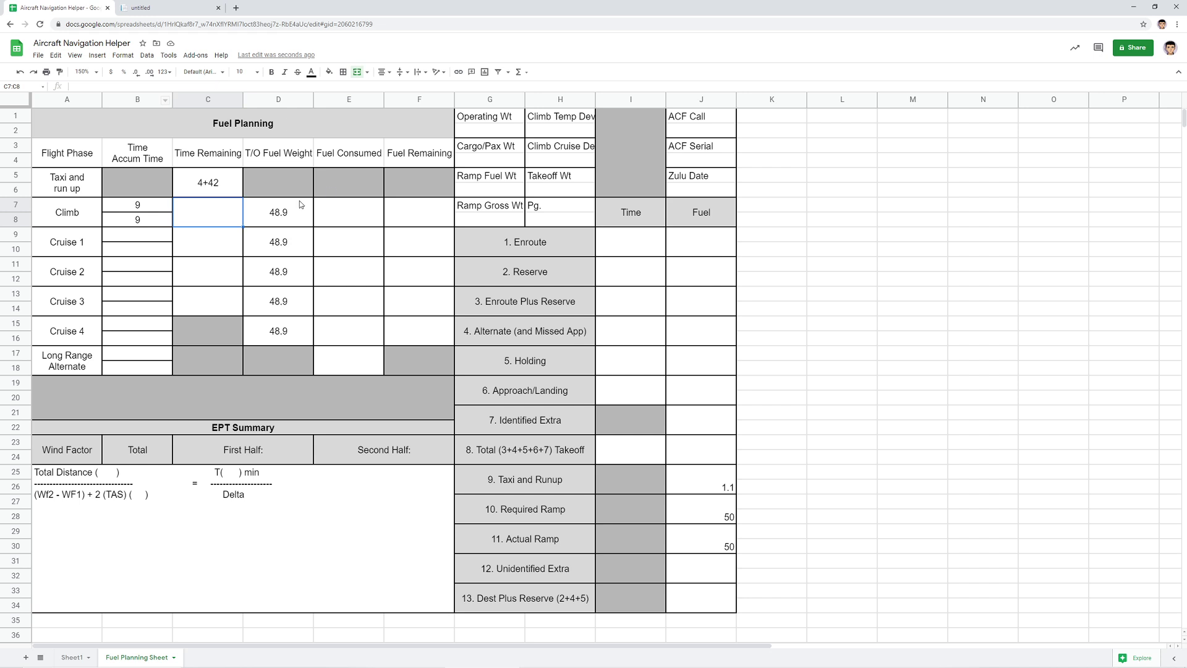
pyautogui.click(357, 216)
pyautogui.write('1.8')
pyautogui.press('Tab')
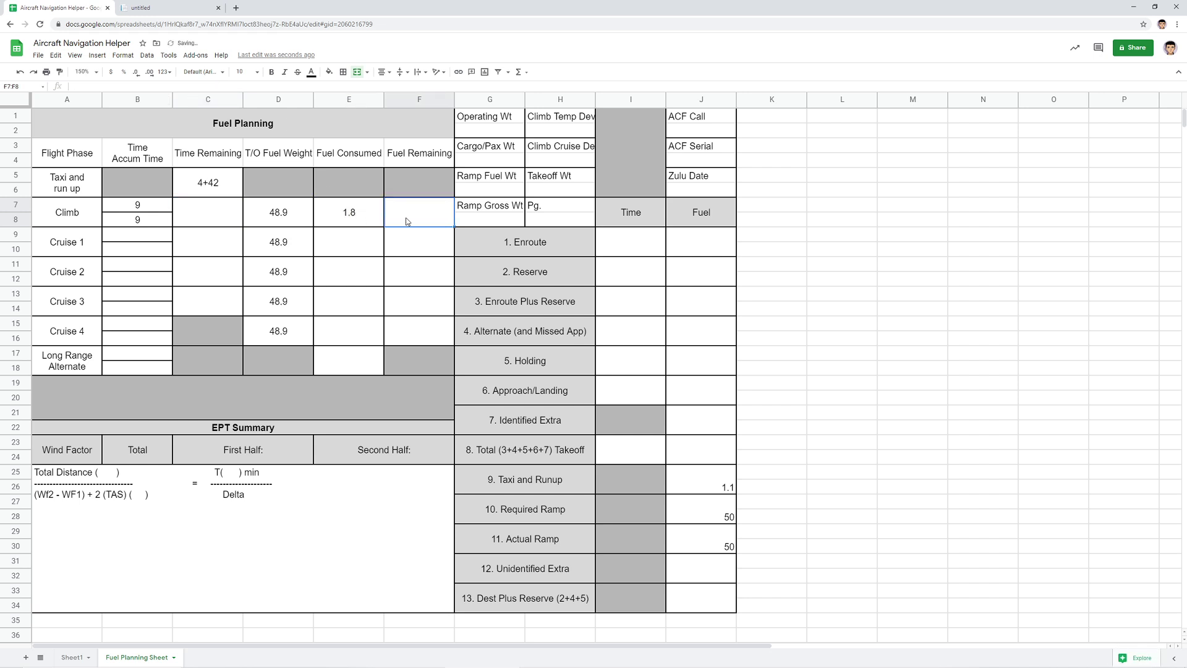
# - Enter =48.9-1.8 as Climb Fuel Remaining, giving 47.1
pyautogui.write('=')
pyautogui.press('BackSpace')
pyautogui.write('48')
pyautogui.press('BackSpace')
pyautogui.press('BackSpace')
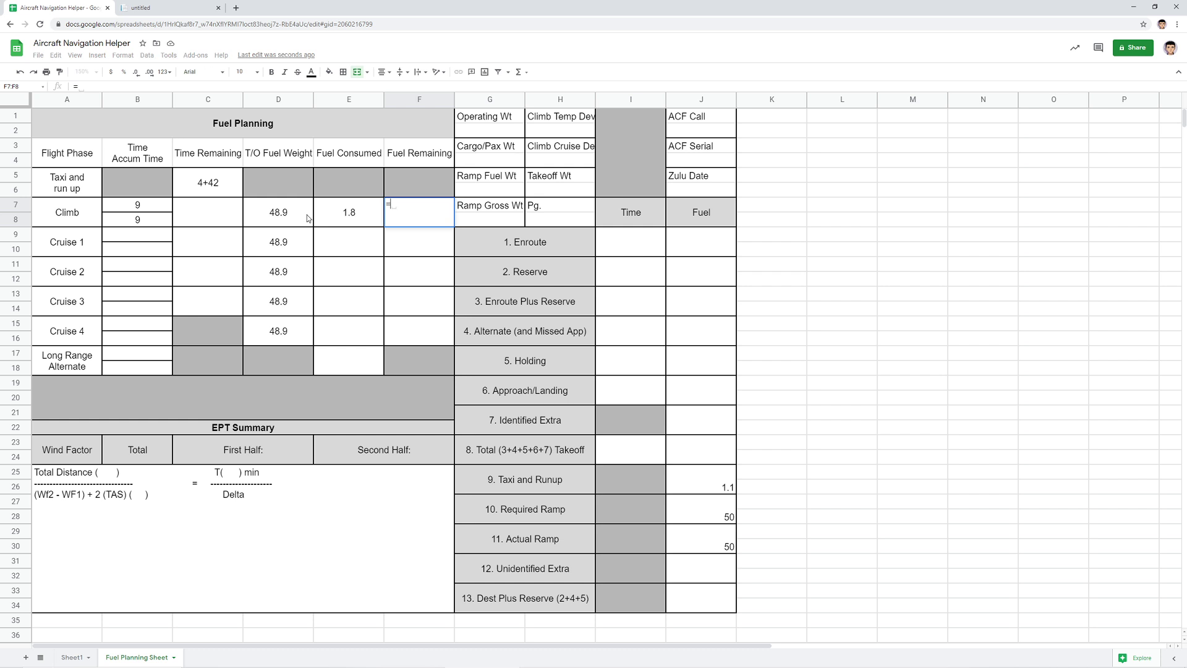
pyautogui.write('=48.9-1.8')
pyautogui.hotkey('ctrl', 'Return')
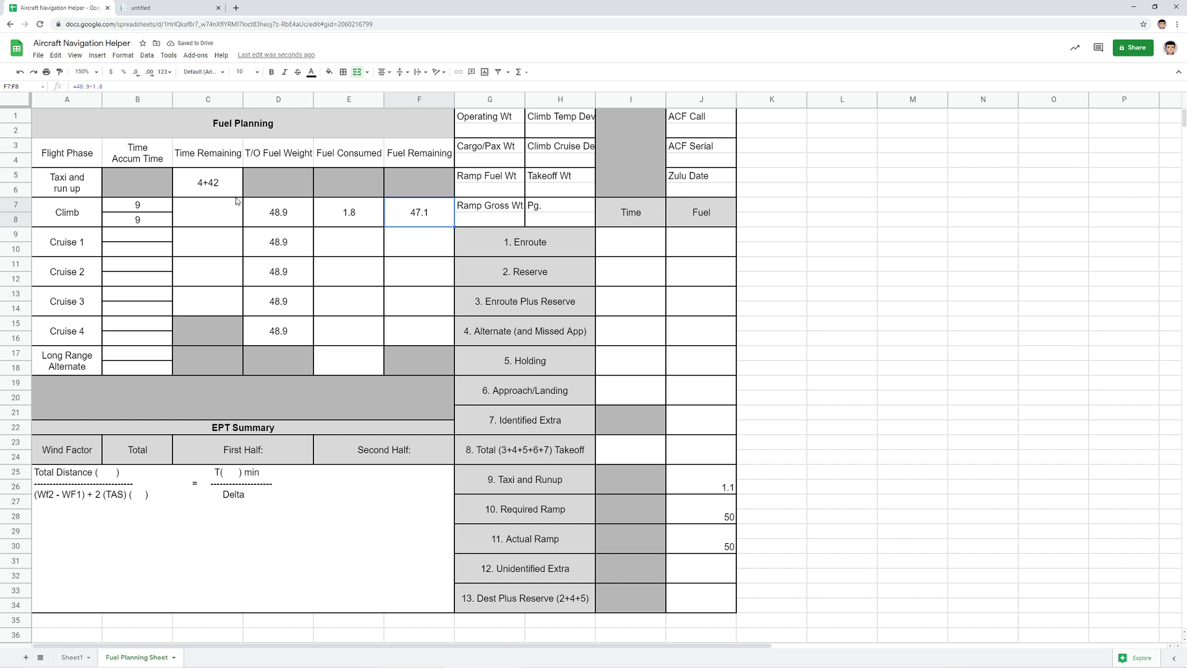
# - Calculate 47.1 ÷ 10.1 and 0.66 × 60 for about 4 hours 39 minutes
pyautogui.click(195, 209)
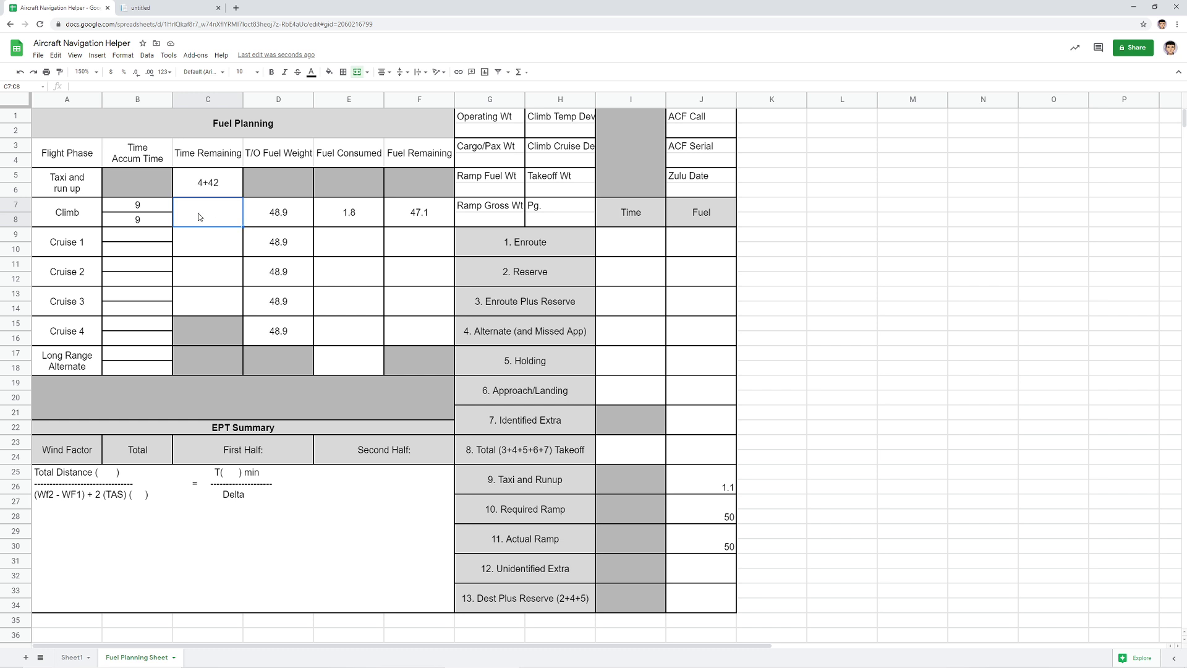
pyautogui.press('XF86Calculator')
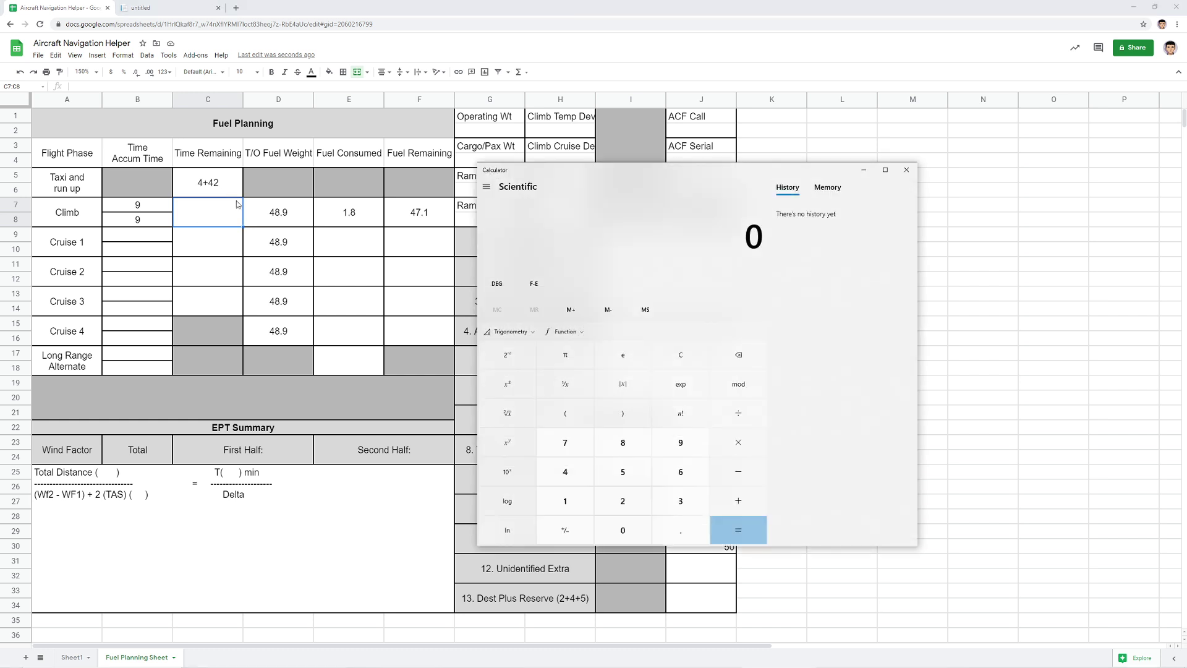
pyautogui.write('47.1/1')
pyautogui.write('0.1')
pyautogui.press('Return')
pyautogui.write('.06')
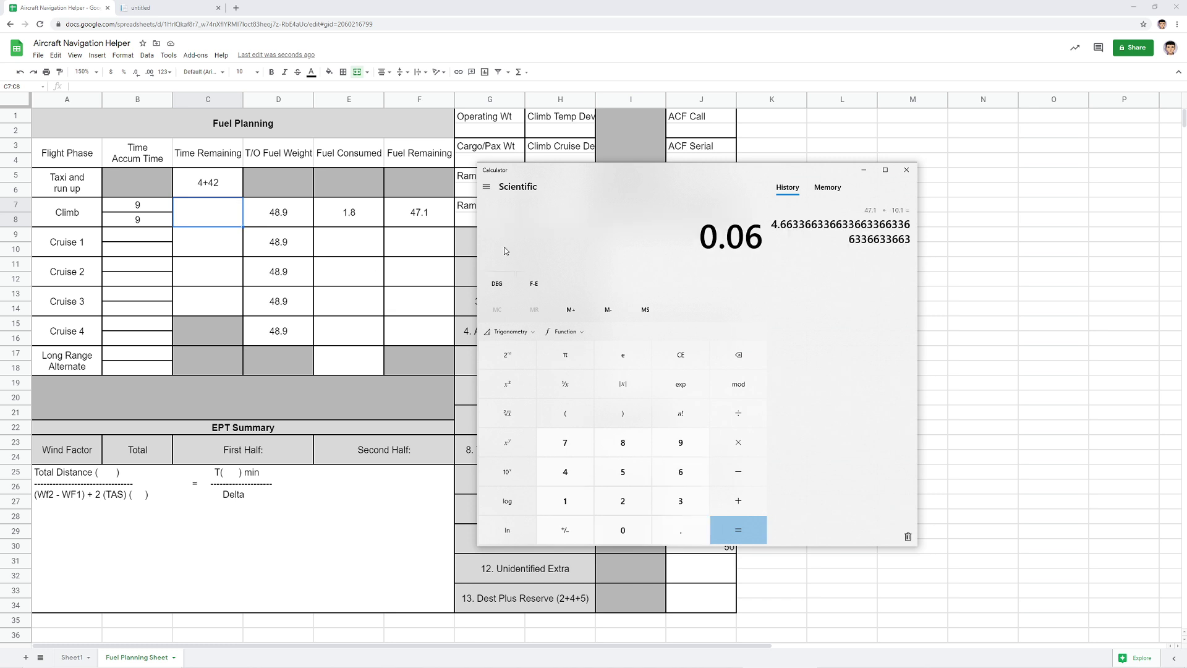
pyautogui.press('Escape')
pyautogui.write('0.66*60')
pyautogui.press('Return')
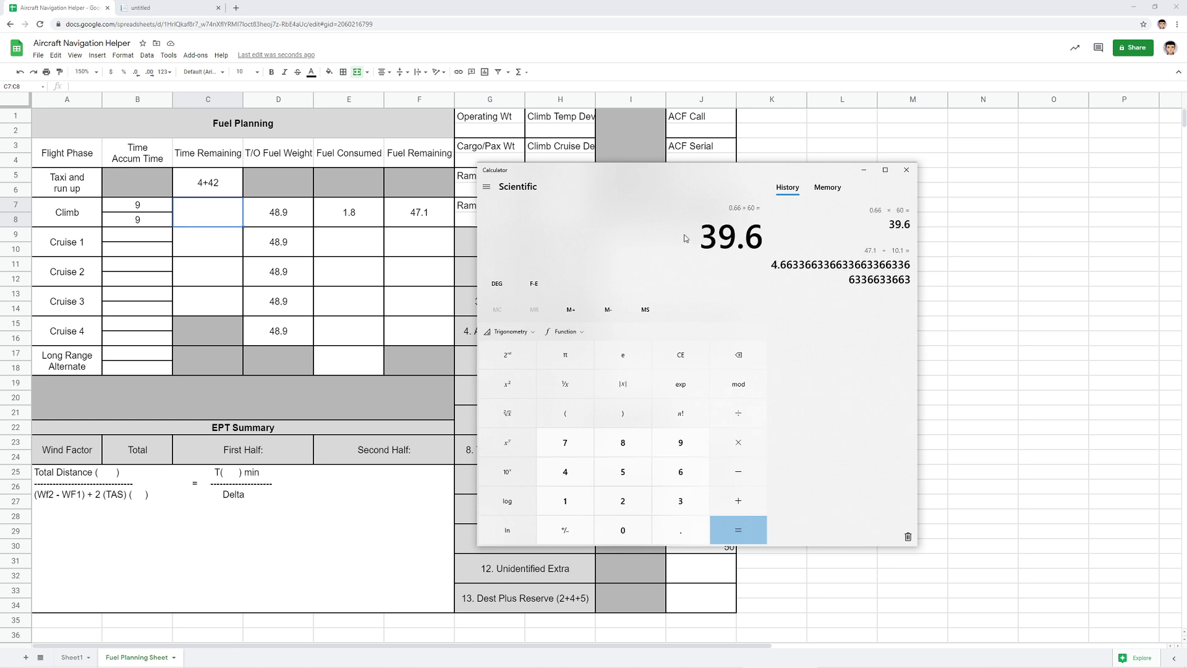
# - Enter 4+39 as the Climb Time Remaining
pyautogui.click(213, 214)
pyautogui.write('4+39')
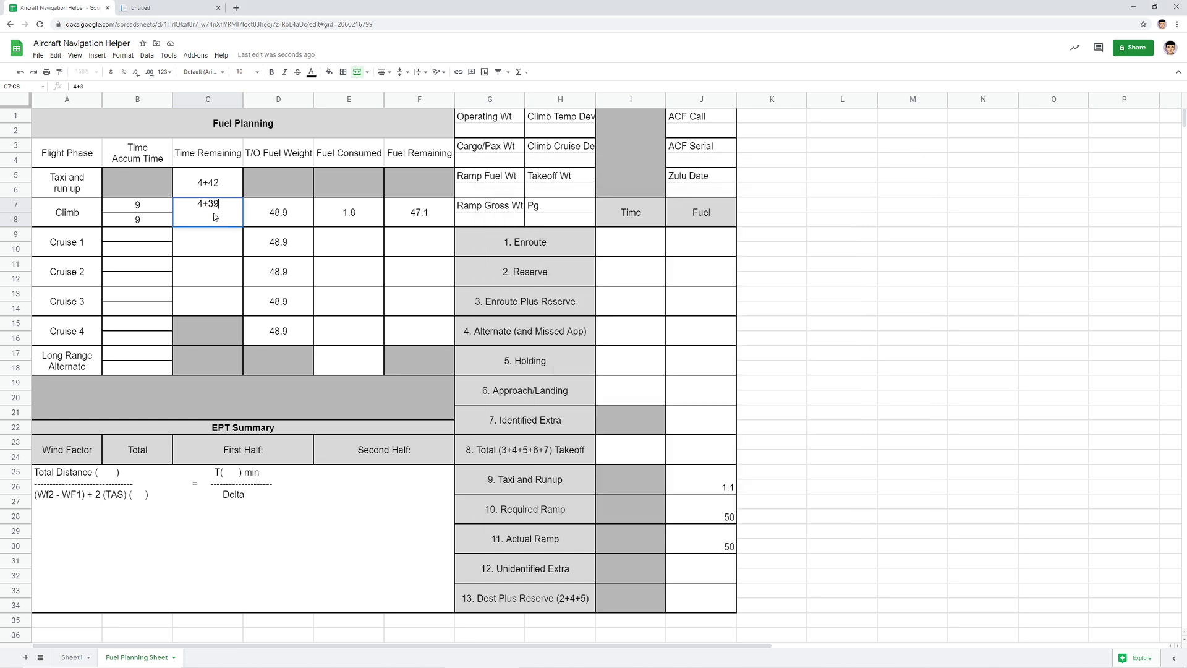
pyautogui.press('Return')
pyautogui.click(138, 240)
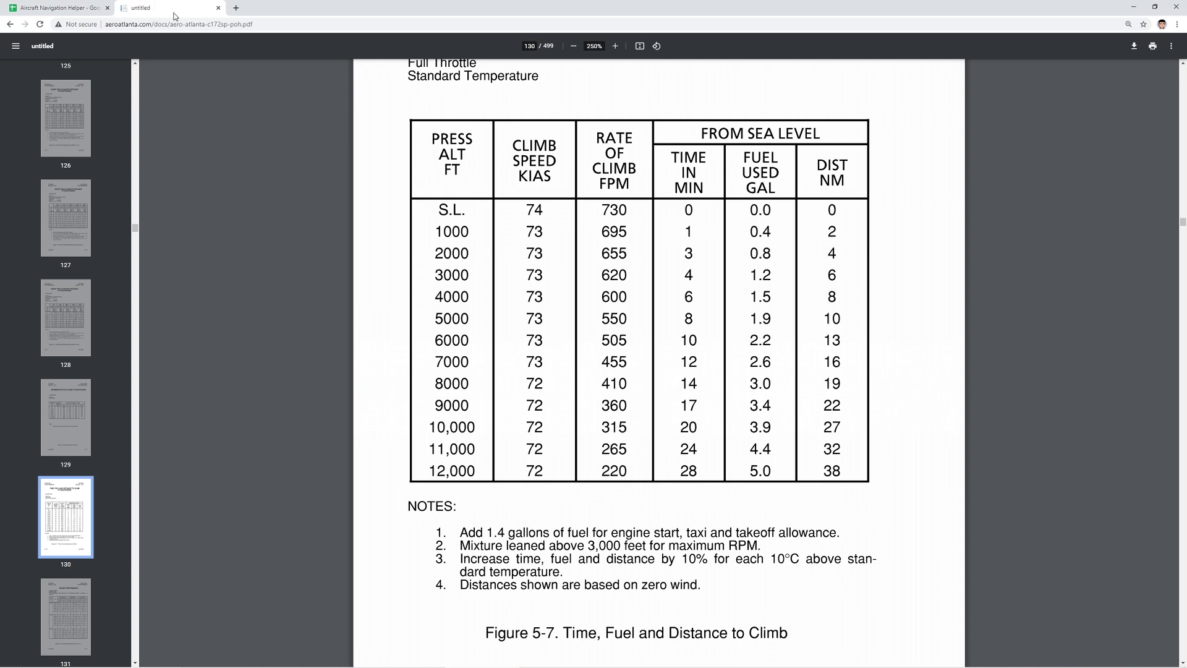
# - Close the three extra Calculator windows from the taskbar
pyautogui.click(168, 8)
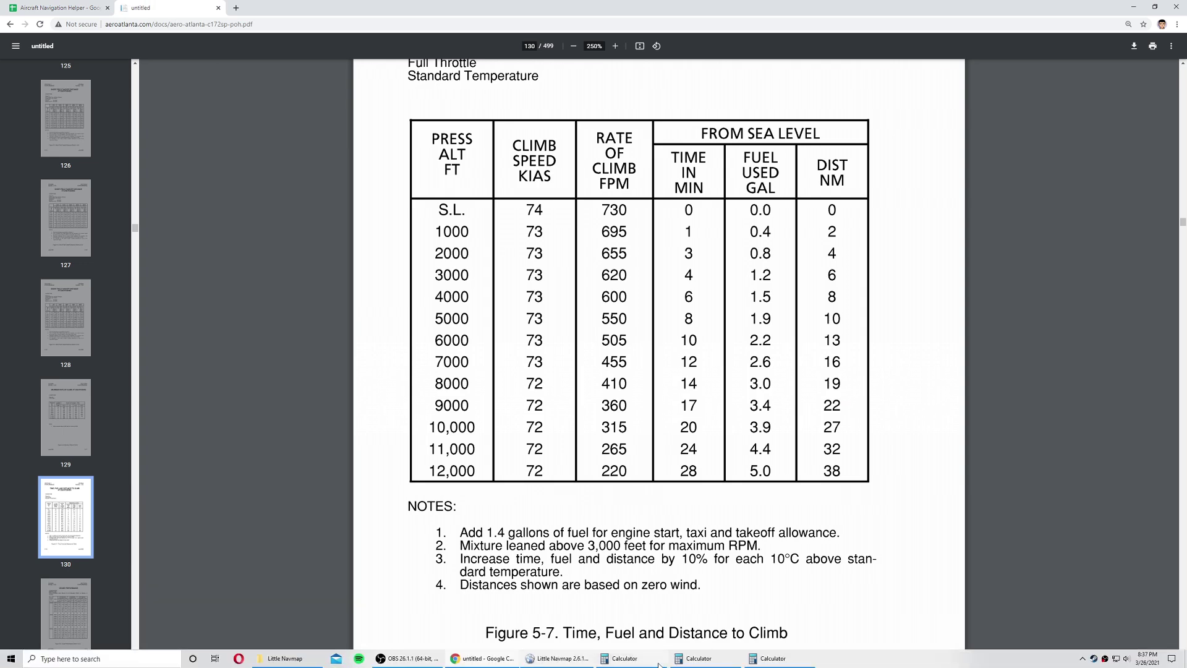
pyautogui.rightClick(684, 663)
pyautogui.click(683, 639)
pyautogui.rightClick(640, 659)
pyautogui.click(660, 639)
pyautogui.rightClick(643, 660)
pyautogui.click(644, 639)
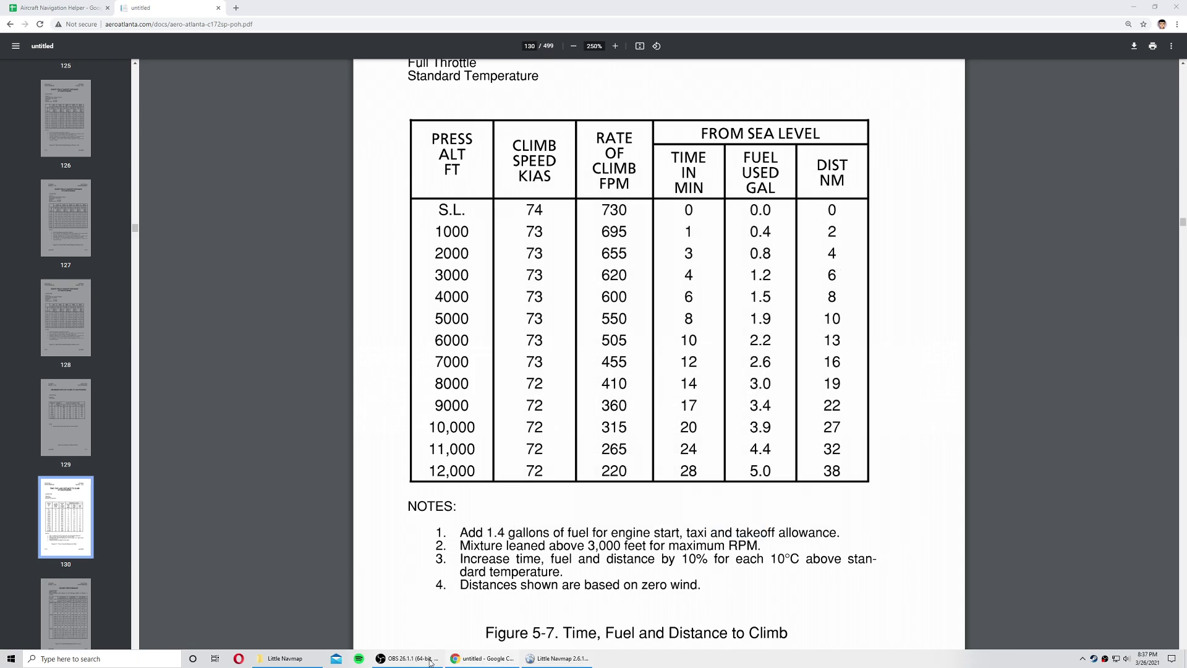
# - In Little Navmap, add a waypoint on the KEEN–KHPN route line and pan along the route
pyautogui.click(574, 659)
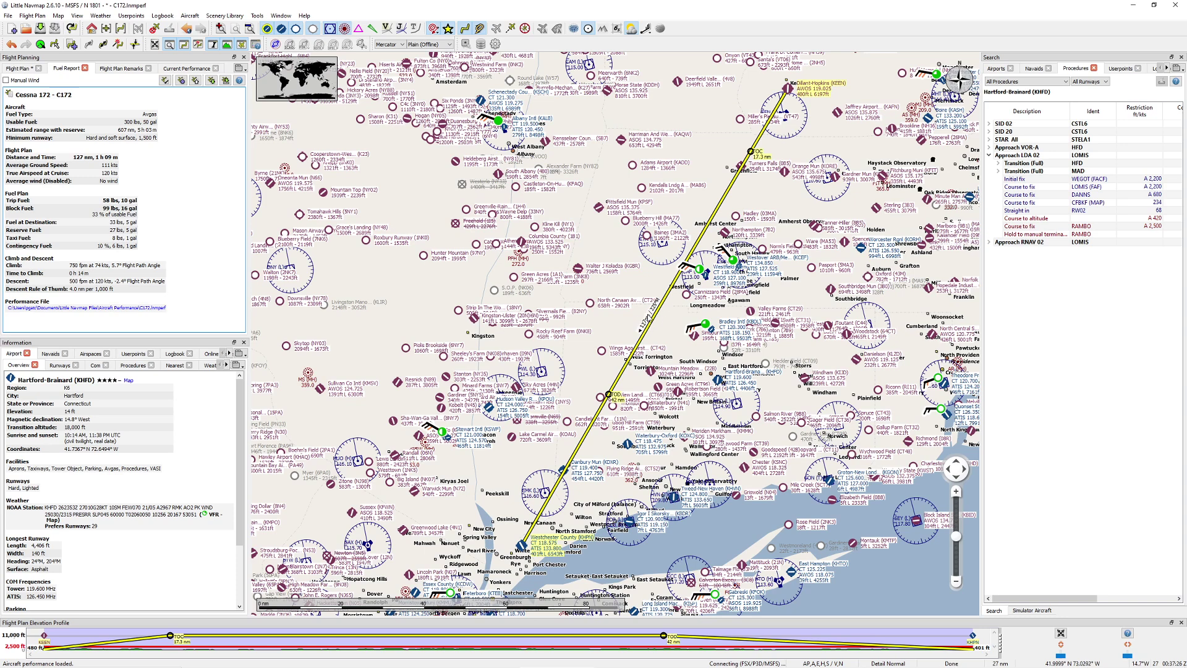
pyautogui.rightClick(658, 316)
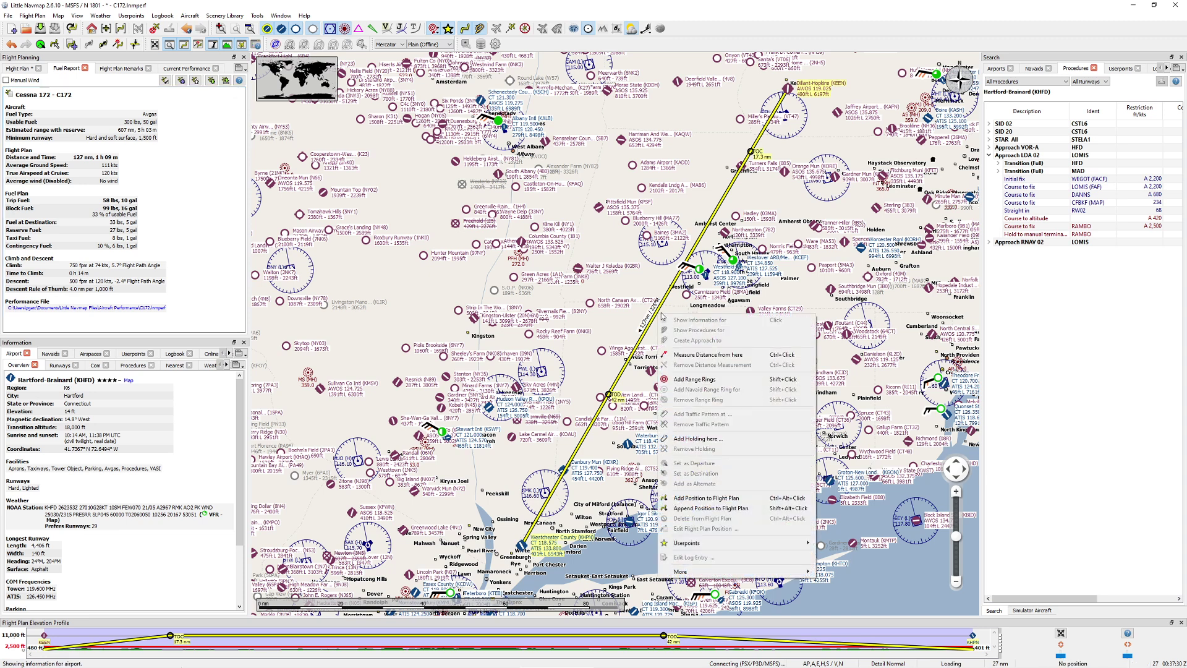
pyautogui.click(706, 497)
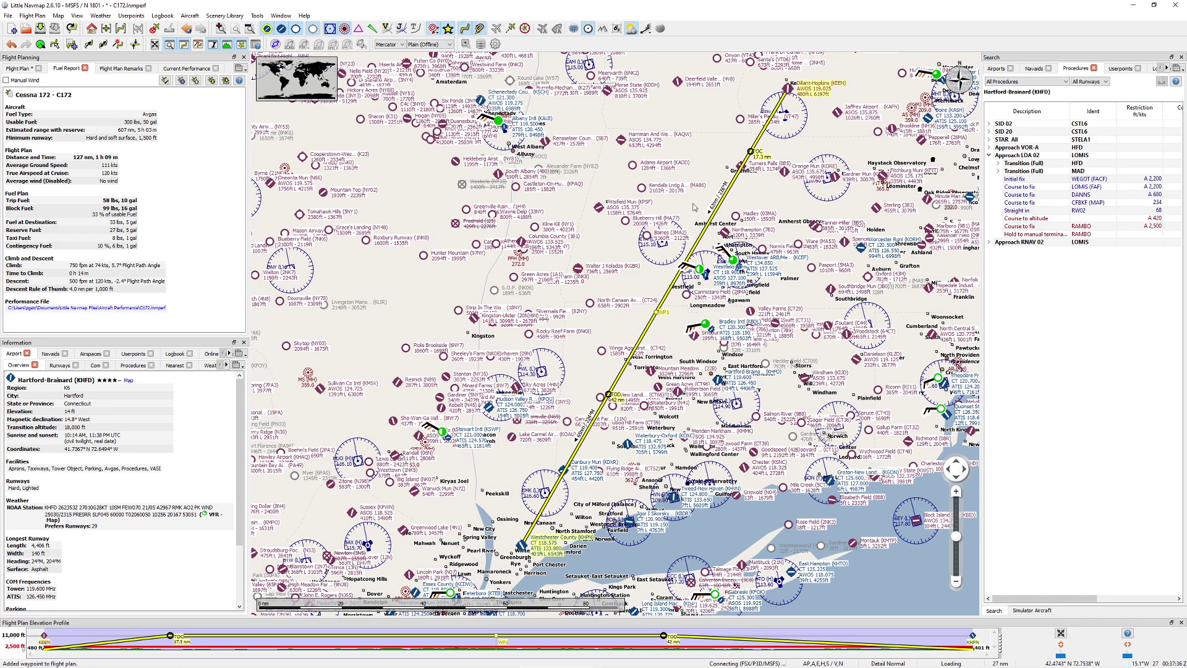
pyautogui.moveTo(685, 255); pyautogui.dragTo(641, 303)
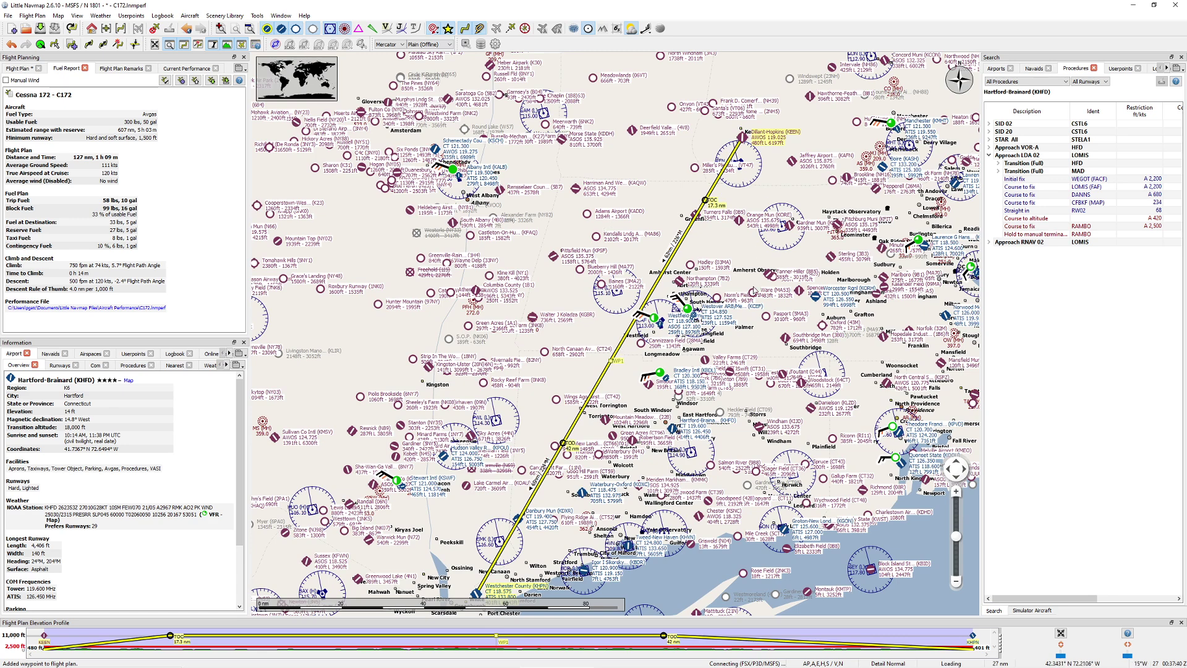
pyautogui.moveTo(705, 339); pyautogui.dragTo(734, 207)
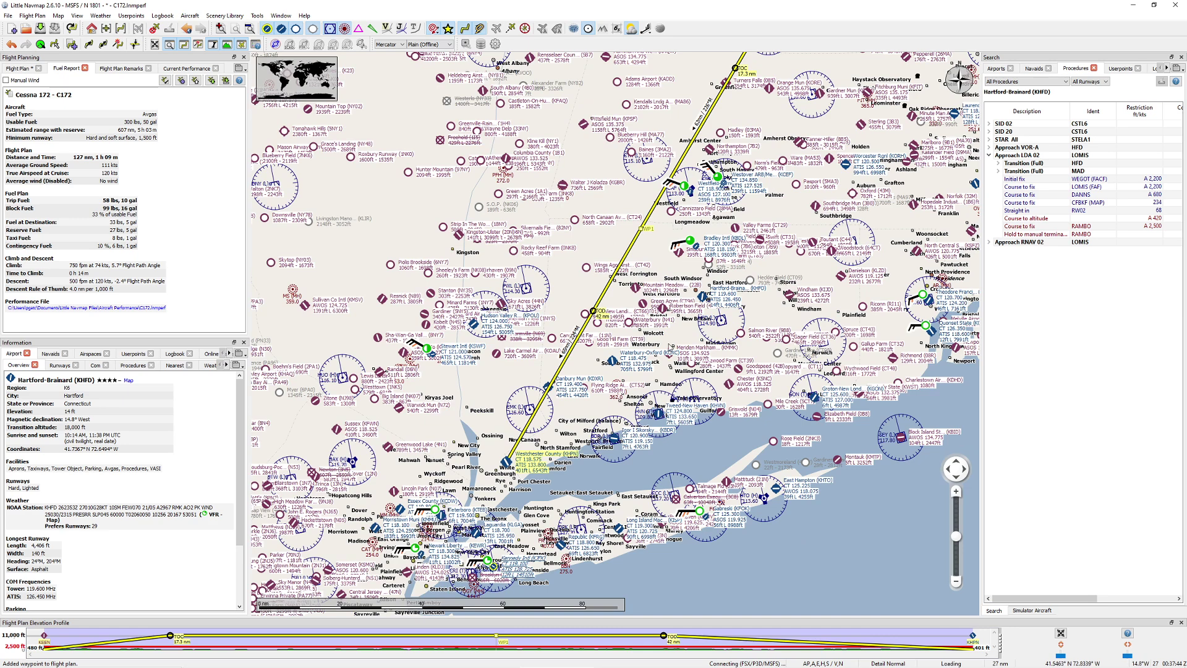
pyautogui.moveTo(627, 301); pyautogui.dragTo(624, 338)
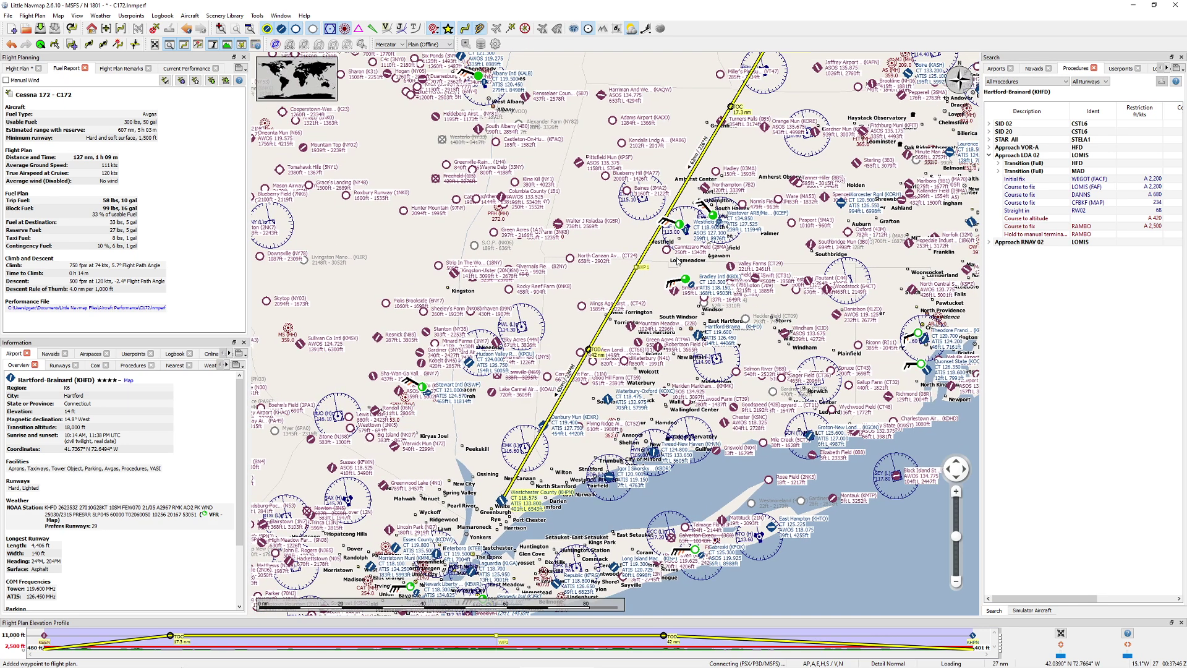
# - Minimise Little Navmap and go back to Cruise 1's Time Remaining cell on the Fuel Planning Sheet
pyautogui.click(1132, 6)
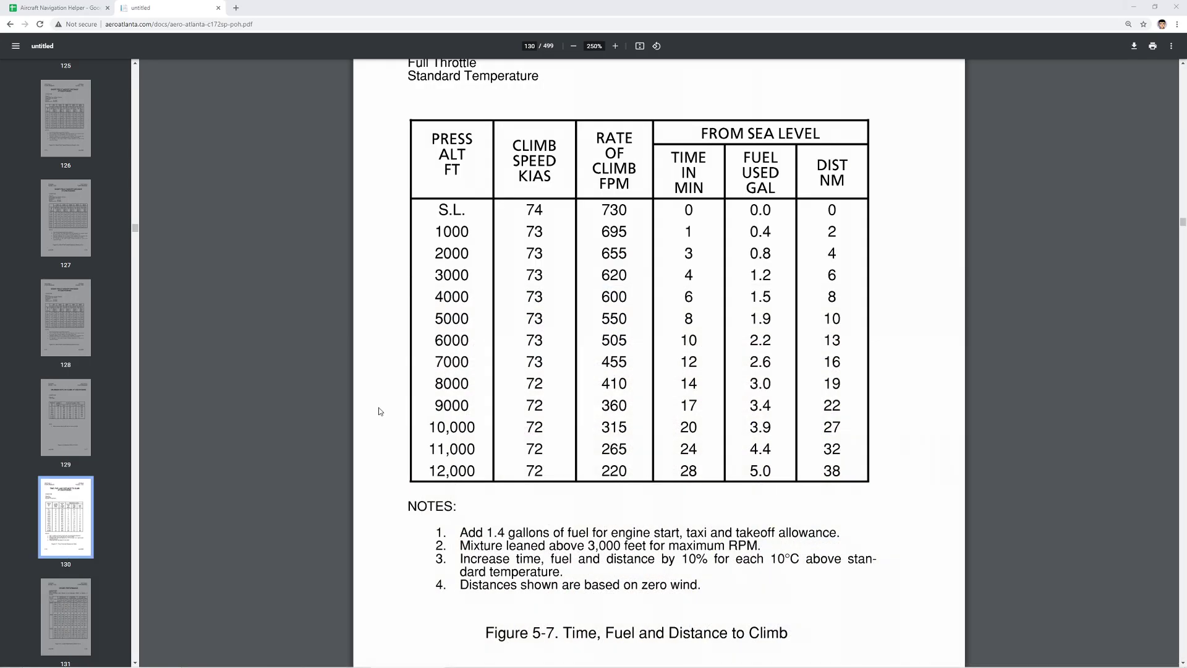
pyautogui.click(60, 8)
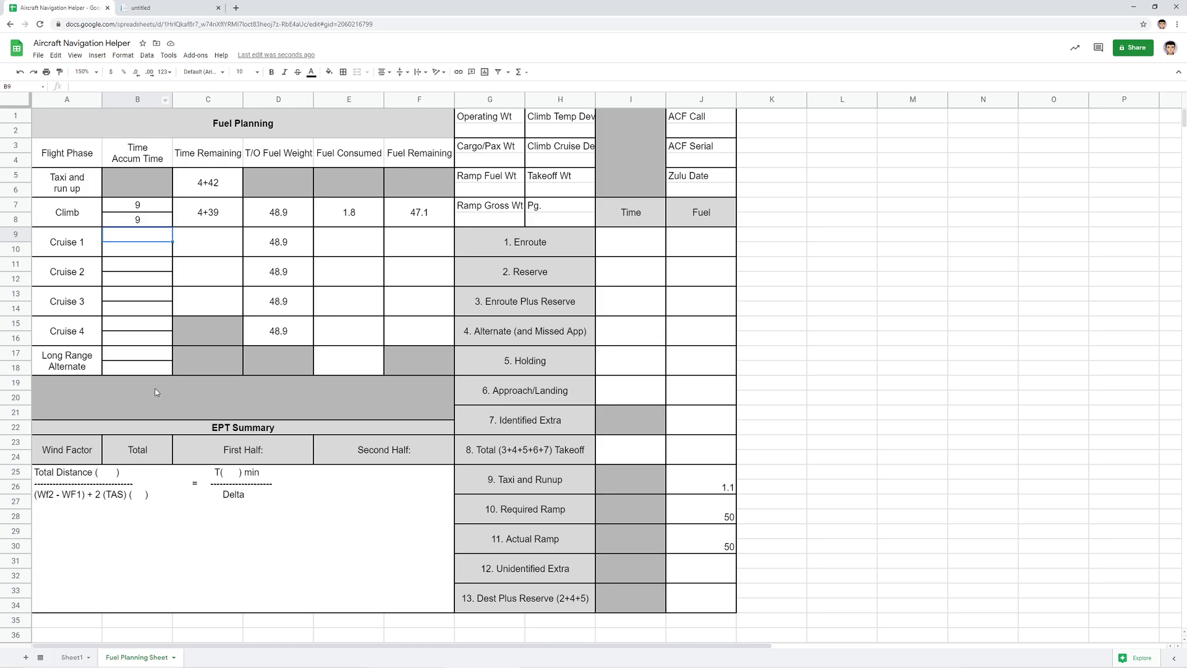
pyautogui.click(72, 658)
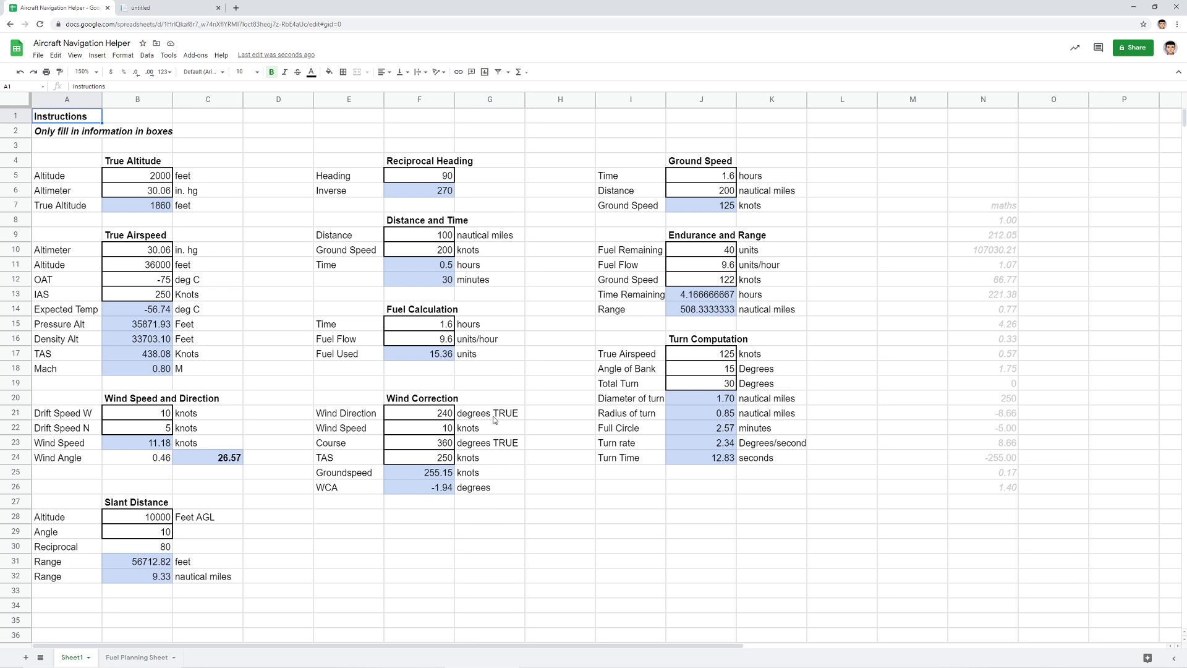
pyautogui.click(155, 656)
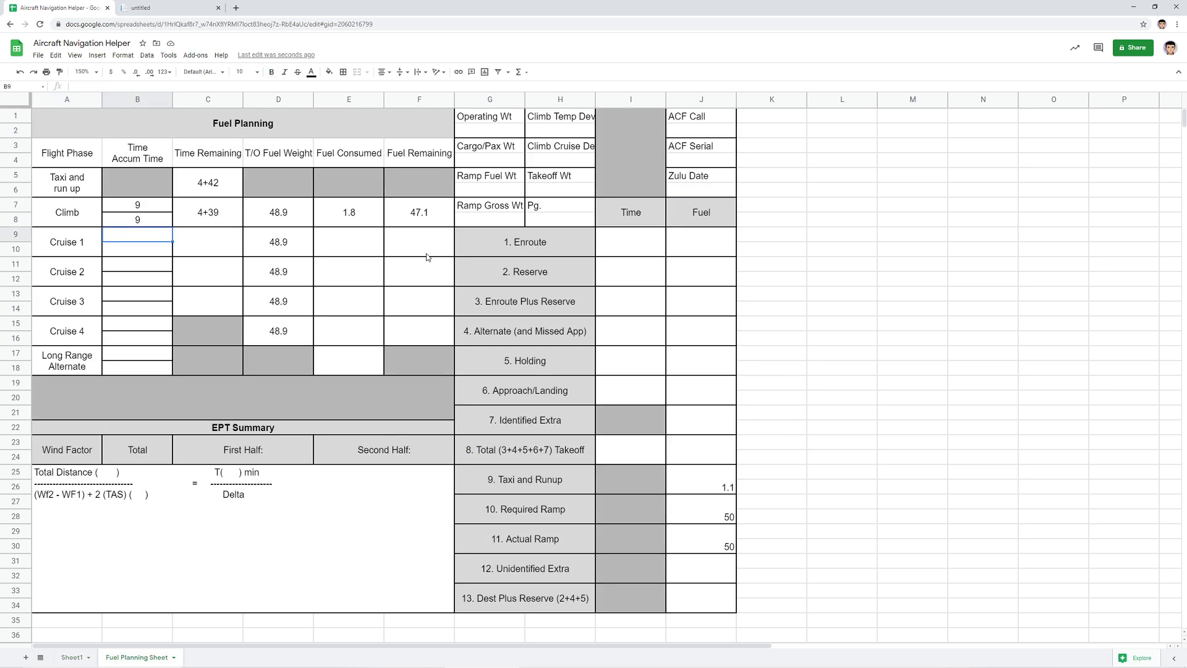
pyautogui.click(208, 233)
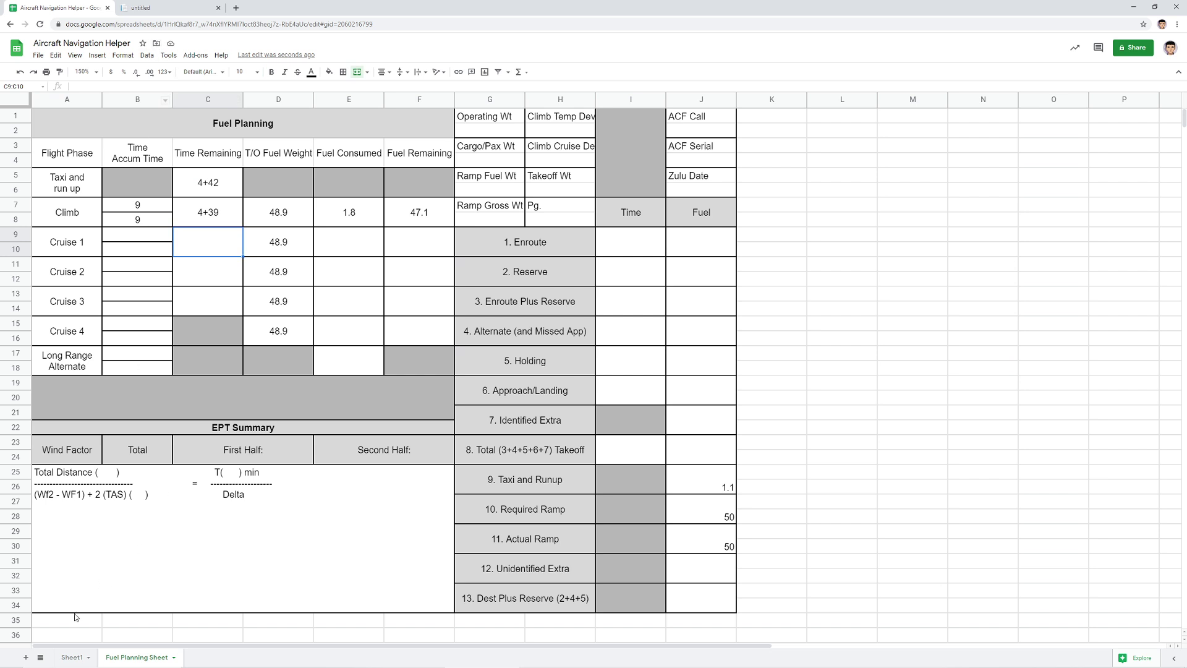
# - Enter 62 nm as the distance in Sheet1's time calculator
pyautogui.click(71, 658)
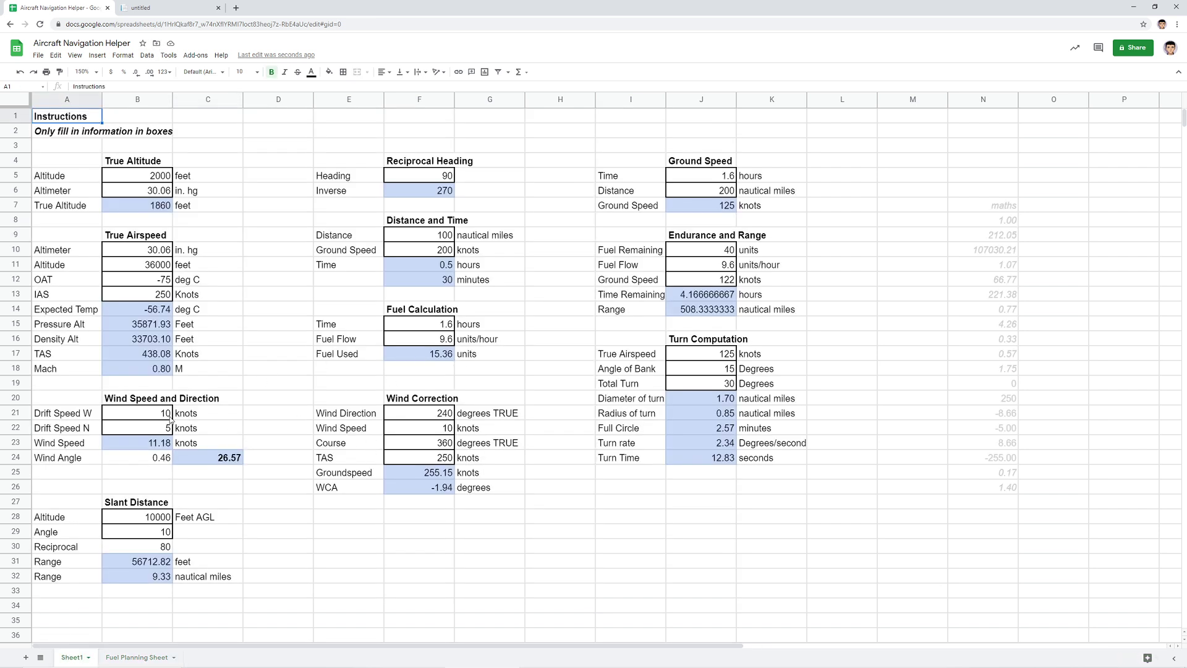
pyautogui.click(411, 241)
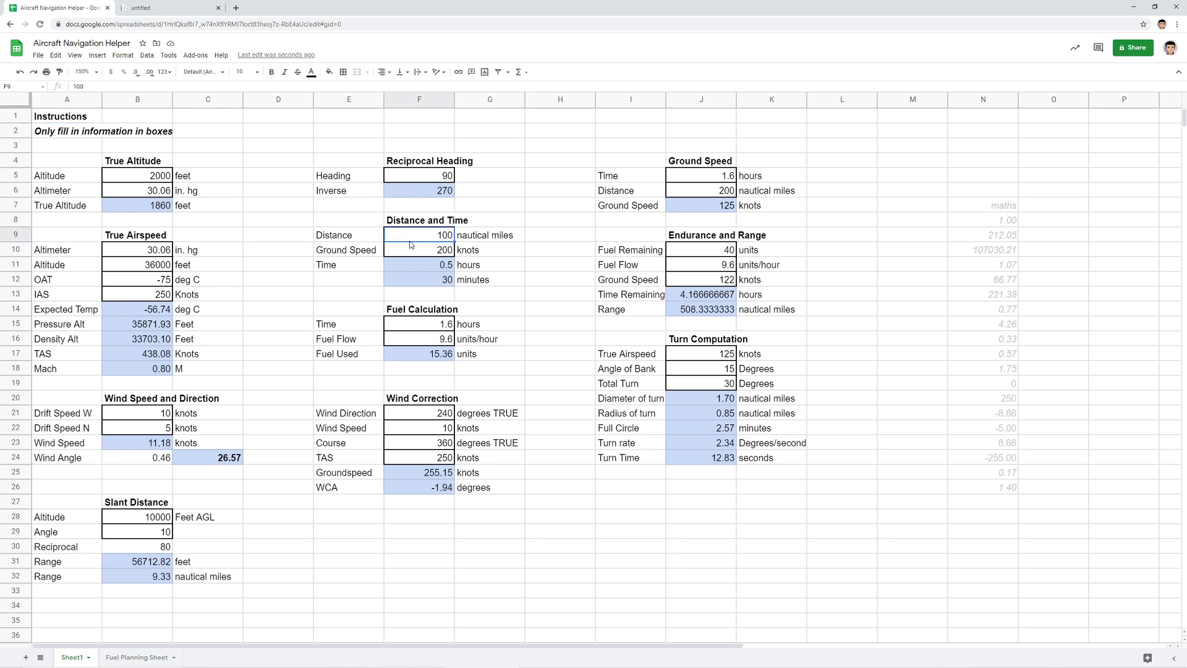
pyautogui.write('62')
pyautogui.press('Return')
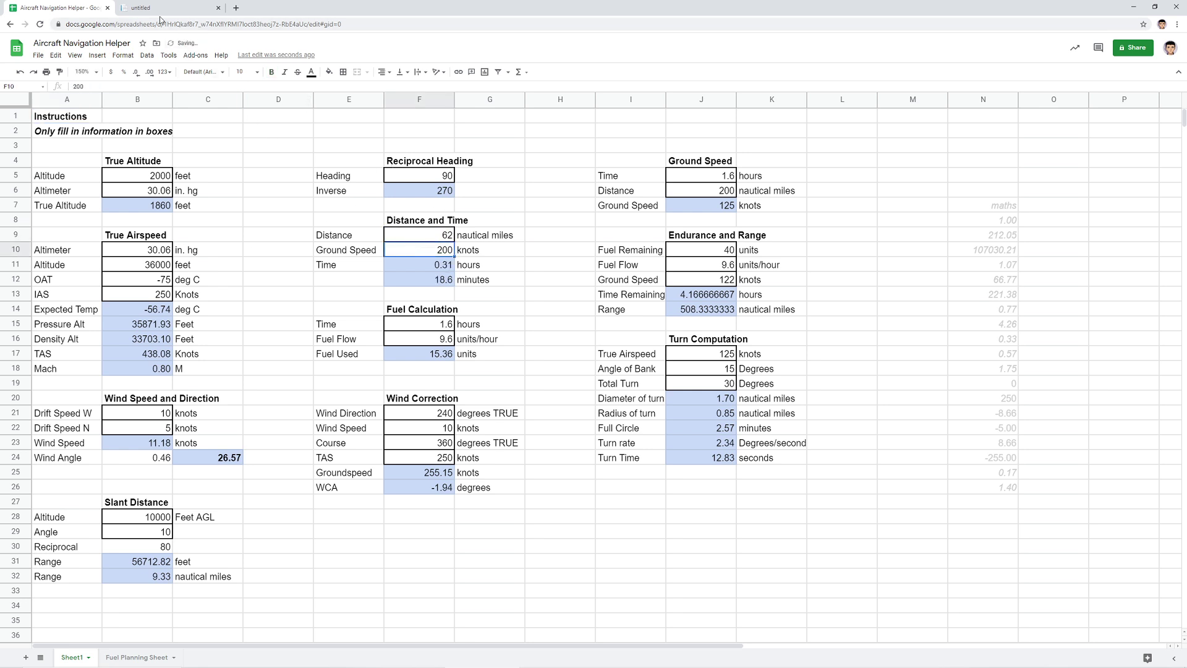
# - Check the POH cruise table and set the speed to 122 knots, giving 30.49 minutes
pyautogui.click(159, 9)
pyautogui.scroll(-10, 426, 286)
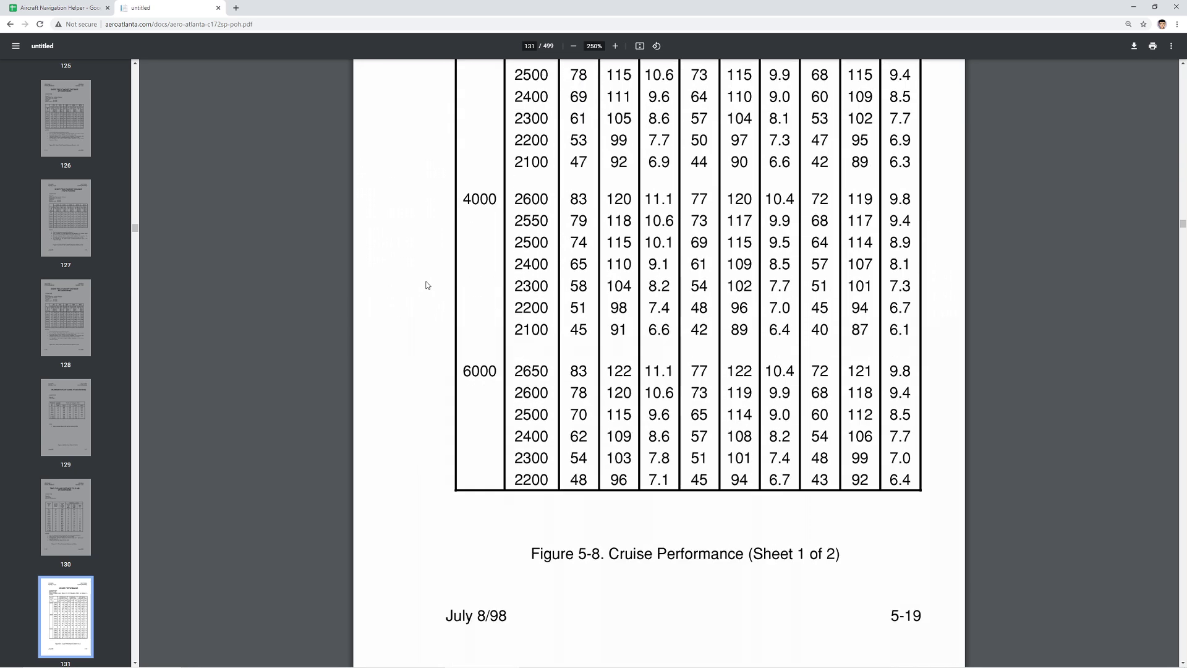
pyautogui.scroll(3, 426, 285)
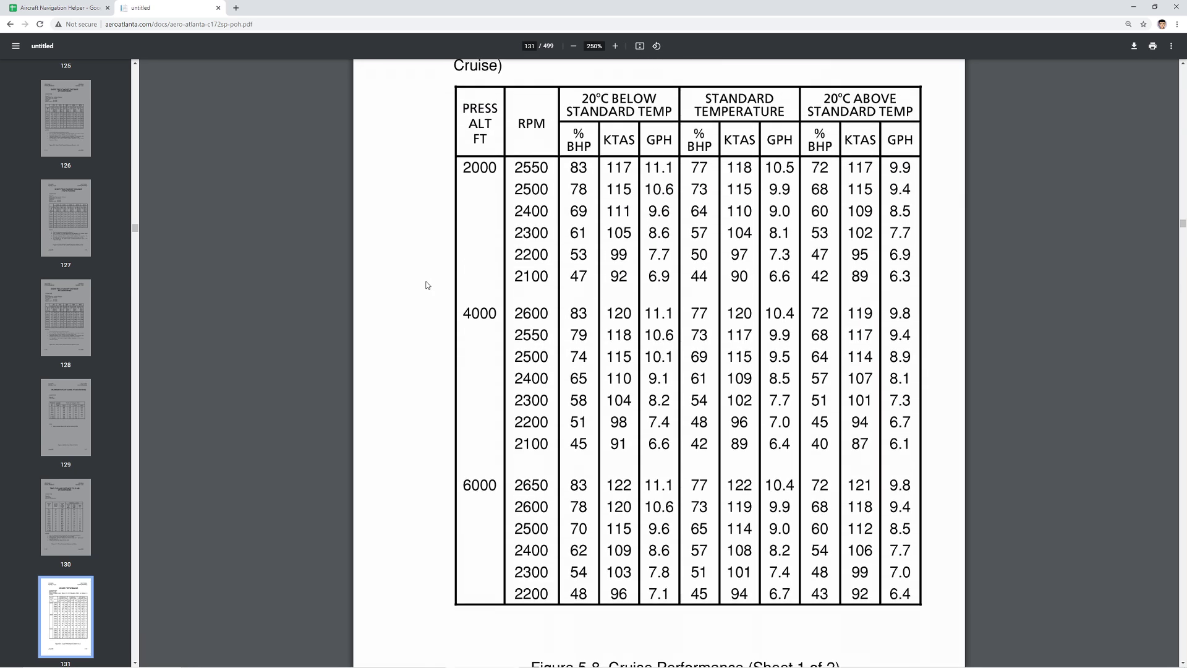
pyautogui.scroll(-1, 426, 285)
pyautogui.click(62, 8)
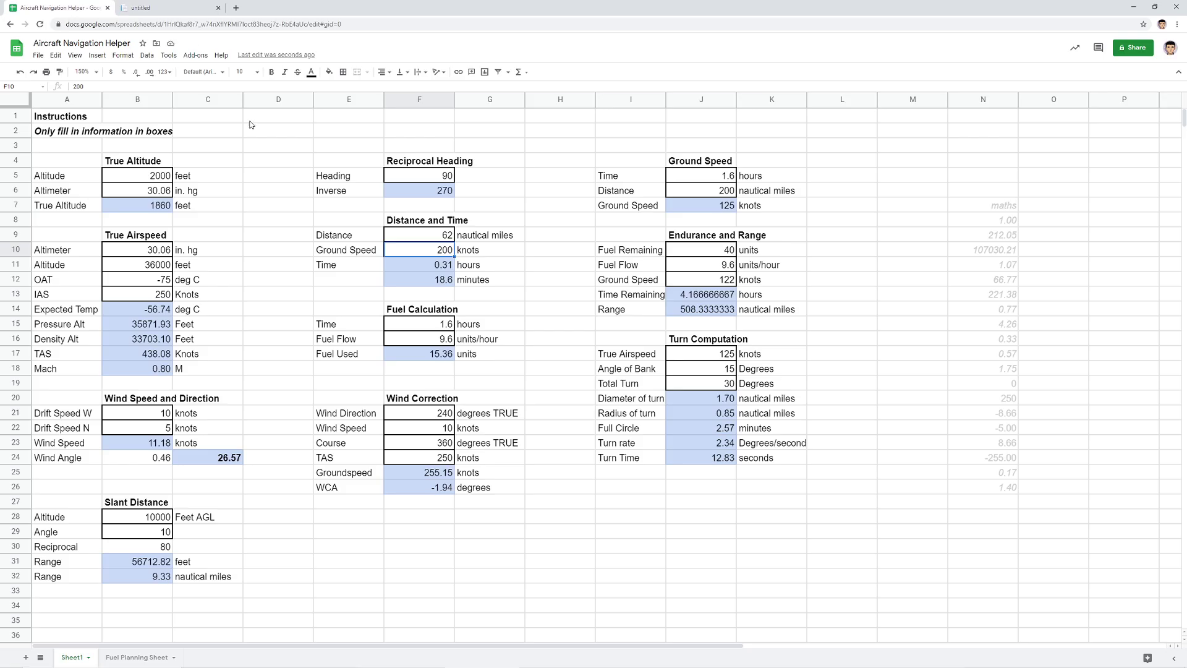
pyautogui.write('122')
pyautogui.press('Return')
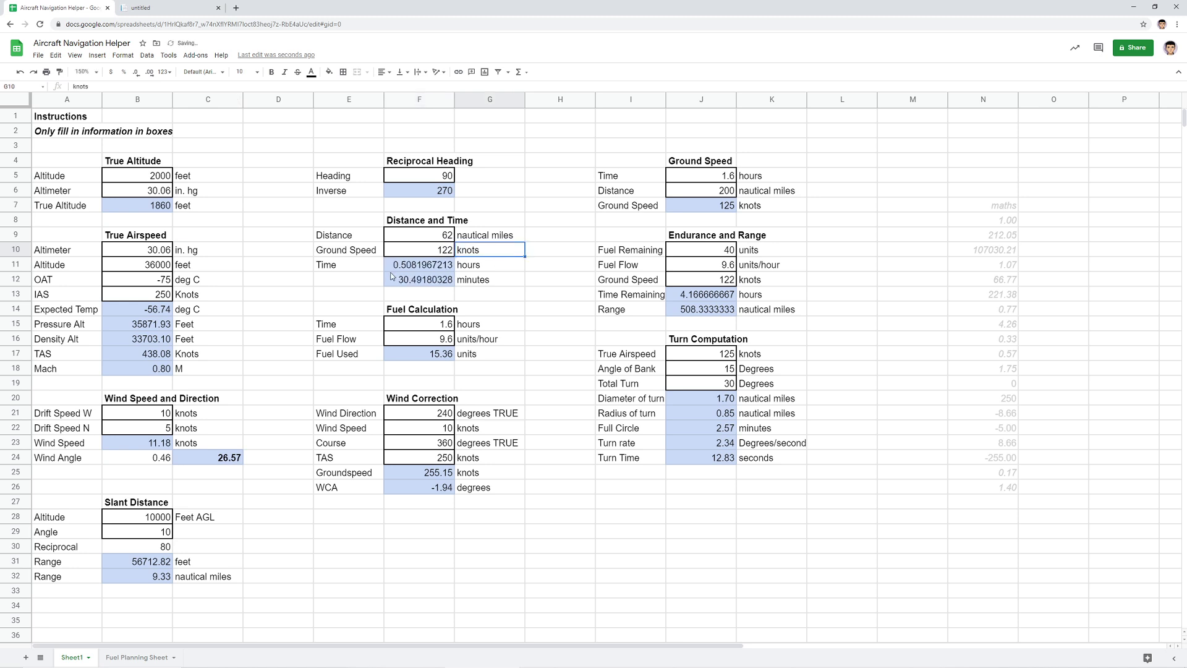
pyautogui.click(149, 8)
pyautogui.click(51, 10)
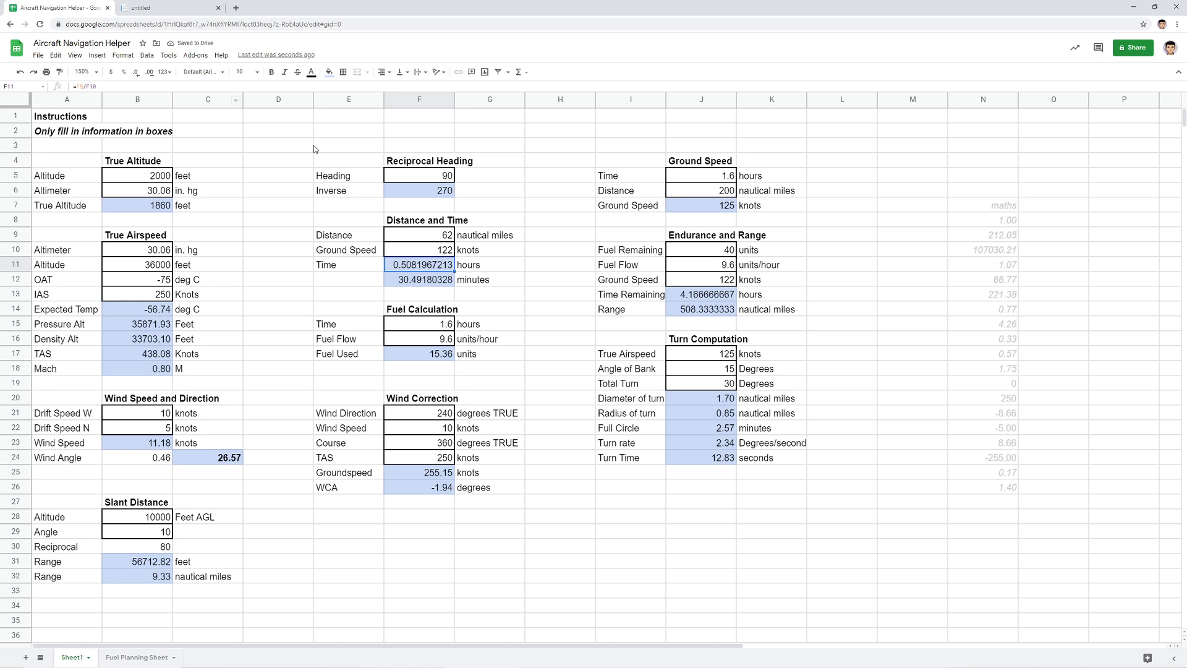
# - Enter 30.5 in B9 and 39.5 in B10 as Cruise 1's accumulated times
pyautogui.click(146, 658)
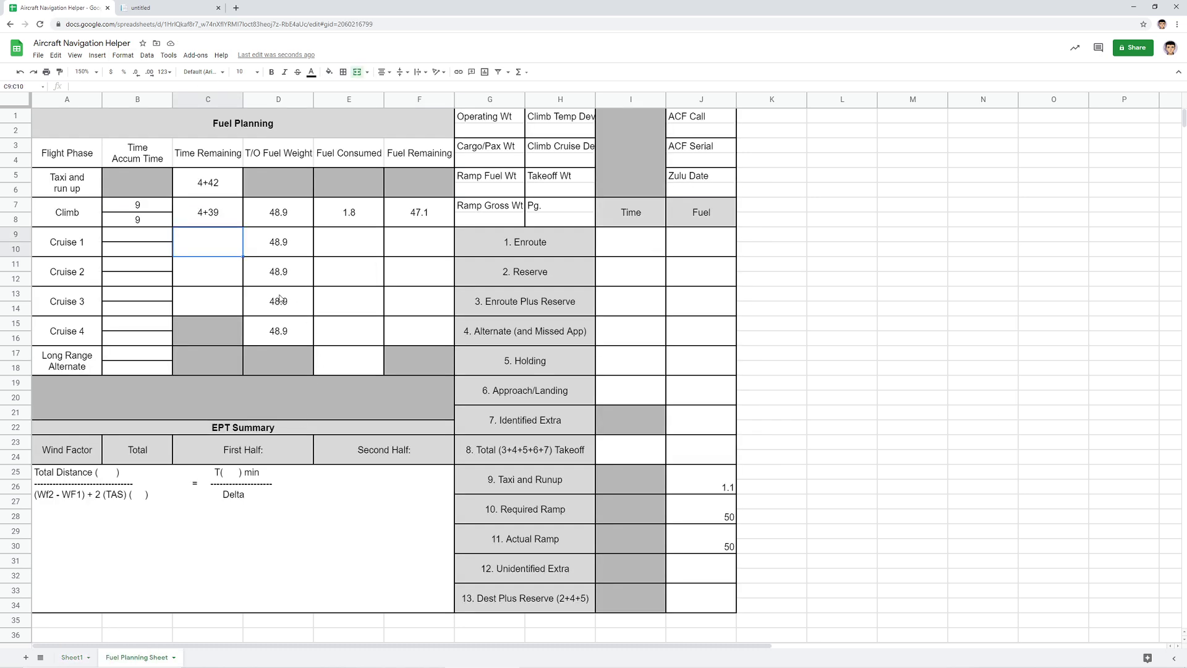
pyautogui.press('Left')
pyautogui.write('30')
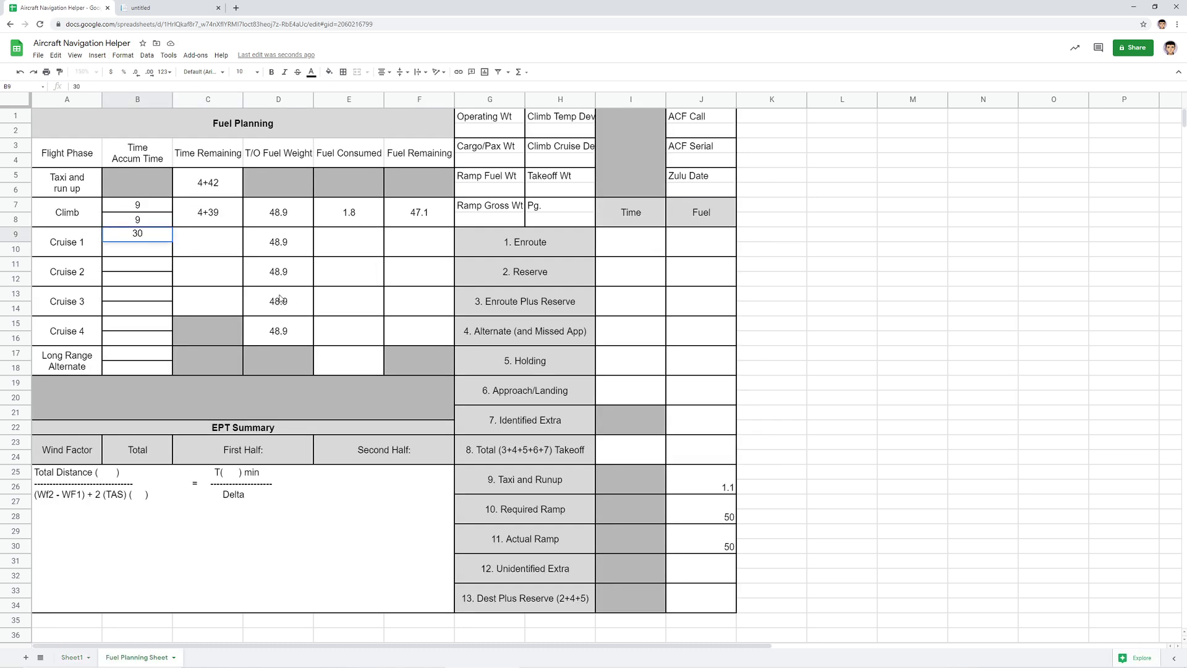
pyautogui.write('.5')
pyautogui.press('Return')
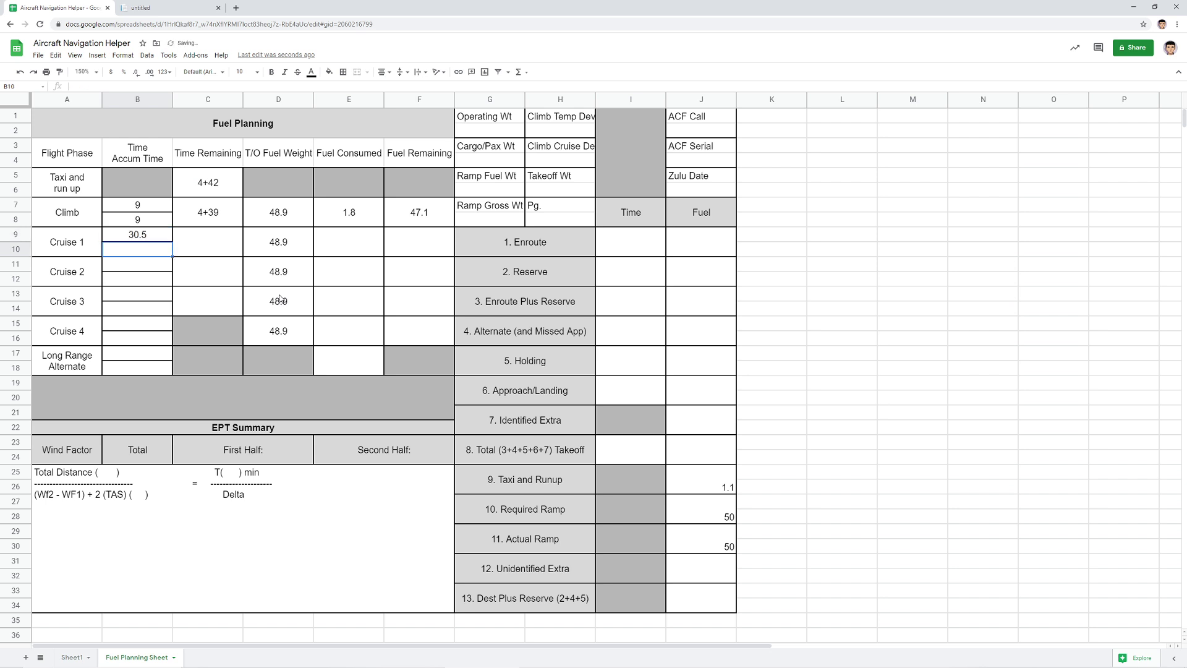
pyautogui.write('39.5')
pyautogui.press('Return')
pyautogui.press('Up')
pyautogui.press('Right')
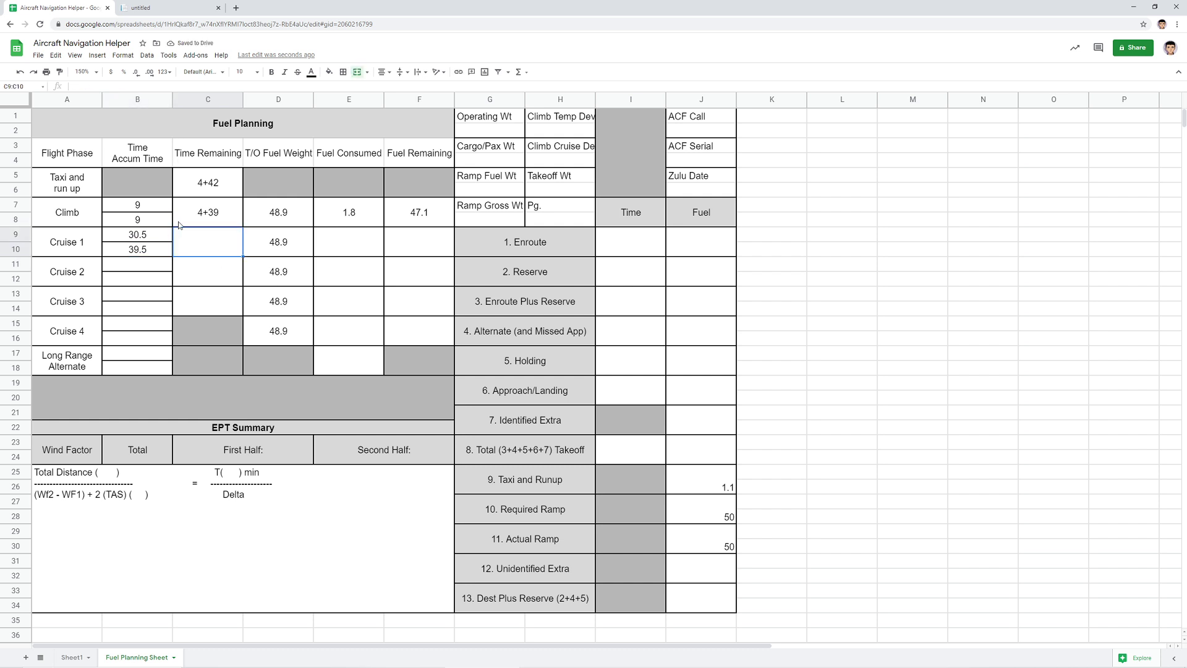
pyautogui.press('Left')
pyautogui.press('Right')
# - Check the POH cruise table, then set Sheet1's Fuel Calculation time to 10 hours
pyautogui.click(358, 247)
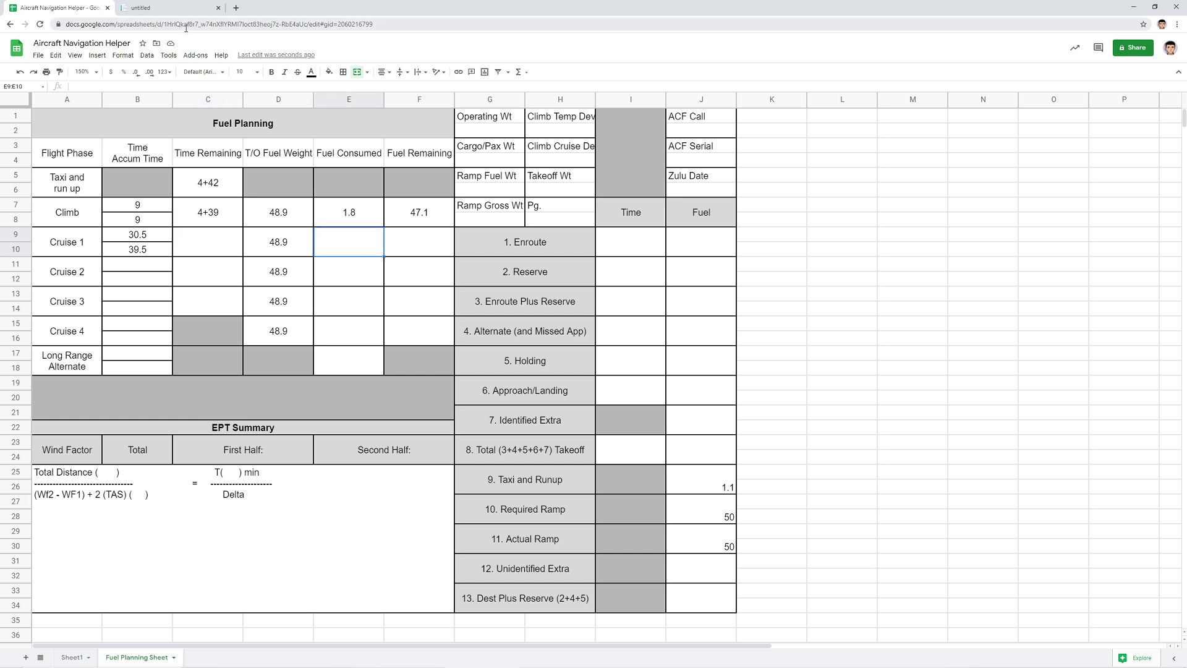
pyautogui.click(176, 9)
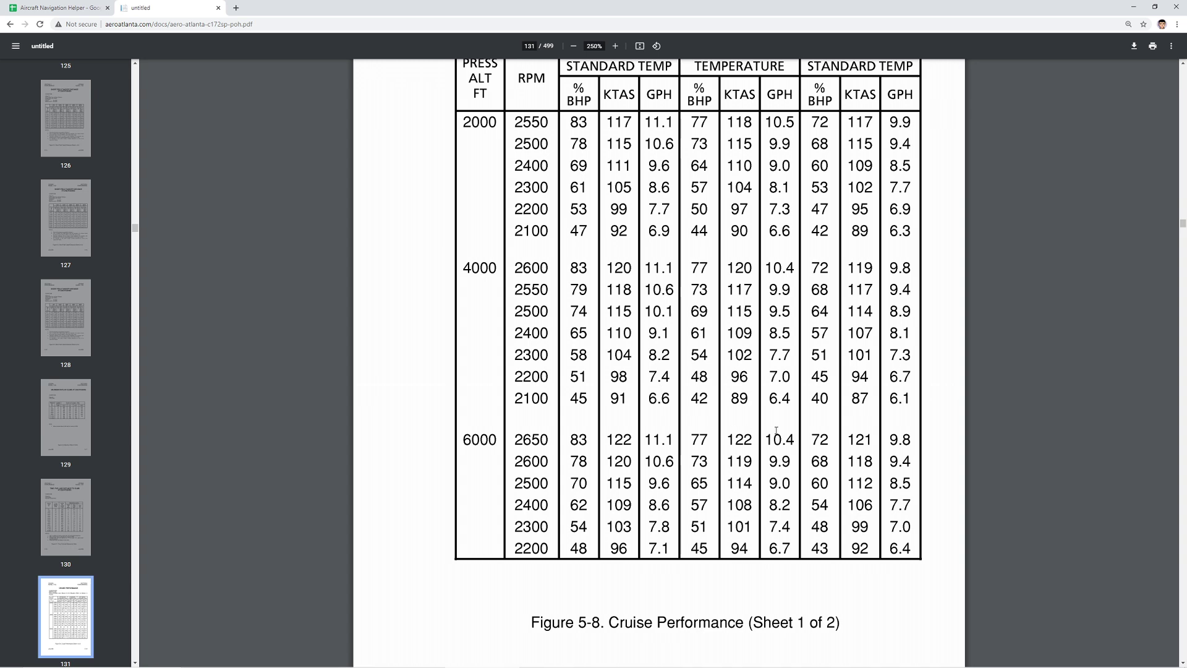
pyautogui.click(79, 8)
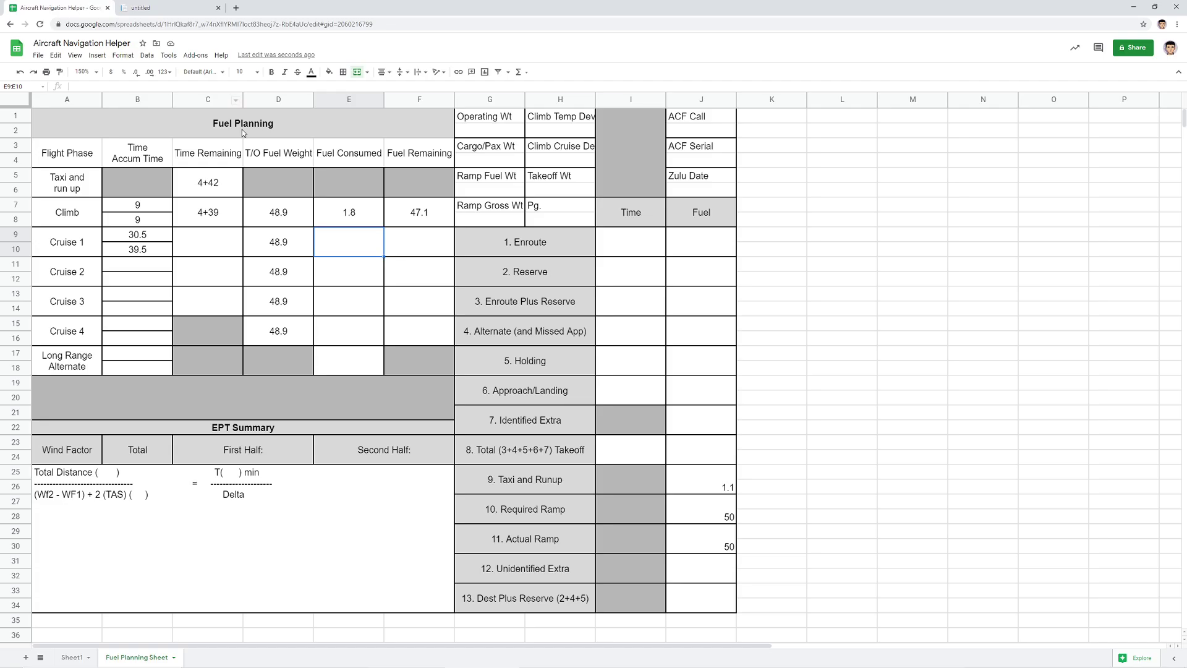
pyautogui.click(70, 659)
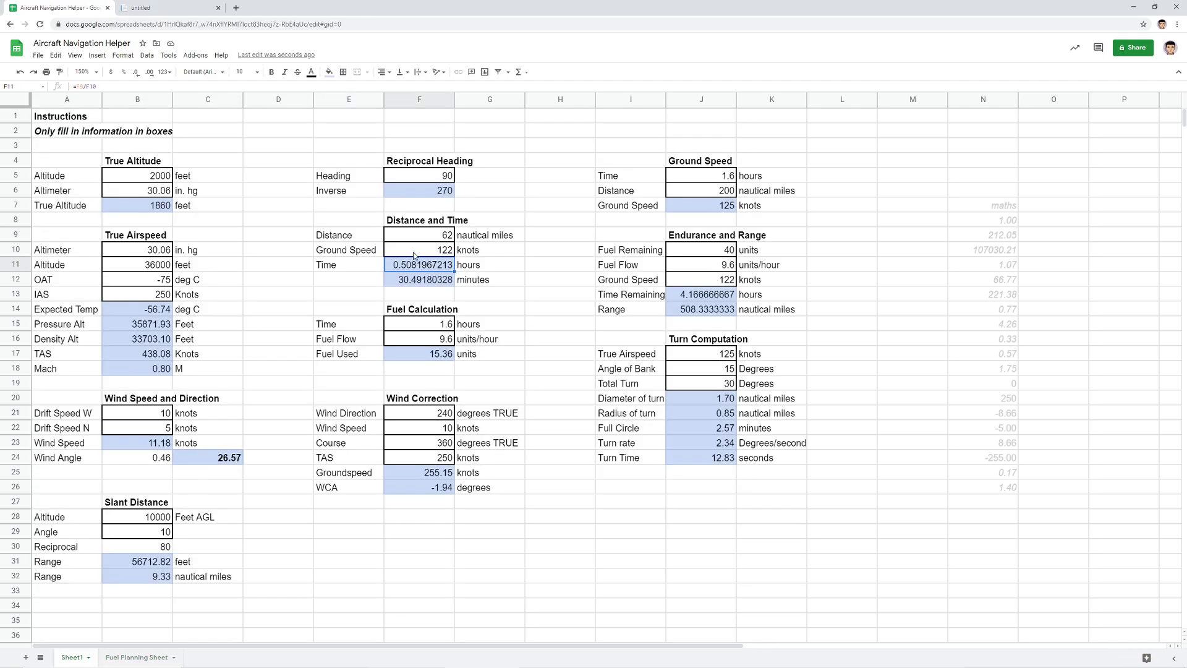
pyautogui.click(430, 328)
pyautogui.write('10')
pyautogui.press('Return')
# - Set Sheet1's fuel flow to 10.4 and the time to 0.508 hours
pyautogui.write('10.4')
pyautogui.click(441, 328)
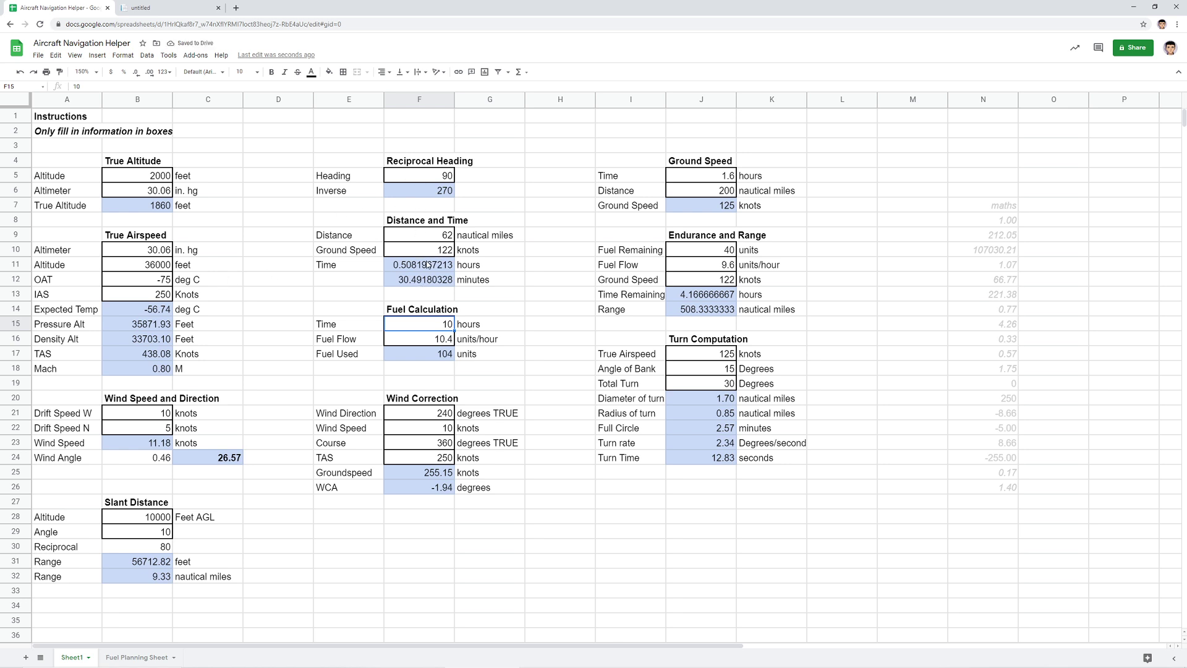
pyautogui.press('Up')
pyautogui.press('Down')
pyautogui.write('0.508')
pyautogui.press('Return')
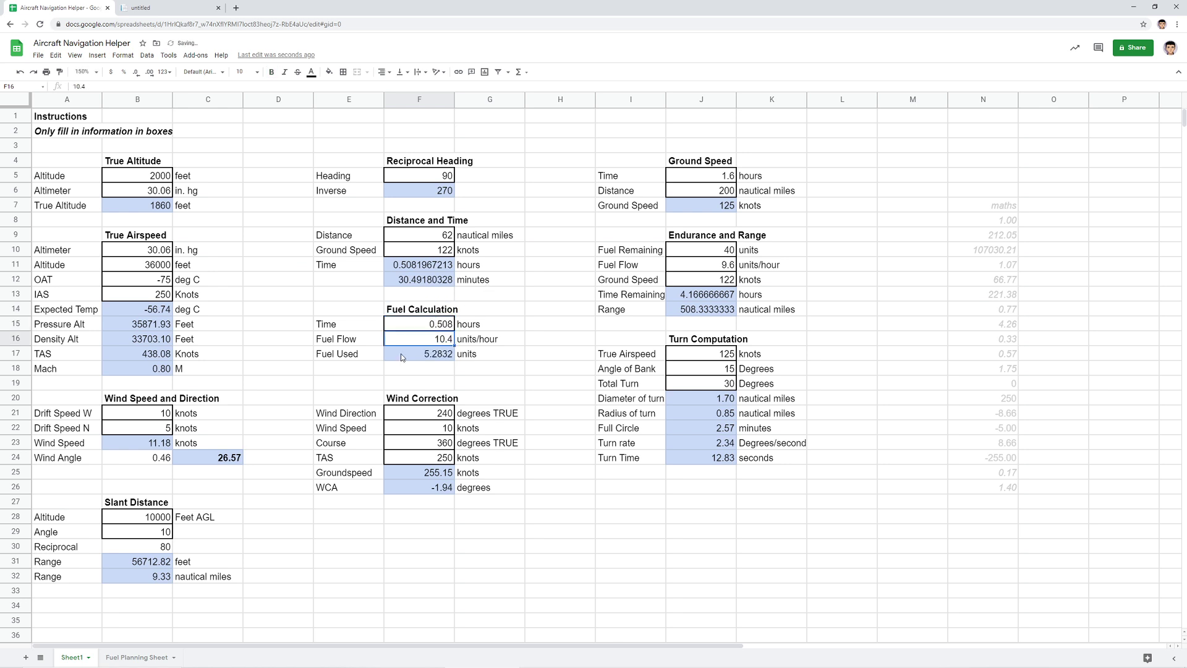
pyautogui.click(432, 357)
# - Enter 5.3 as Cruise 1 fuel consumed and =F7-E9 as fuel remaining (41.8)
pyautogui.click(137, 656)
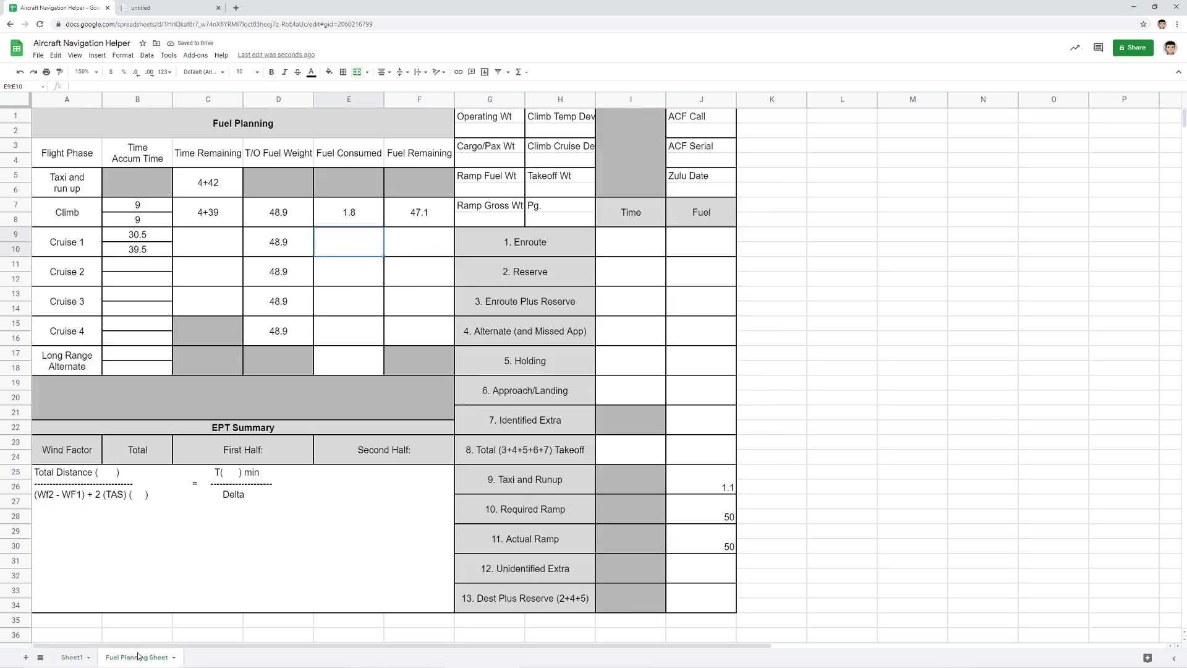
pyautogui.click(350, 240)
pyautogui.write('5')
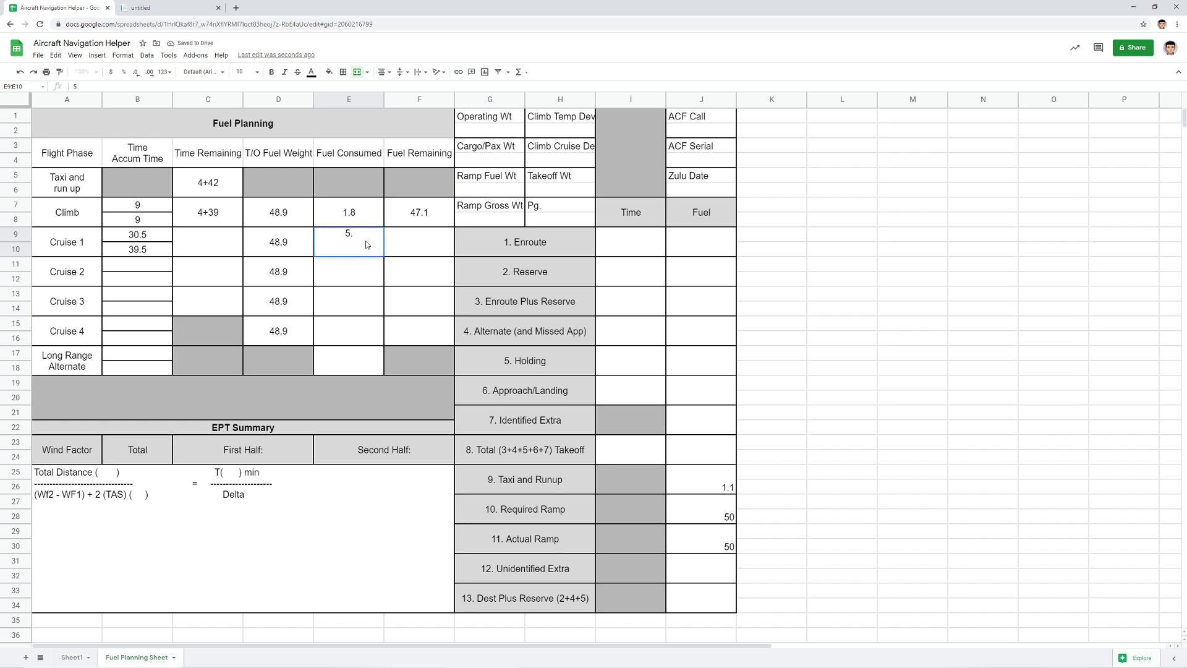
pyautogui.write('.')
pyautogui.press('Escape')
pyautogui.write('3')
pyautogui.press('Tab')
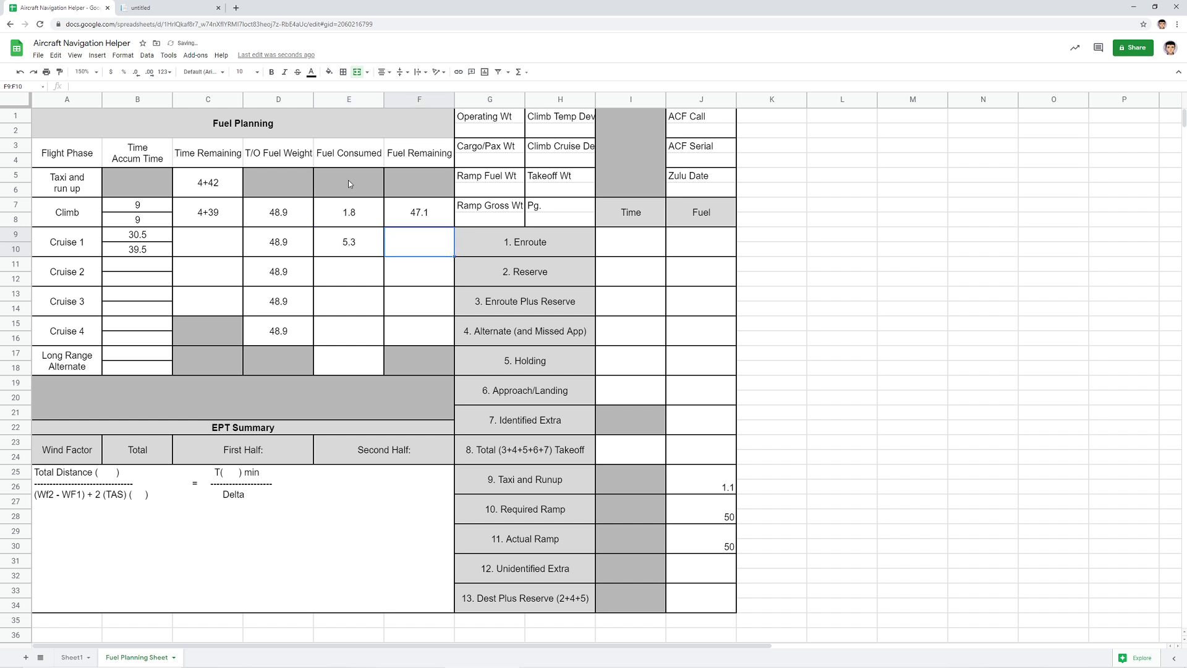
pyautogui.write('=F7*')
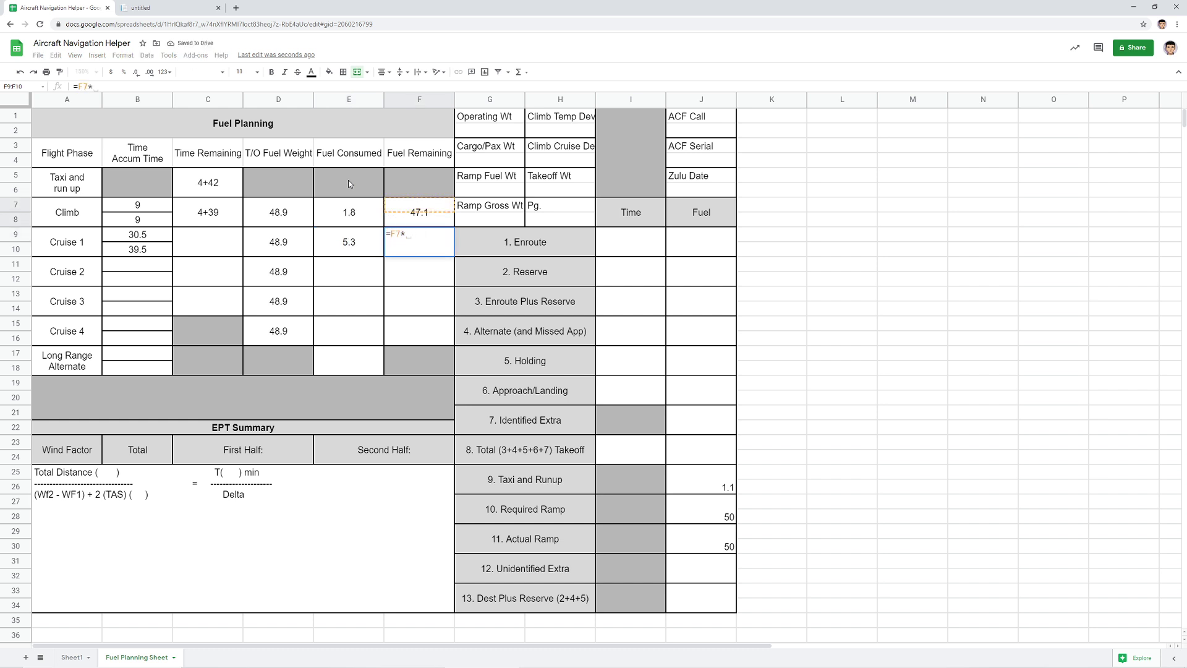
pyautogui.press('BackSpace')
pyautogui.write('-')
pyautogui.click(349, 242)
pyautogui.press('Return')
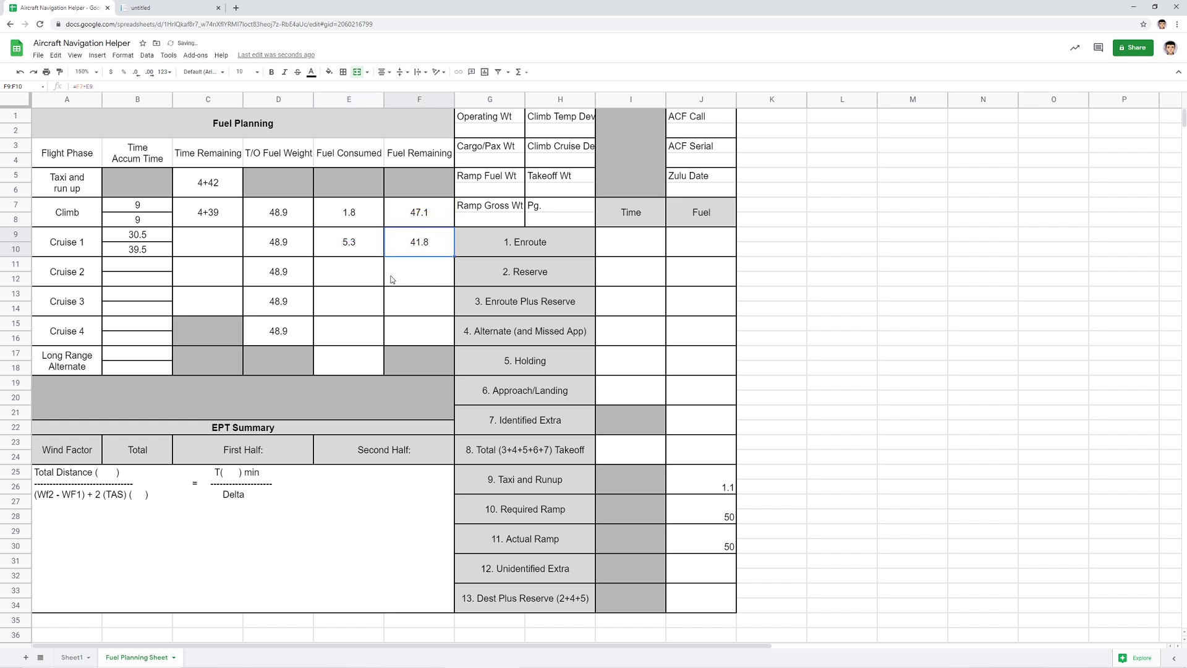
# - Enter 3+59 as Cruise 1 time remaining and bring up the POH cruise performance table
pyautogui.click(197, 247)
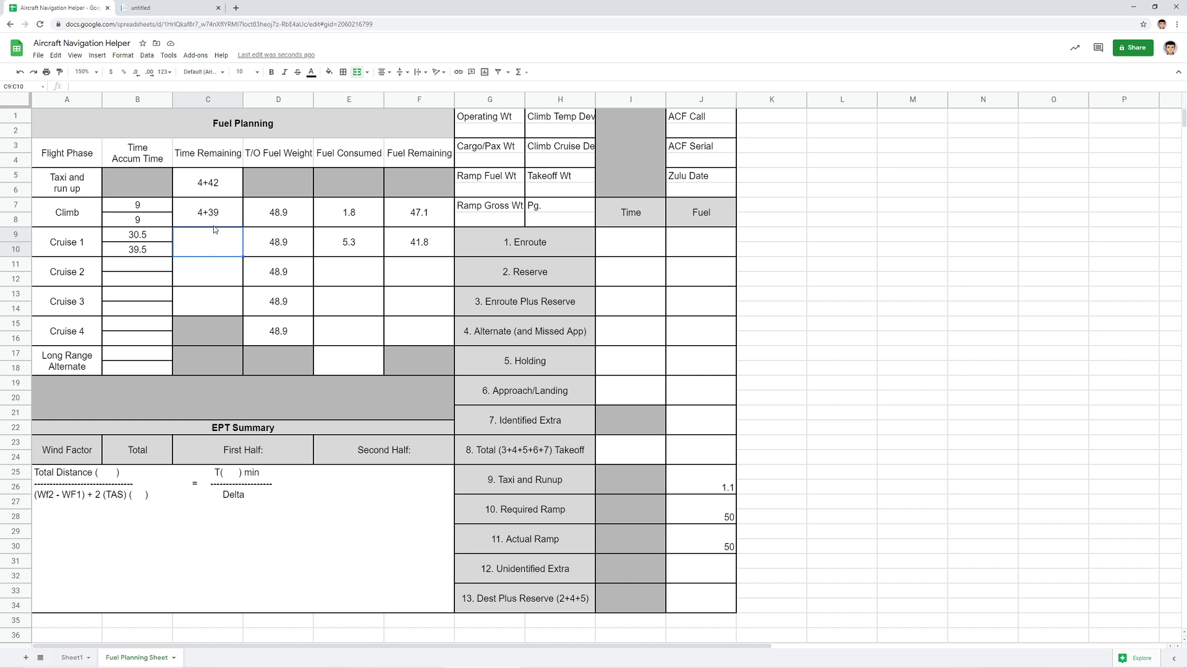
pyautogui.write('3+59')
pyautogui.press('Return')
pyautogui.click(159, 9)
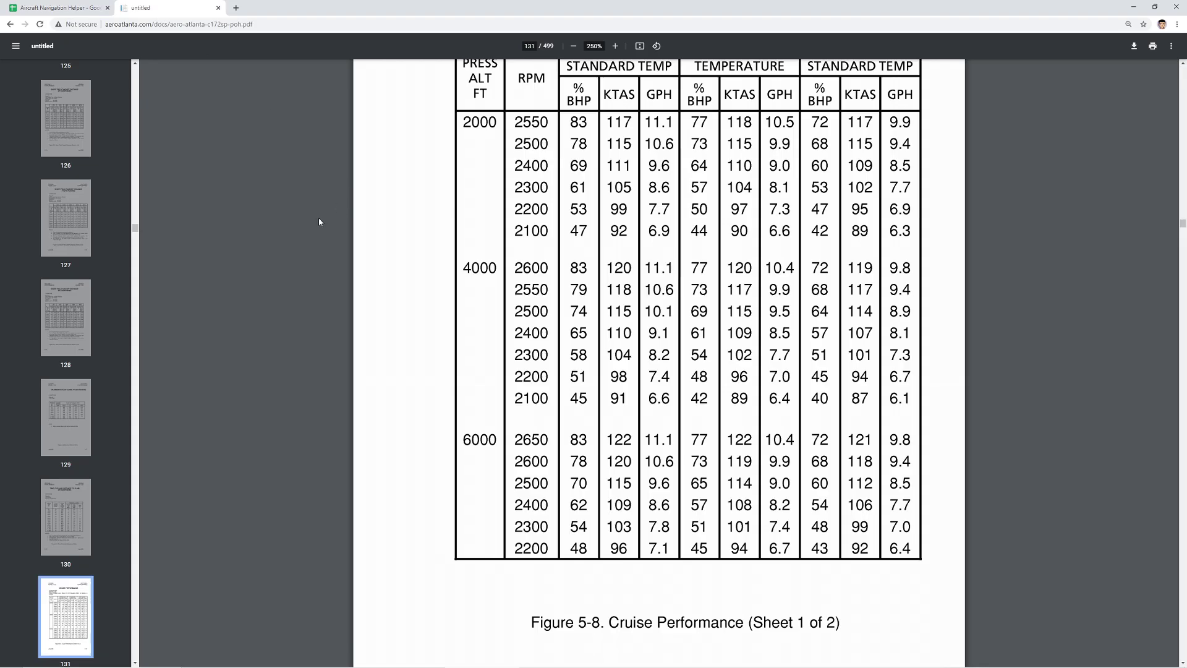
# - On Sheet1, set the distance to 65 nm and the fuel calculation time to 0.5327 hours
pyautogui.click(90, 13)
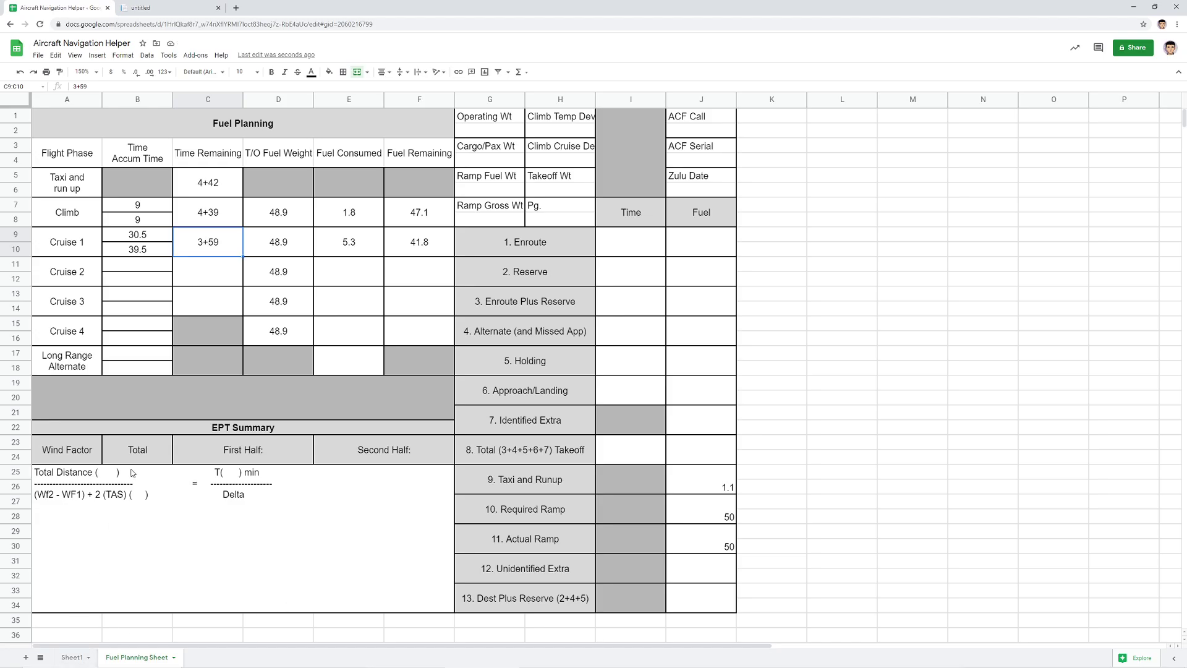
pyautogui.click(72, 656)
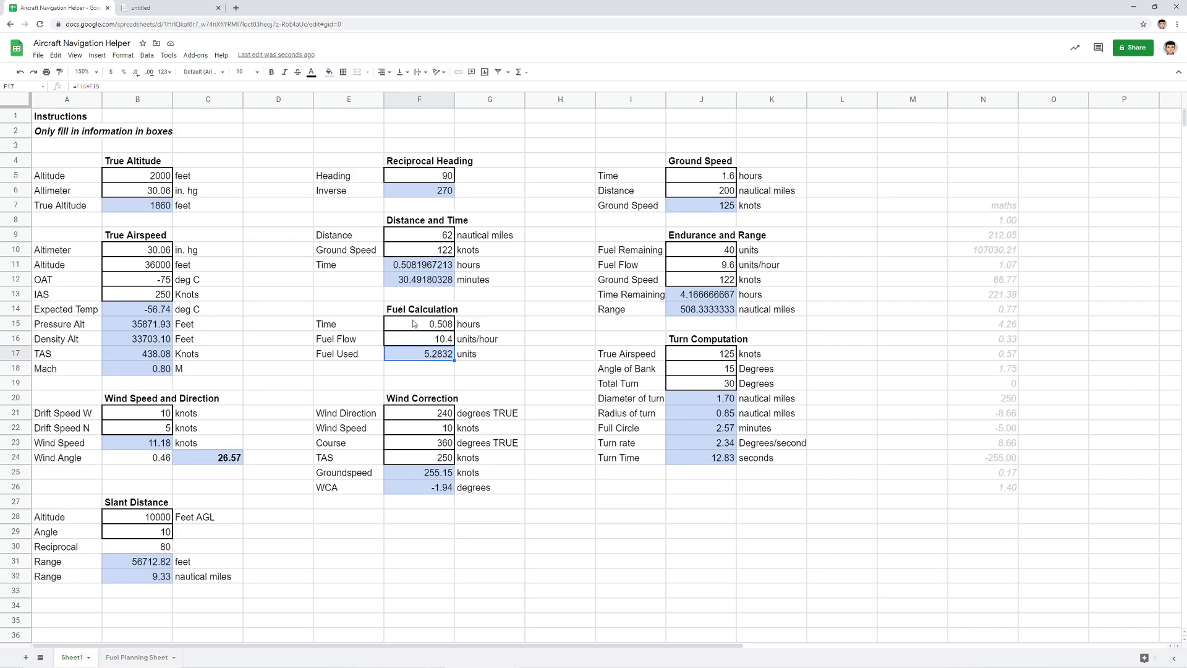
pyautogui.click(443, 240)
pyautogui.write('65')
pyautogui.click(504, 296)
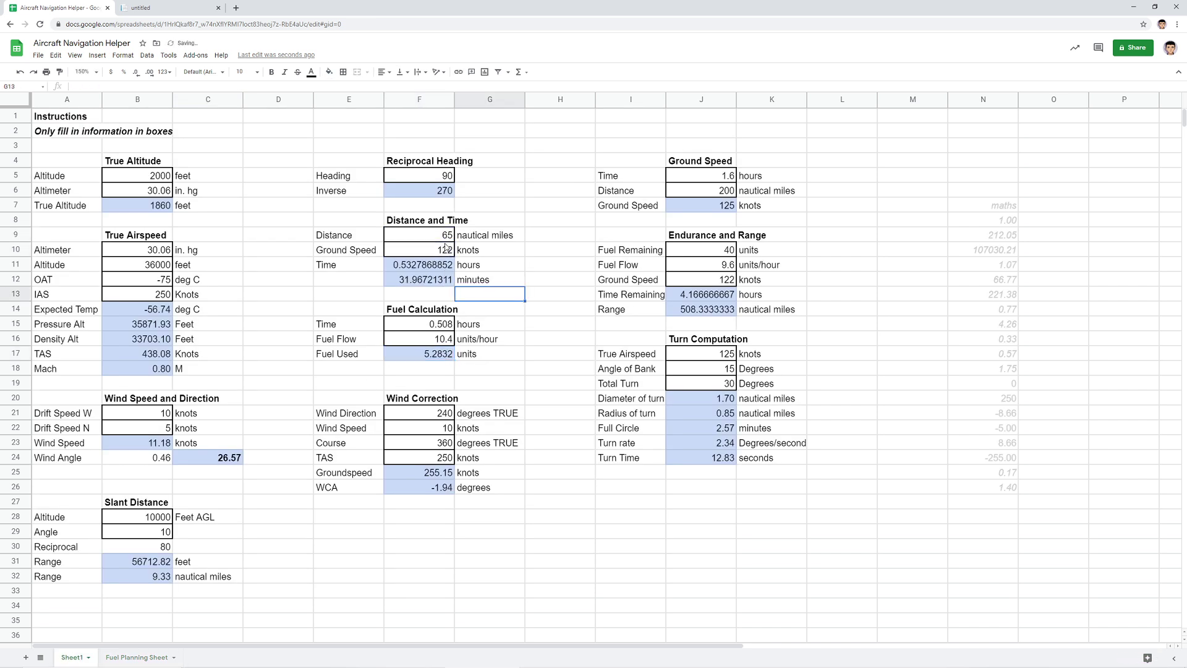
pyautogui.click(442, 329)
pyautogui.write('0.5327')
pyautogui.press('Return')
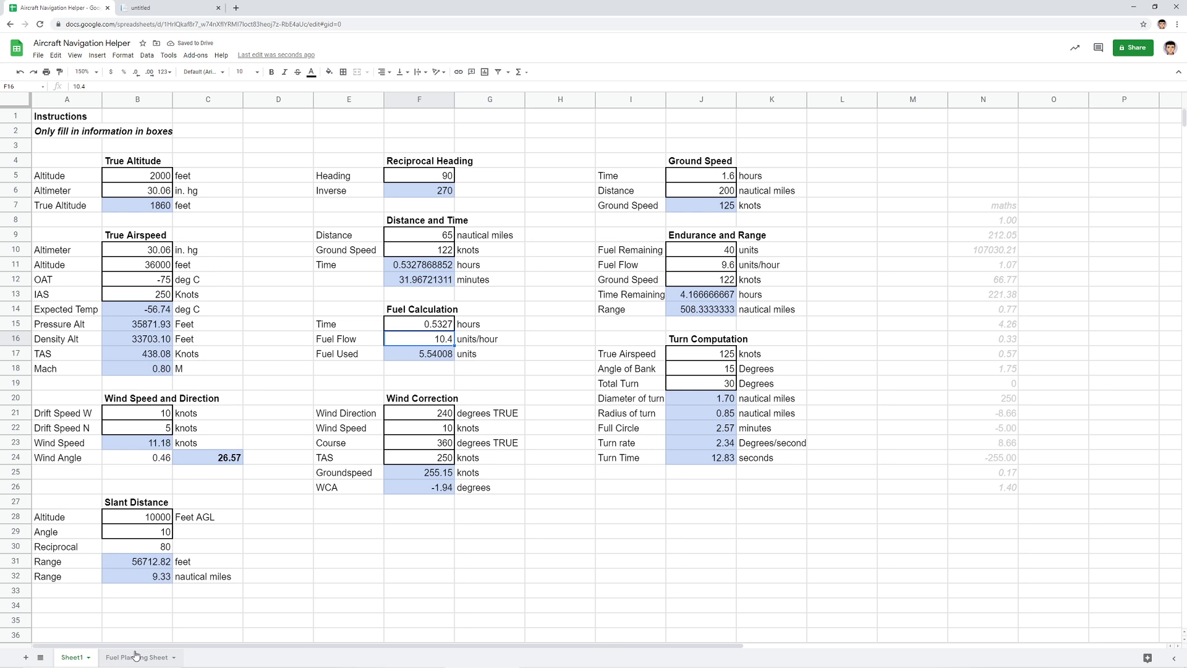
# - Enter 32 as Cruise 2's time in B11 and =B11+B10 in B12, giving 71.5
pyautogui.click(136, 656)
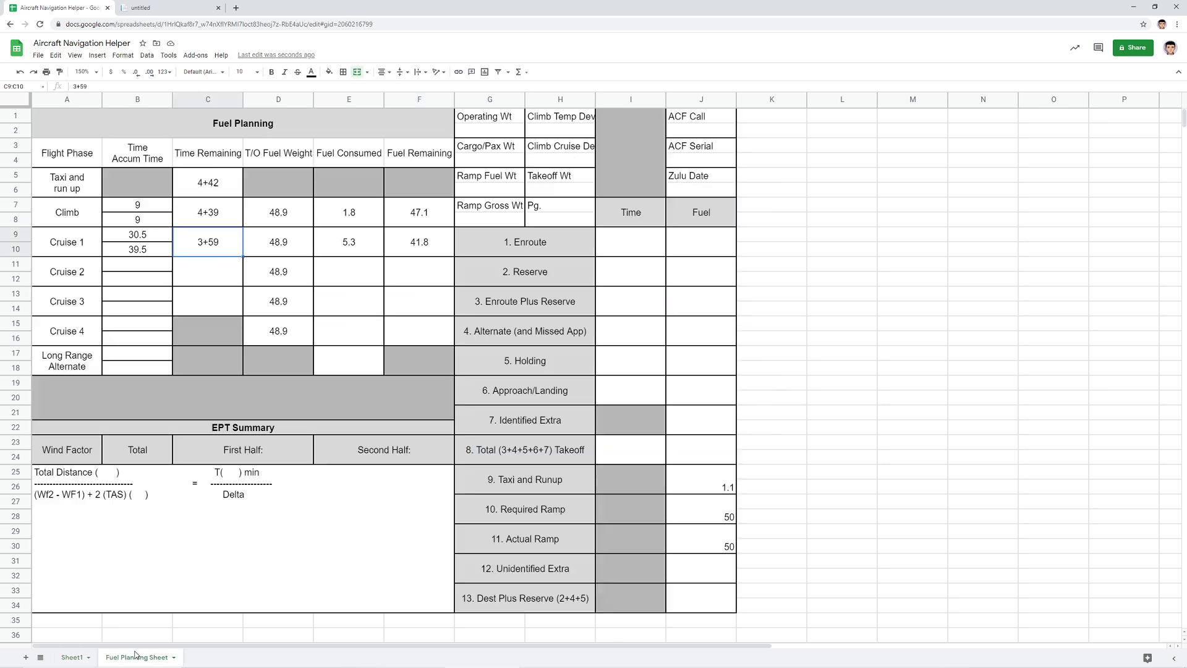
pyautogui.click(141, 266)
pyautogui.write('32')
pyautogui.press('Return')
pyautogui.write('=')
pyautogui.click(141, 266)
pyautogui.write('+')
pyautogui.click(142, 249)
pyautogui.press('Return')
# - Enter 5.3 as Cruise 2 fuel consumed and paste the fuel remaining formula into F11 (36.5)
pyautogui.click(207, 276)
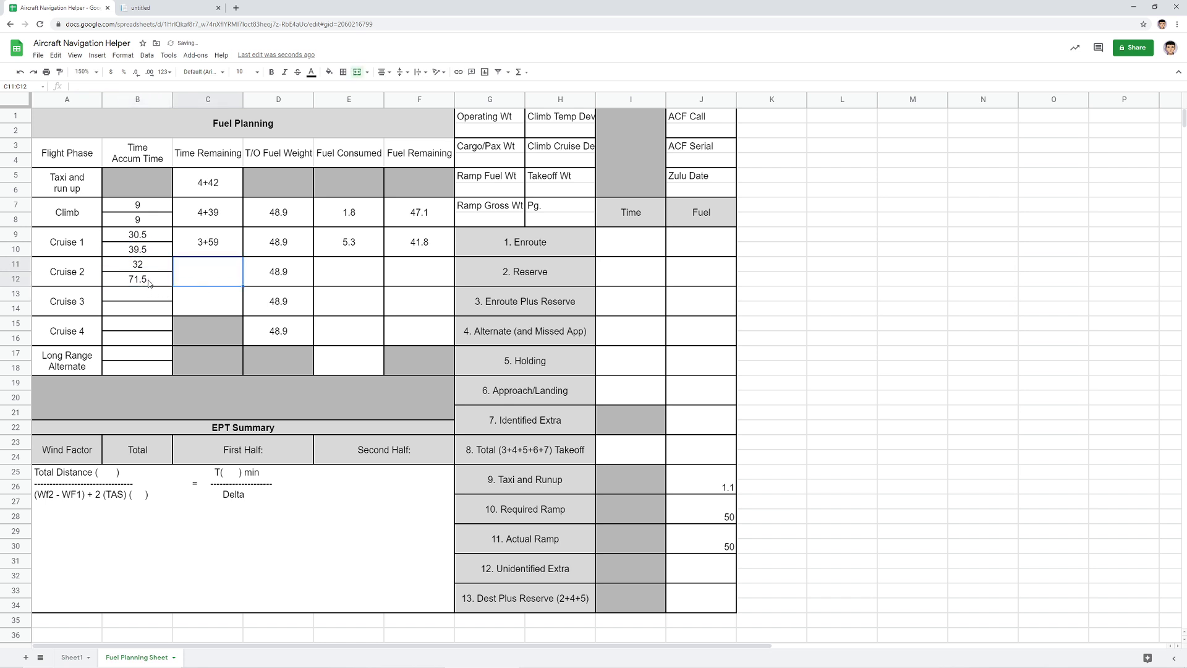
pyautogui.click(365, 279)
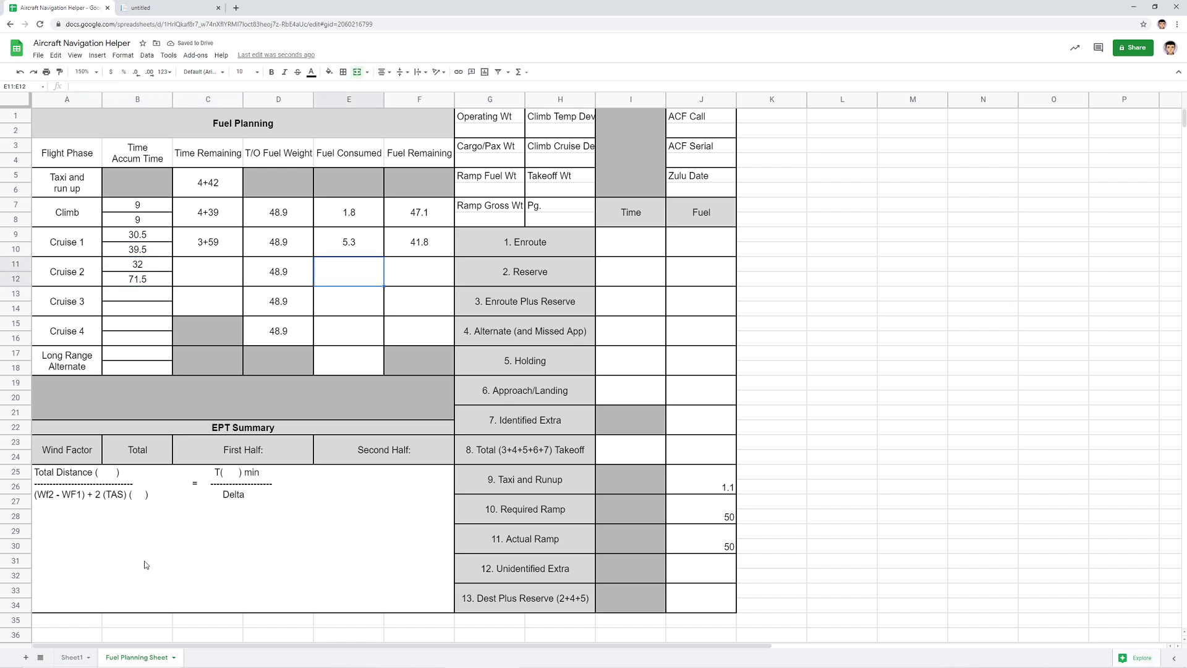
pyautogui.click(74, 657)
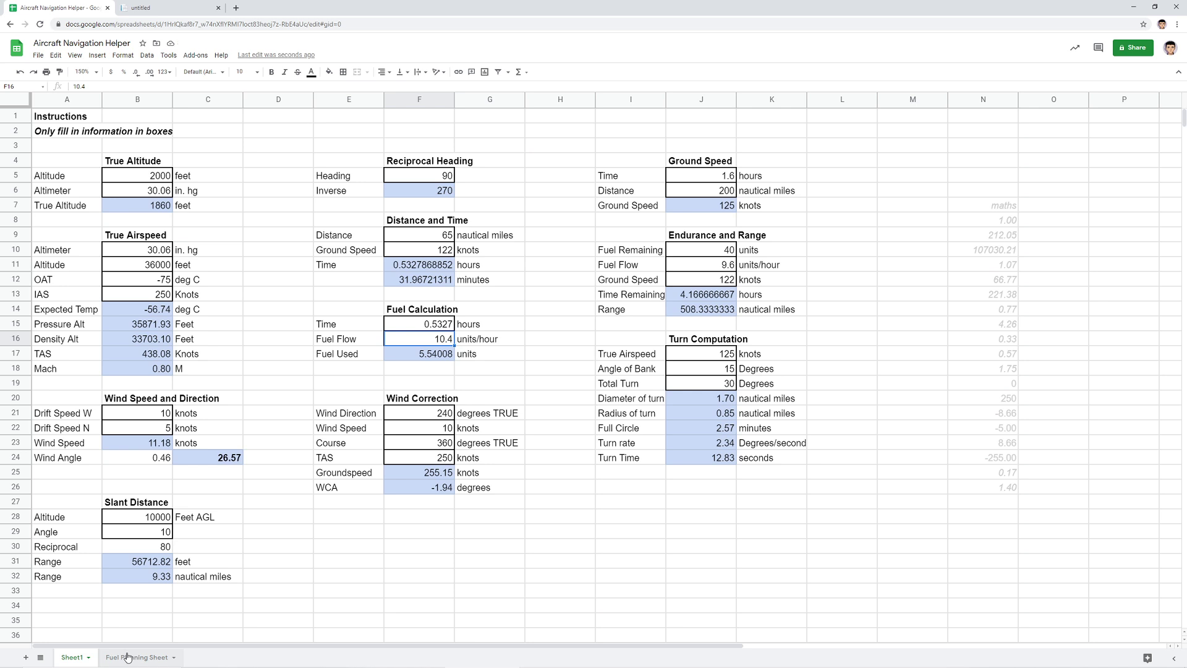
pyautogui.click(127, 657)
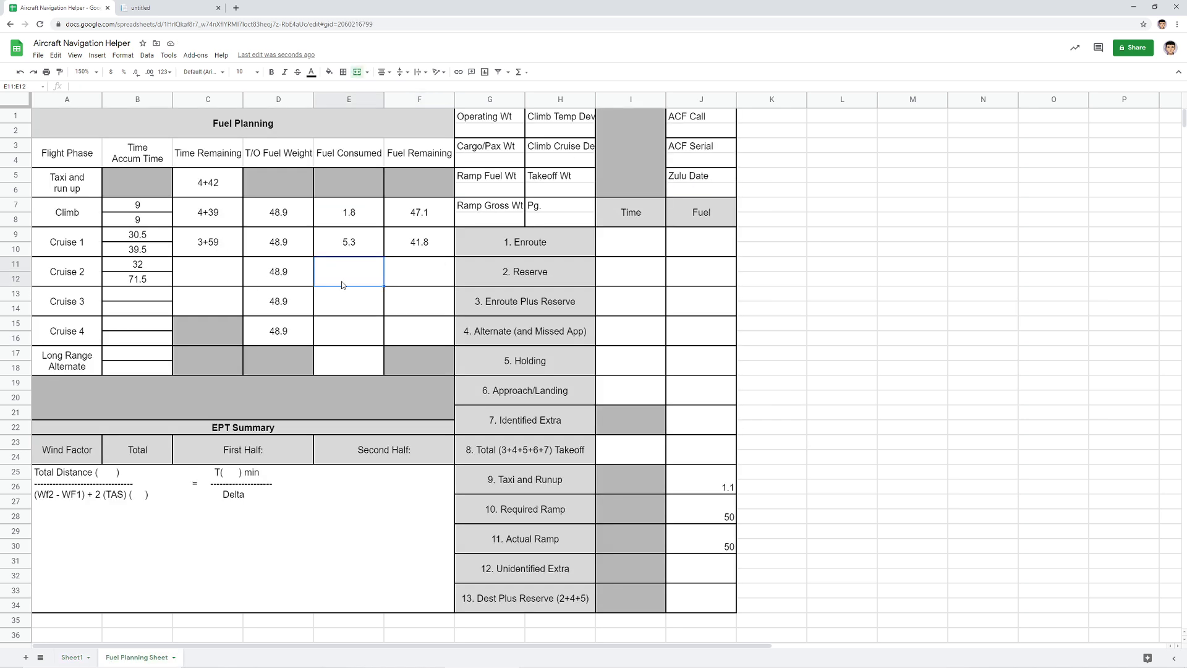
pyautogui.write('5.3')
pyautogui.click(420, 247)
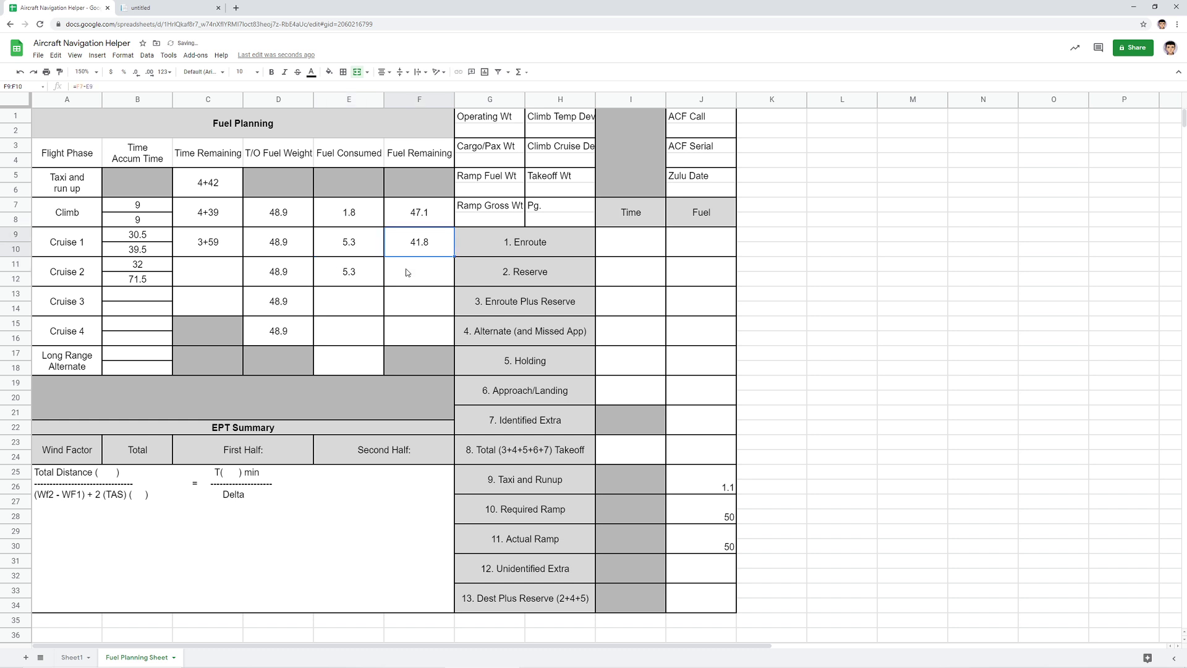
pyautogui.hotkey('ctrl', 'c')
pyautogui.click(414, 270)
pyautogui.hotkey('ctrl', 'v')
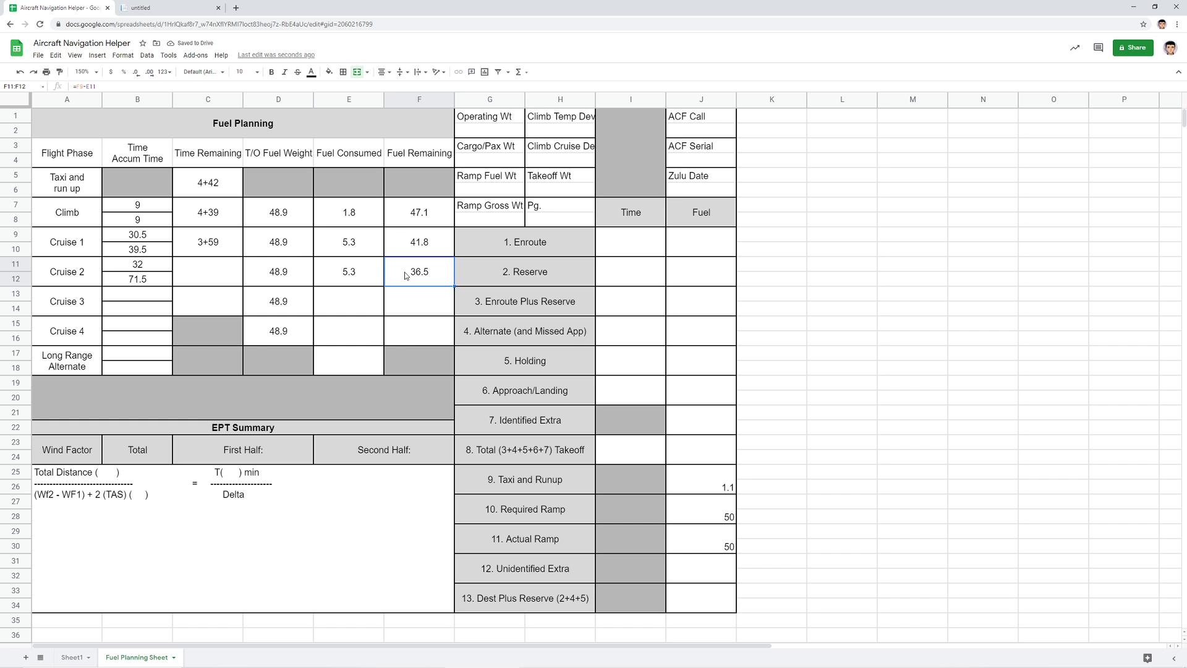
# - Enter 3+27 as Cruise 2 time remaining in C11
pyautogui.click(215, 274)
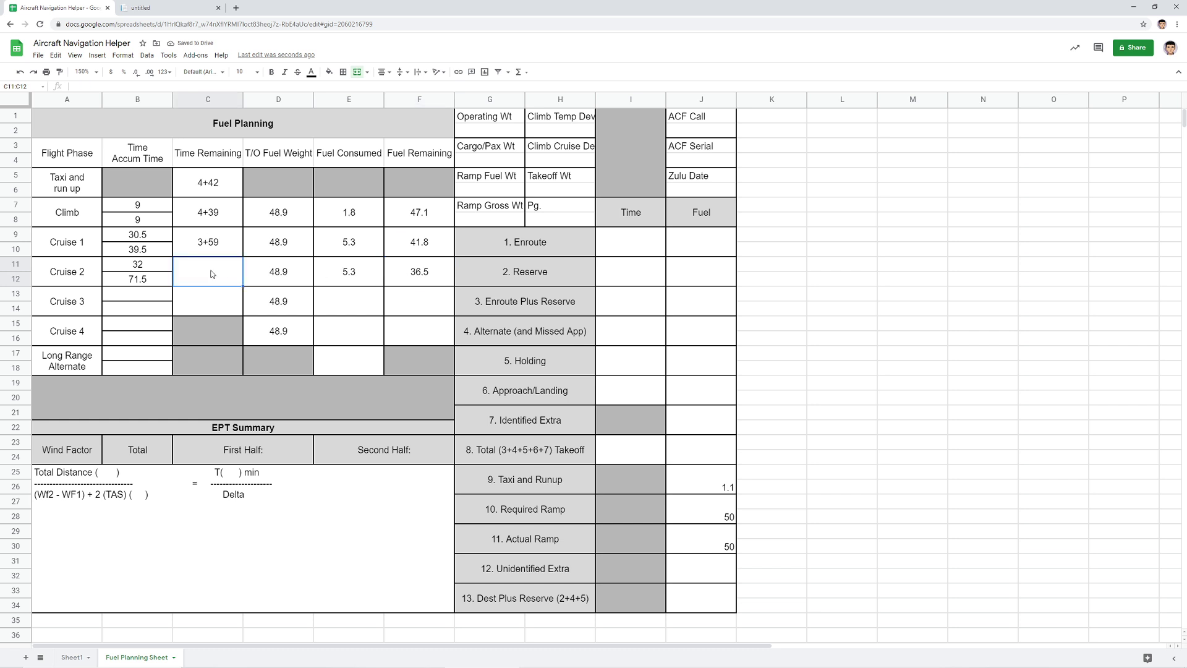
pyautogui.write('=5')
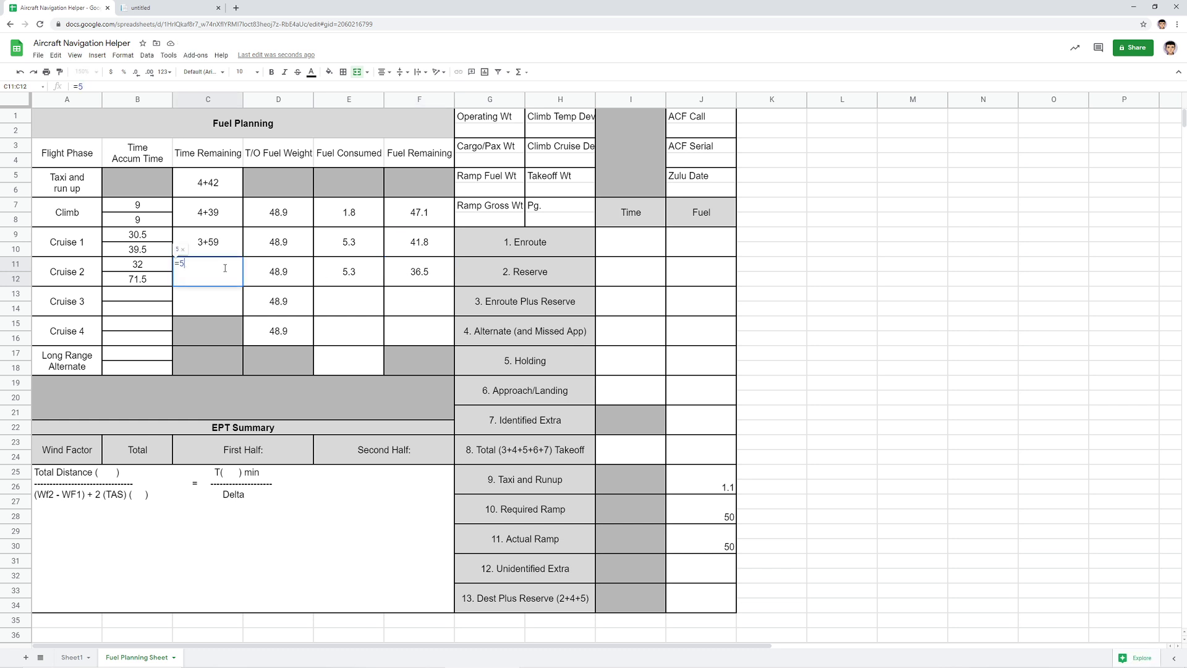
pyautogui.write('9-32')
pyautogui.press('Escape')
pyautogui.write('3+27')
pyautogui.moveTo(464, 665)
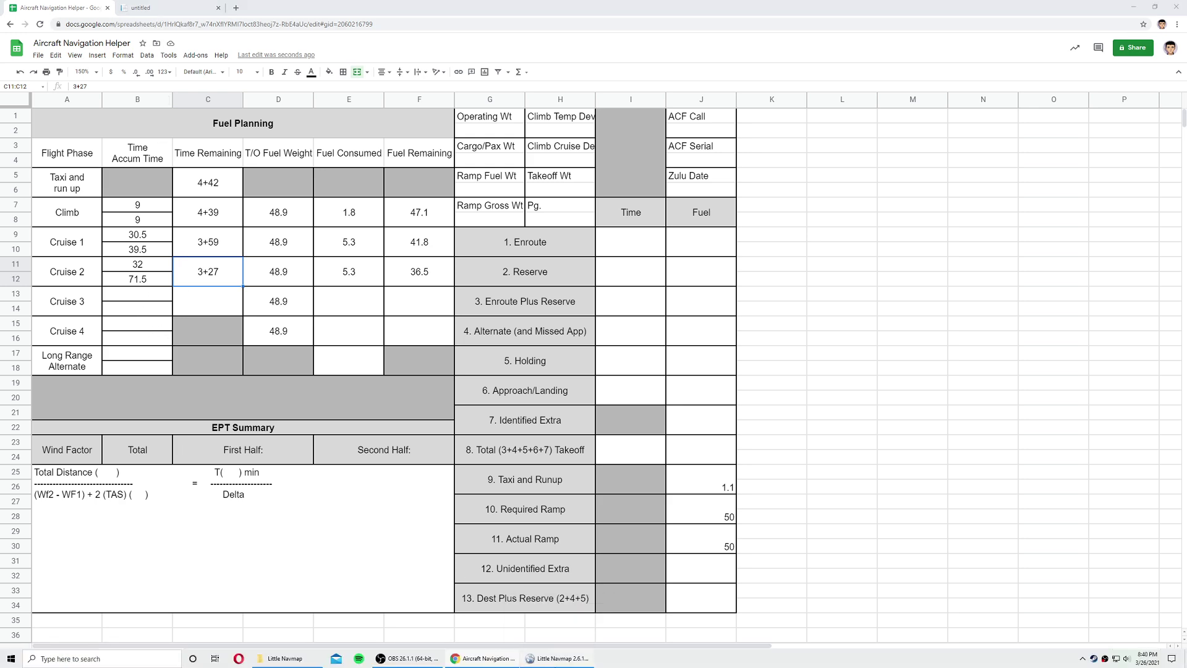
pyautogui.click(560, 665)
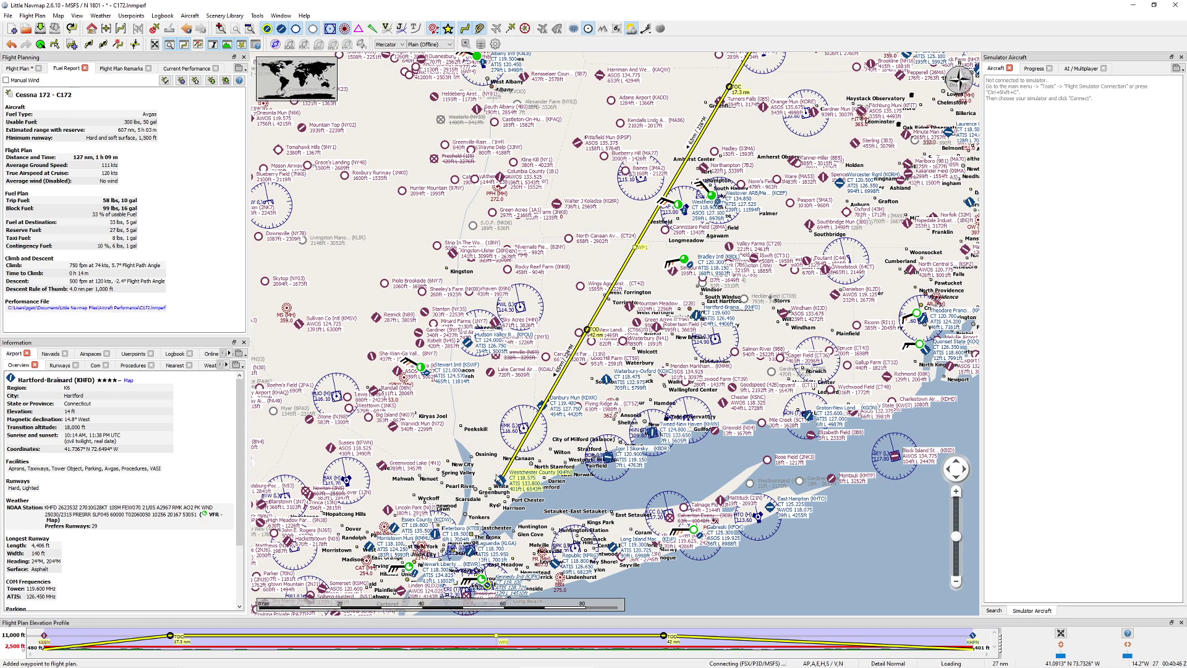
pyautogui.moveTo(501, 484)
pyautogui.moveTo(668, 279); pyautogui.dragTo(659, 343)
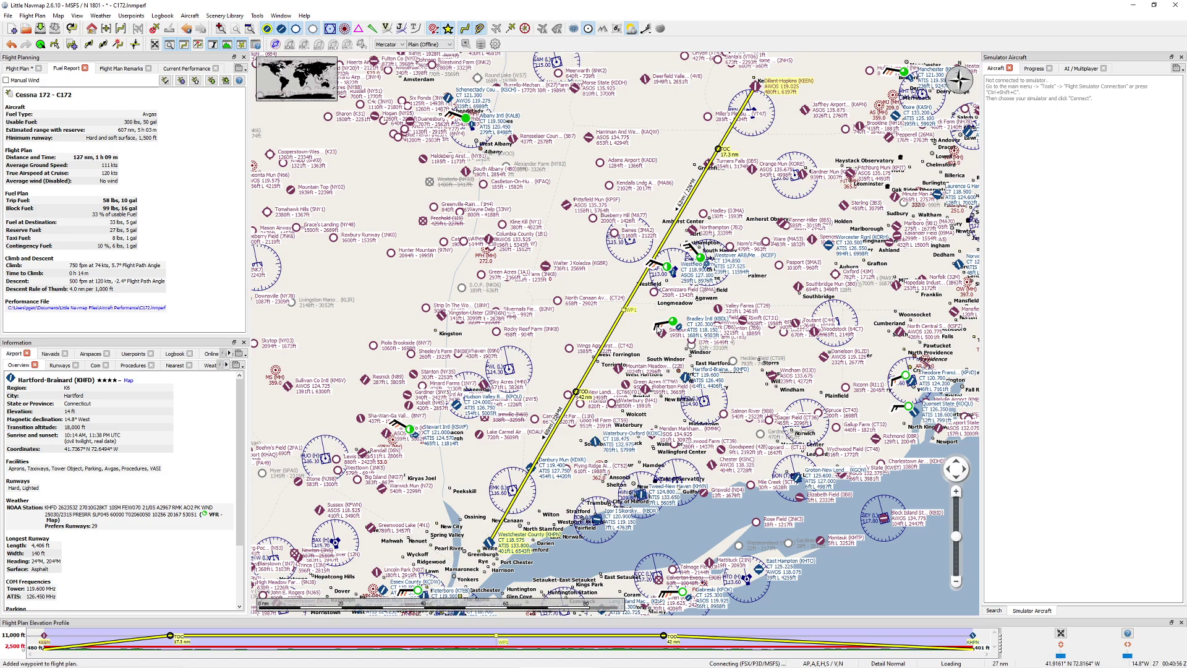
pyautogui.hotkey('alt', 'Tab')
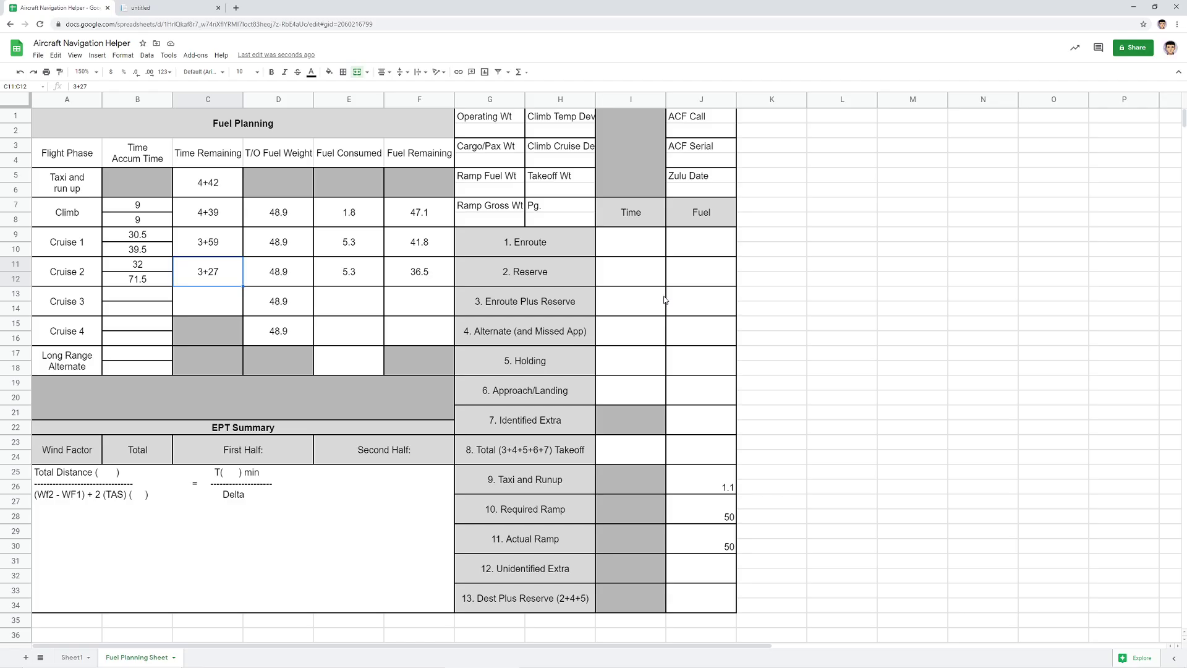
pyautogui.click(413, 295)
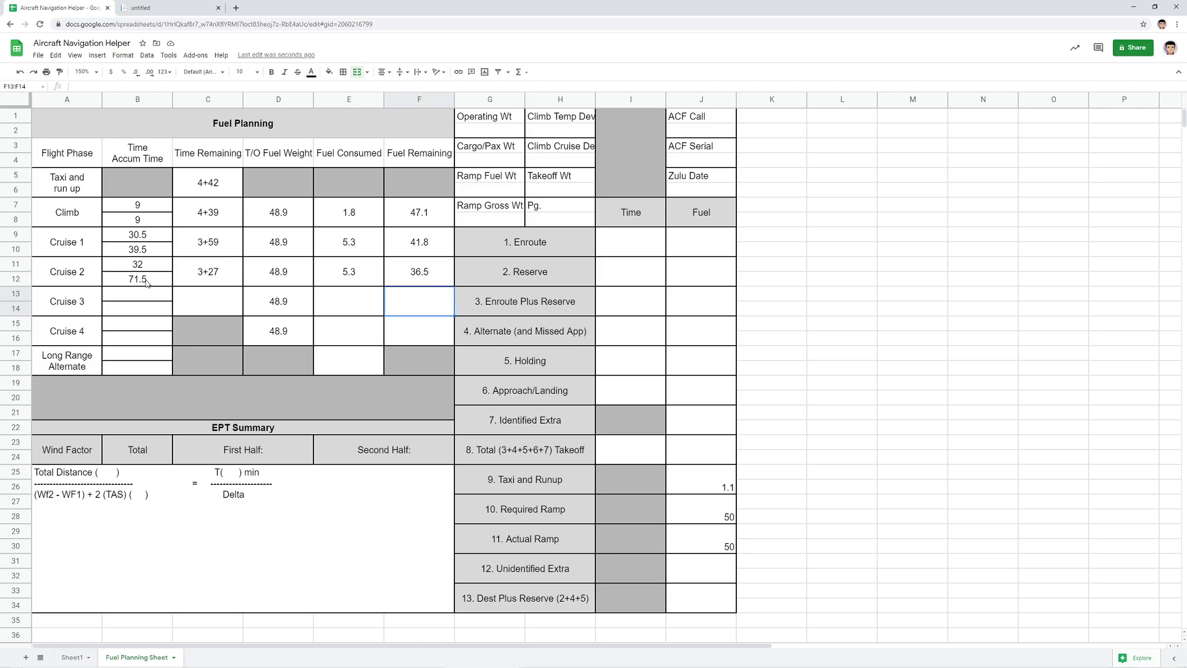
pyautogui.click(149, 307)
pyautogui.click(155, 282)
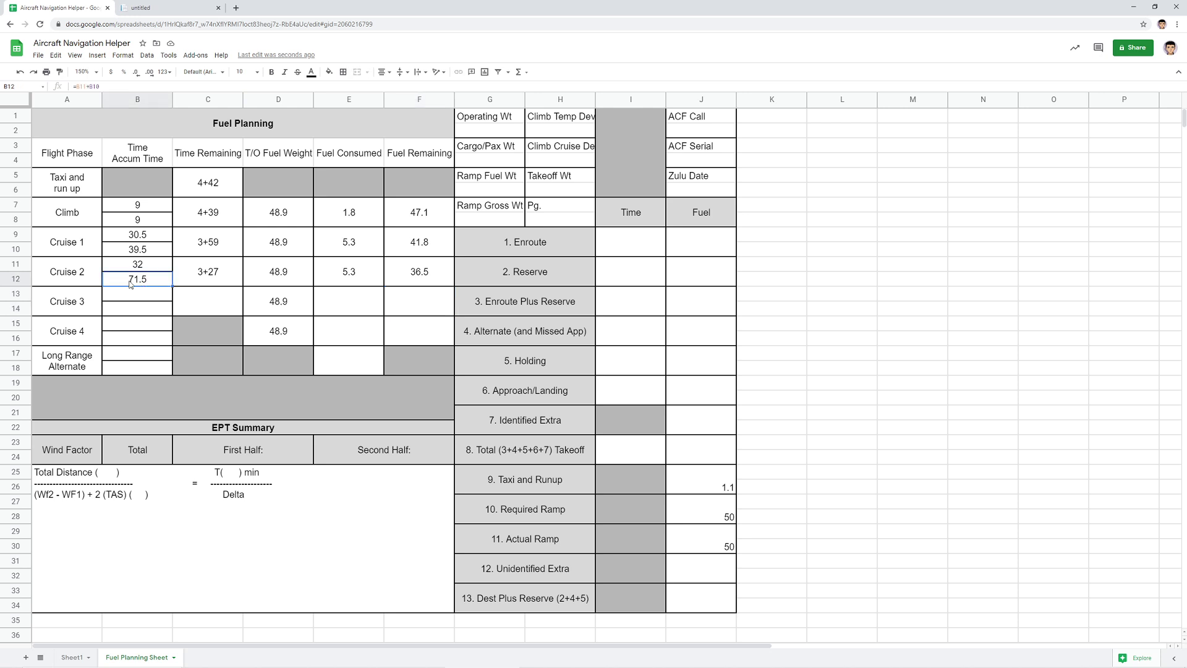
pyautogui.click(218, 288)
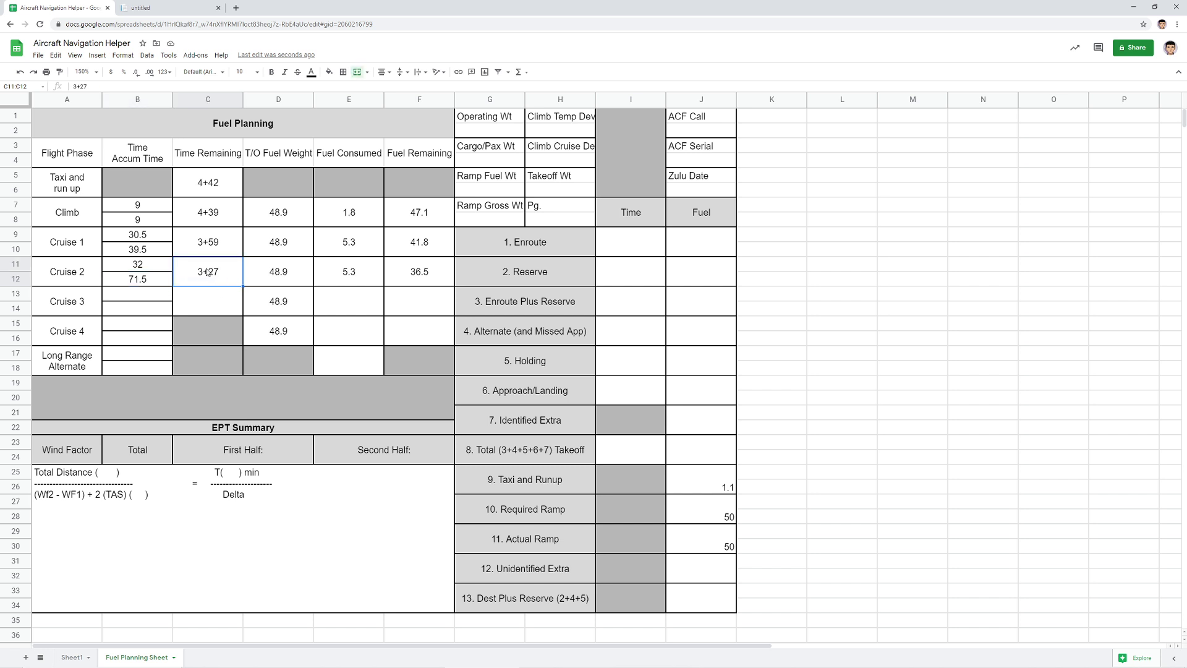
pyautogui.click(369, 272)
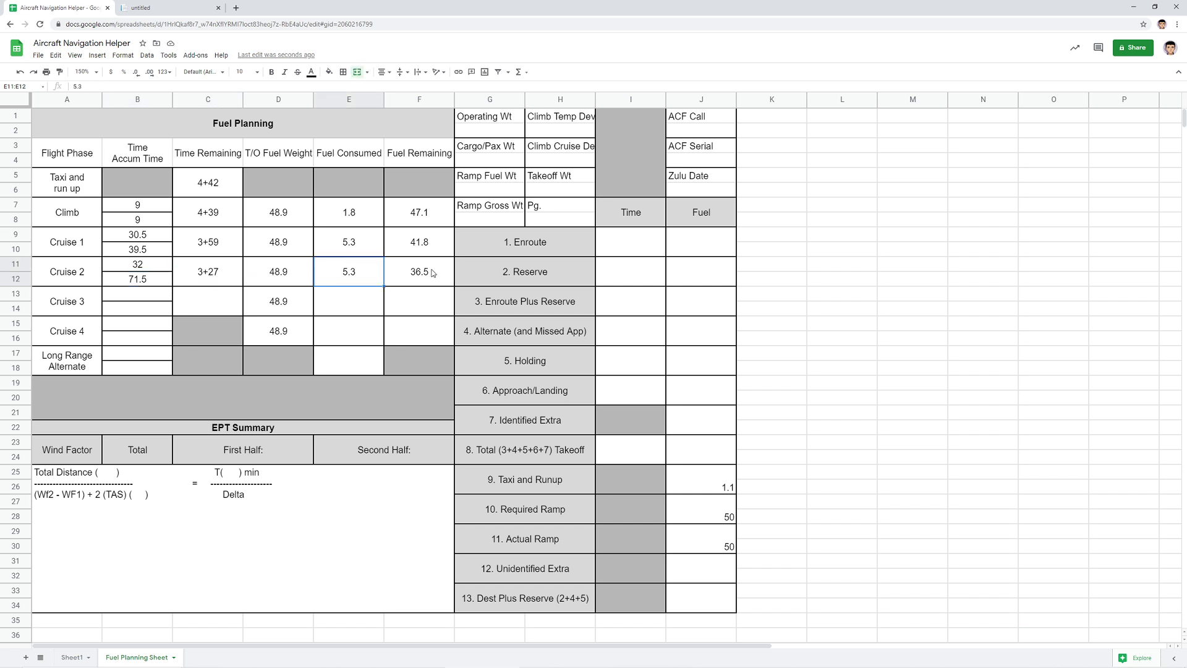
pyautogui.click(434, 275)
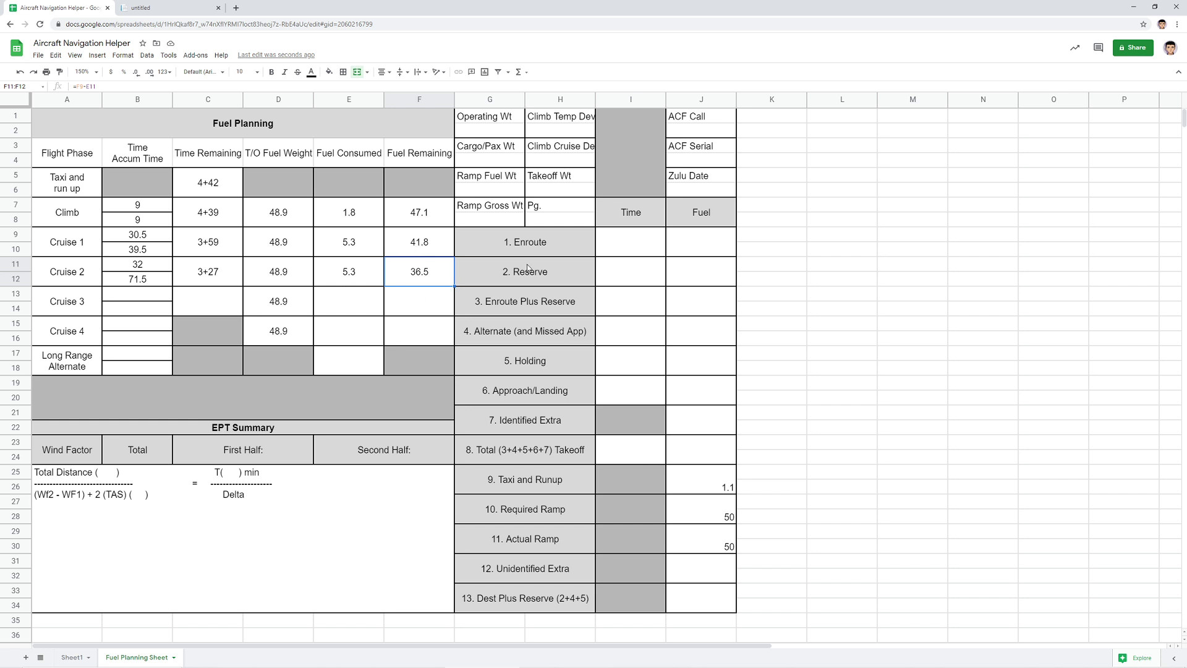
# - Enter =SUM(E9:E11) as the enroute fuel in the Fuel column, giving 10.6
pyautogui.click(616, 262)
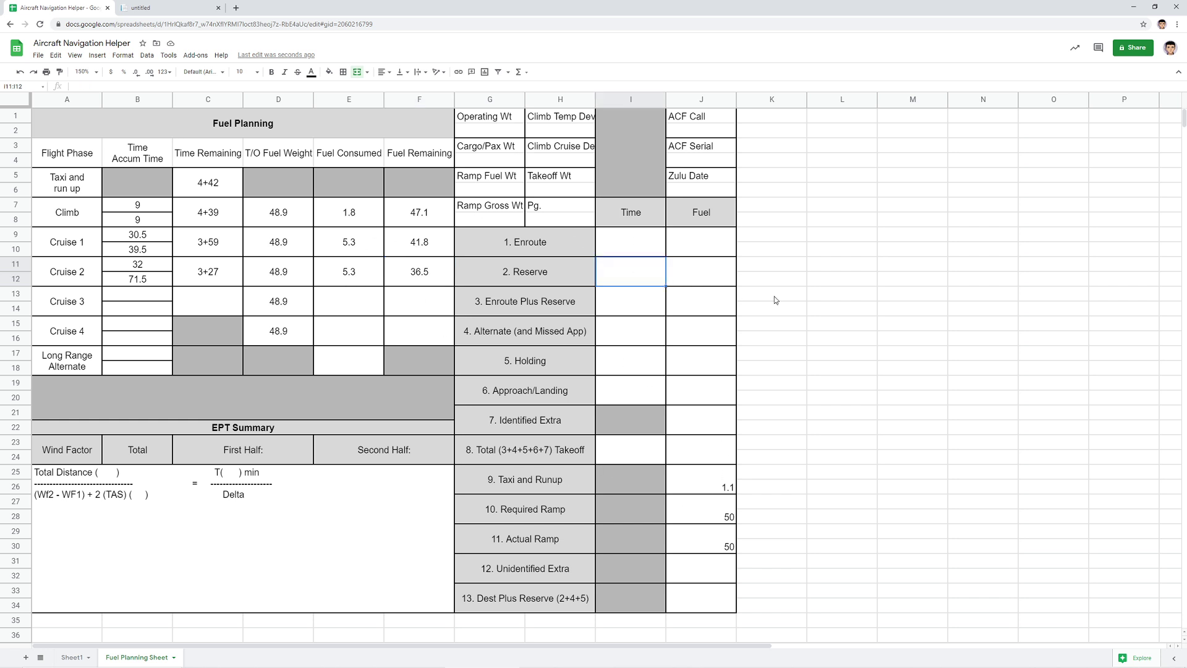
pyautogui.press('Up')
pyautogui.press('Right')
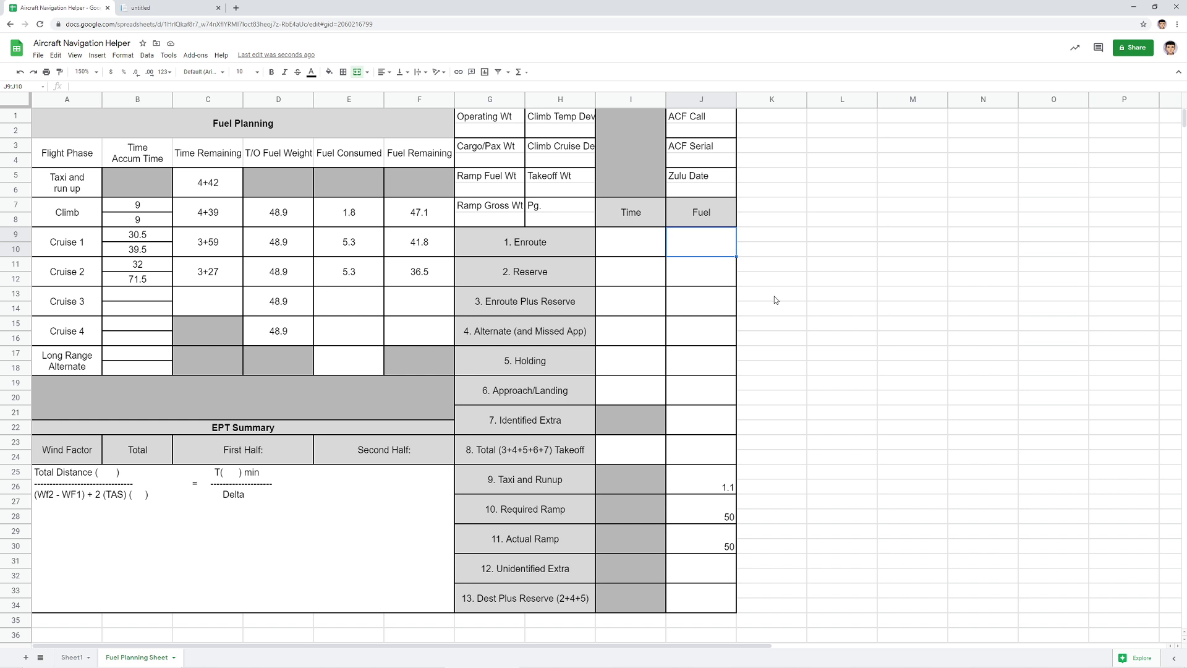
pyautogui.write('=SUM(E9:E11)')
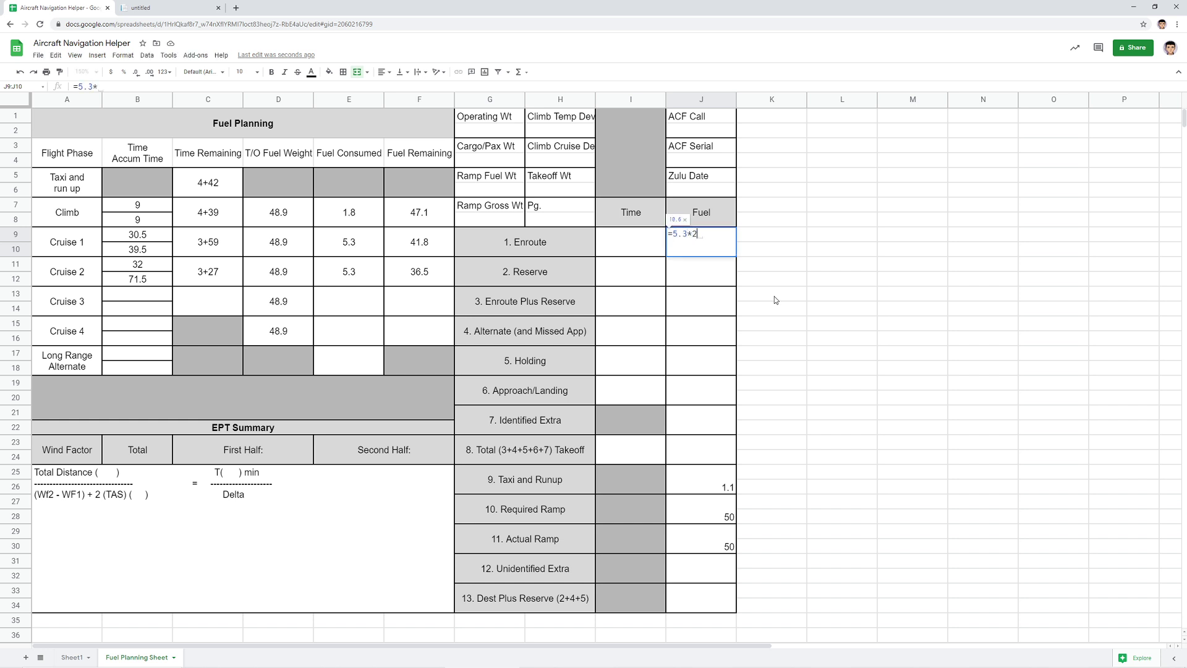
pyautogui.hotkey('shift', 'Return')
# - Enter 36.5 reserve fuel and =J11+J9 for Enroute Plus Reserve (47.1), removing italics
pyautogui.press('Down')
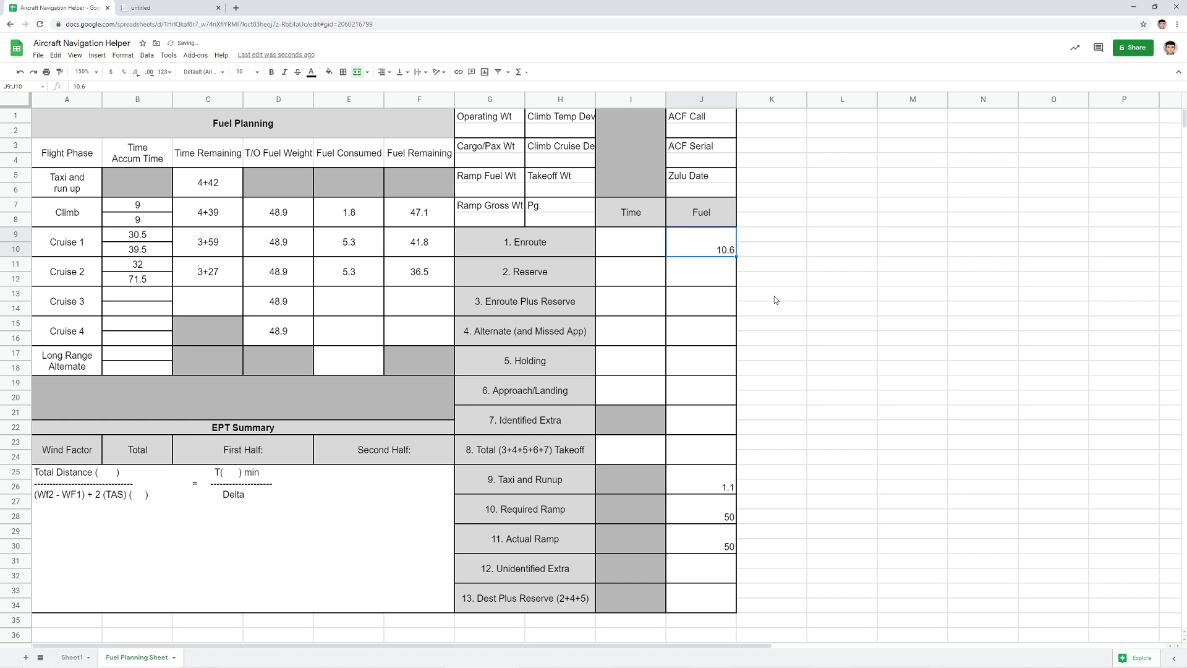
pyautogui.press('Down')
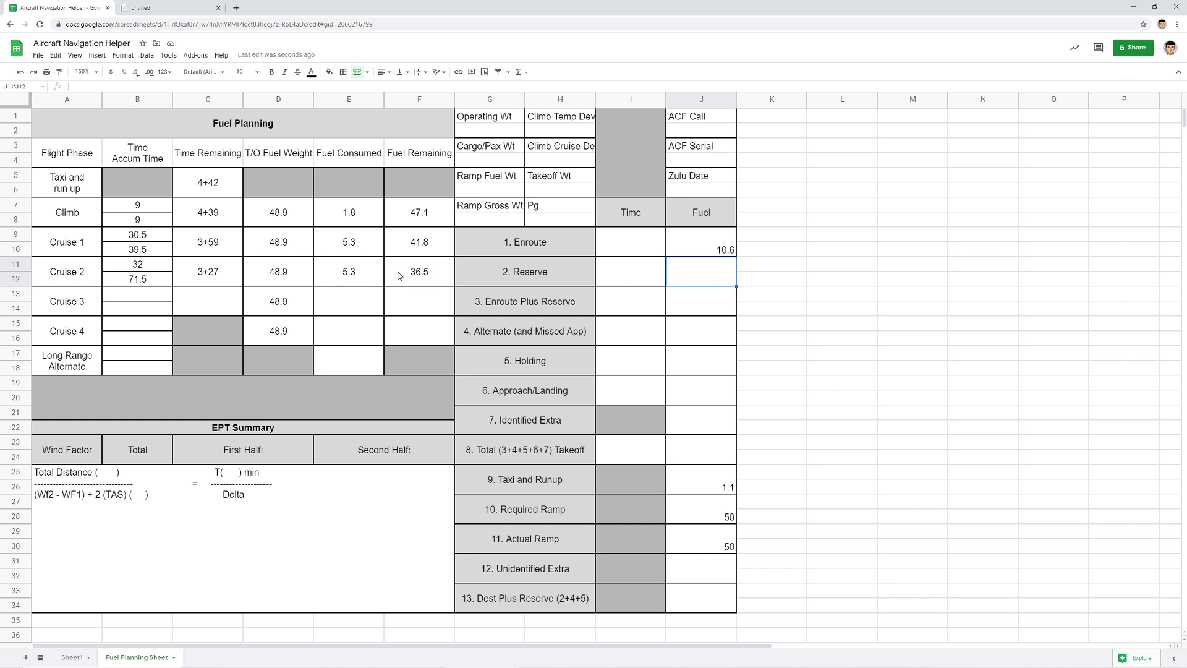
pyautogui.write('36.5')
pyautogui.press('Return')
pyautogui.press('Down')
pyautogui.write('=J11')
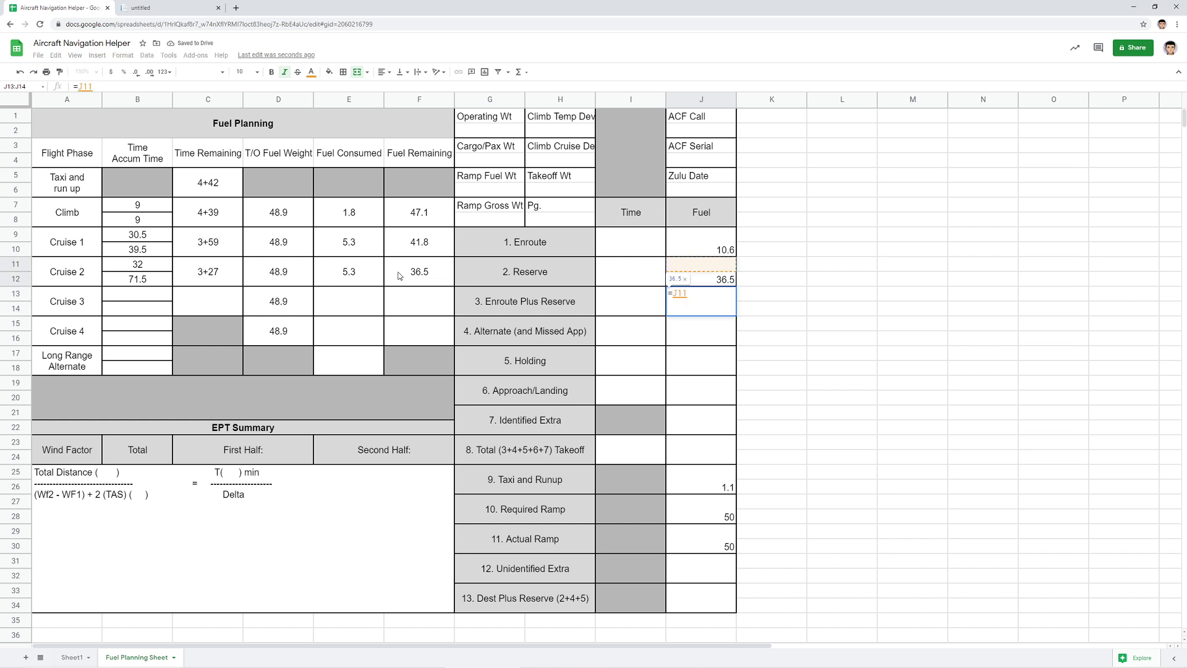
pyautogui.write('+J9')
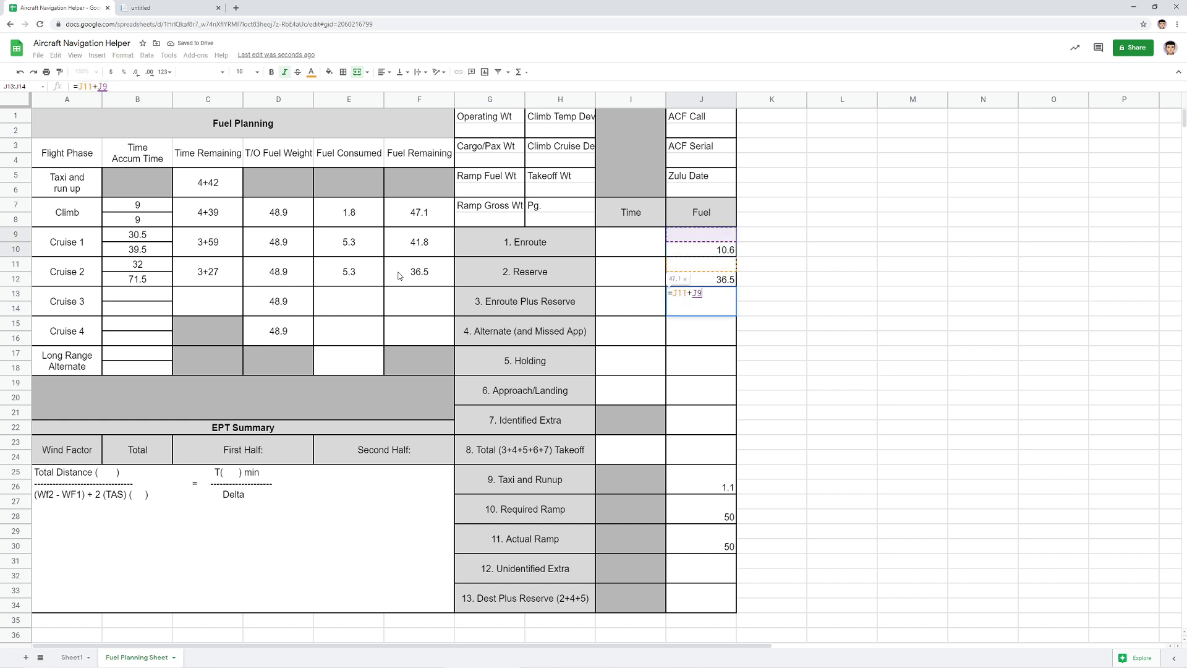
pyautogui.press('Return')
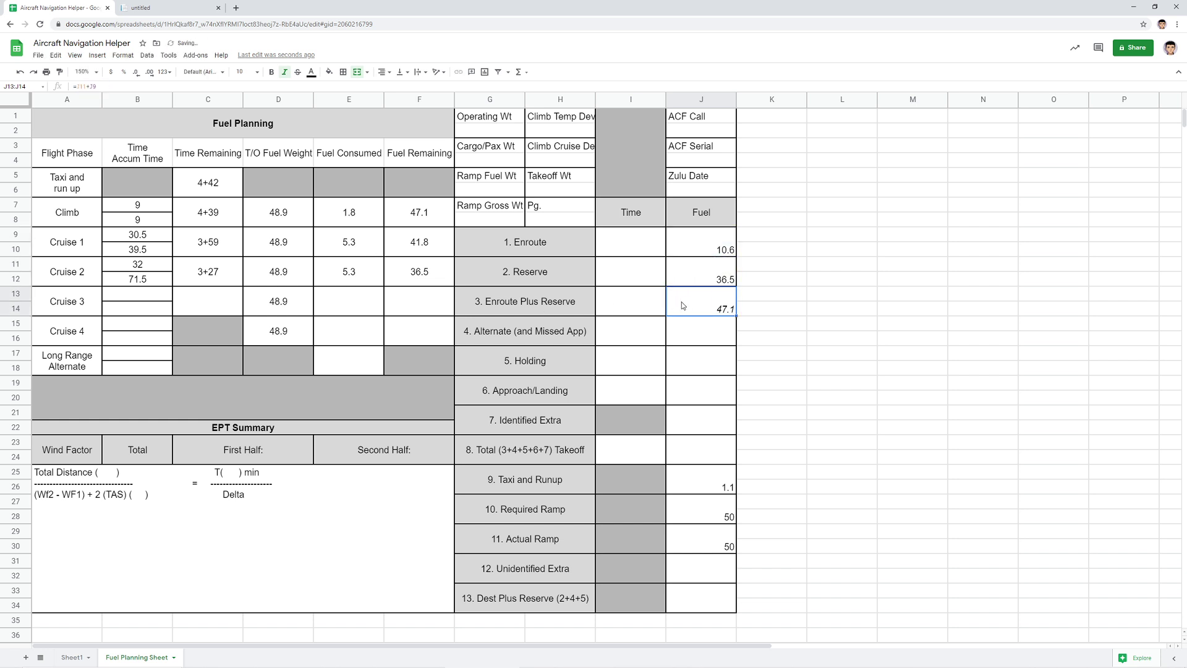
pyautogui.hotkey('ctrl', 'i')
# - Review the alternate, enroute, Enroute Plus Reserve and reserve fuel cells
pyautogui.click(711, 334)
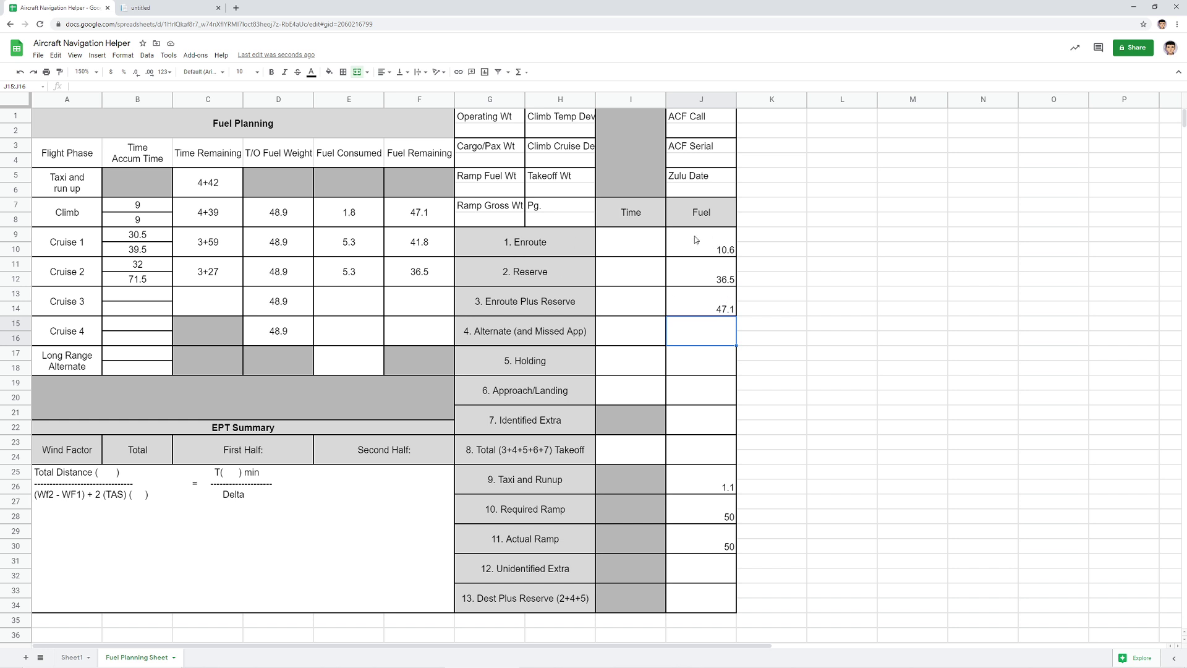
pyautogui.click(710, 248)
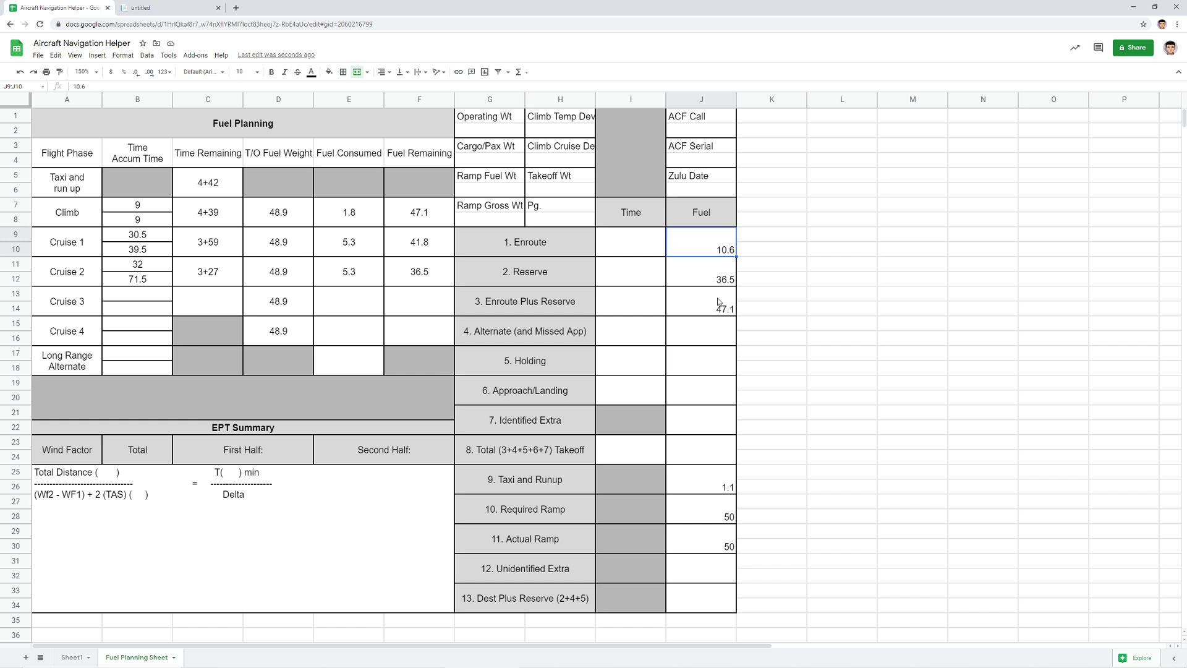
pyautogui.click(725, 316)
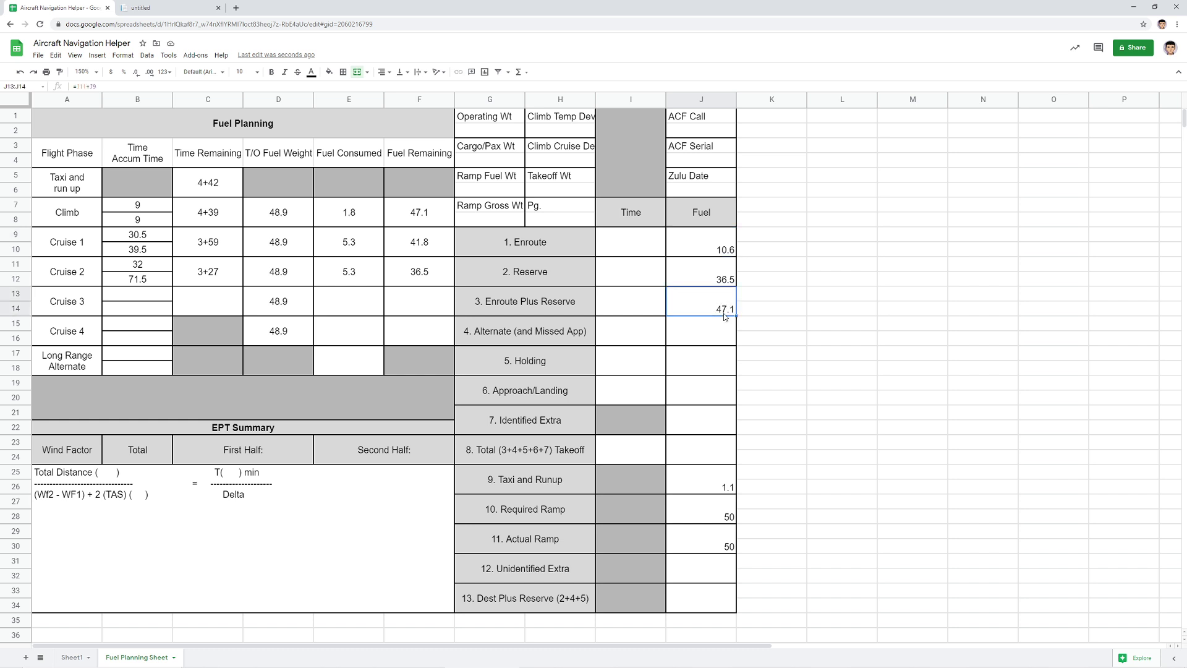
pyautogui.click(726, 282)
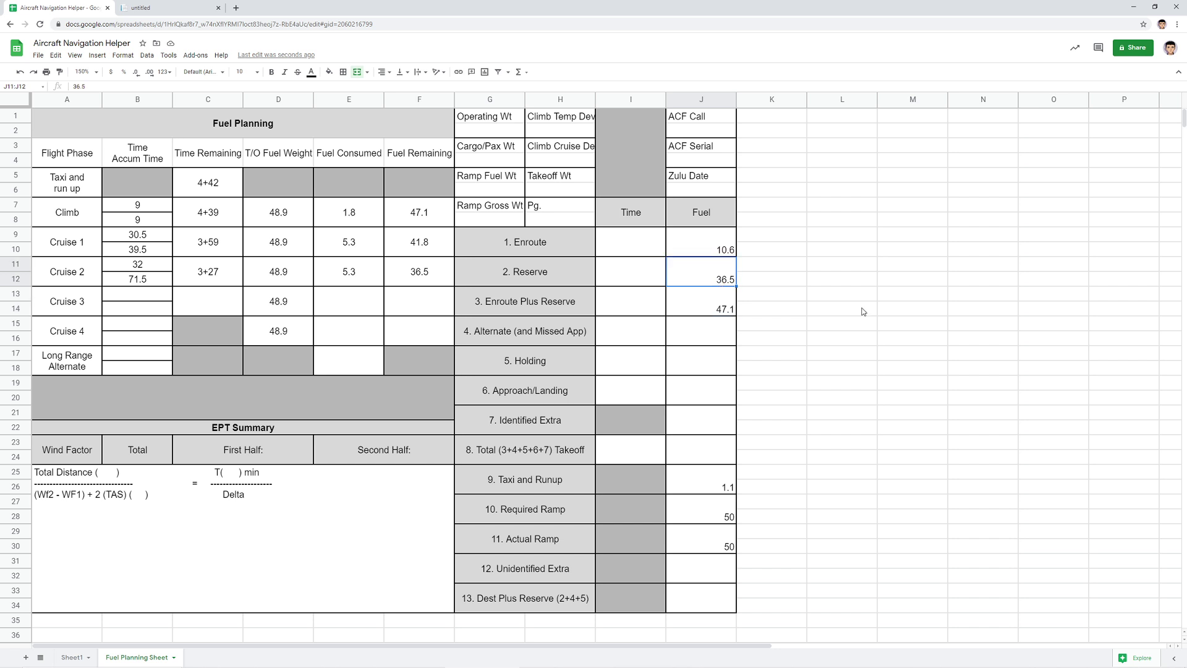
# - Enter reserve fuel 10 and approach/landing fuel 2 in the Fuel column
pyautogui.write('10')
pyautogui.press('Return')
pyautogui.click(719, 339)
pyautogui.click(703, 360)
pyautogui.click(717, 397)
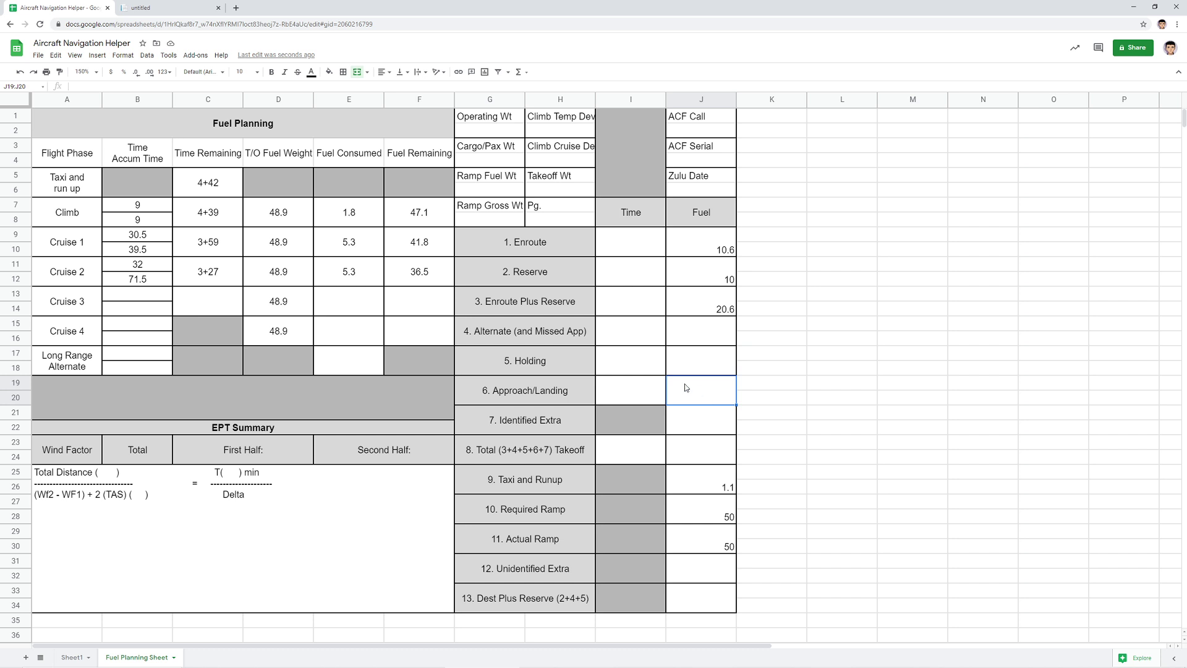
pyautogui.write('1')
pyautogui.write('2')
pyautogui.click(732, 405)
# - Sum J13, J15, J17, J19 and J21 in J23 for a bold 22.6 takeoff total
pyautogui.click(707, 461)
pyautogui.write('=')
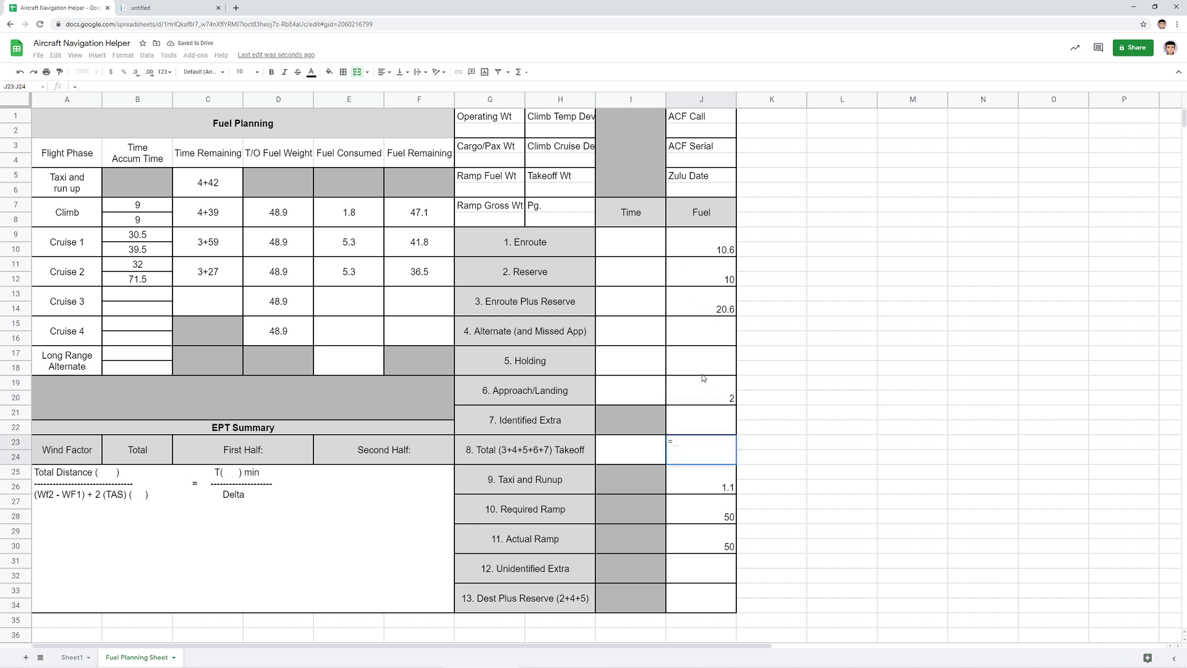
pyautogui.write('(')
pyautogui.click(691, 308)
pyautogui.write('+')
pyautogui.click(696, 328)
pyautogui.write('+')
pyautogui.click(699, 359)
pyautogui.write('+')
pyautogui.click(702, 383)
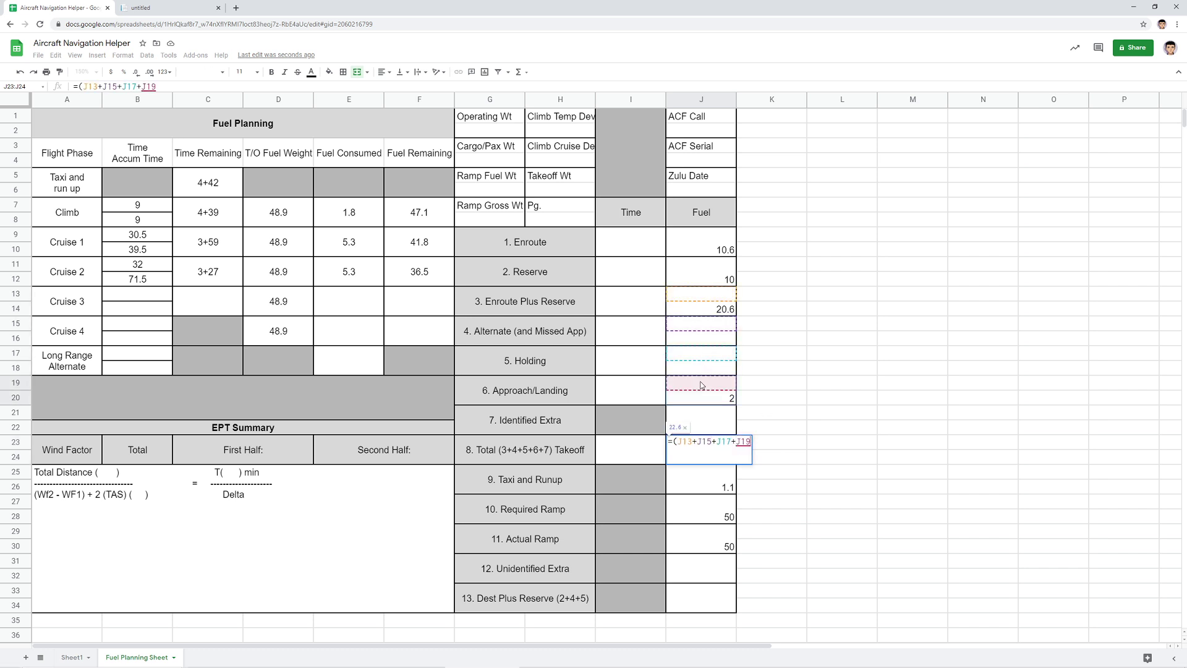
pyautogui.write('+')
pyautogui.click(719, 415)
pyautogui.press('Return')
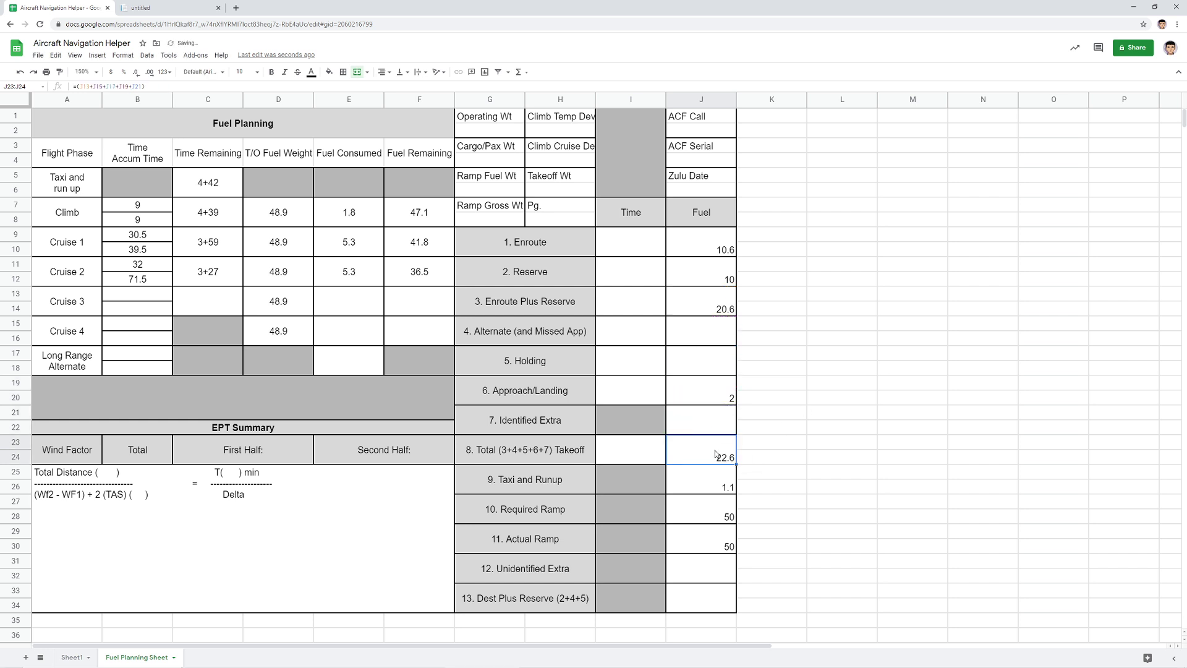
pyautogui.hotkey('ctrl', 'b')
# - Set required ramp J27 to =J23+J25, shown bold as 23.7
pyautogui.scroll(-1, 775, 443)
pyautogui.scroll(1, 776, 443)
pyautogui.click(708, 482)
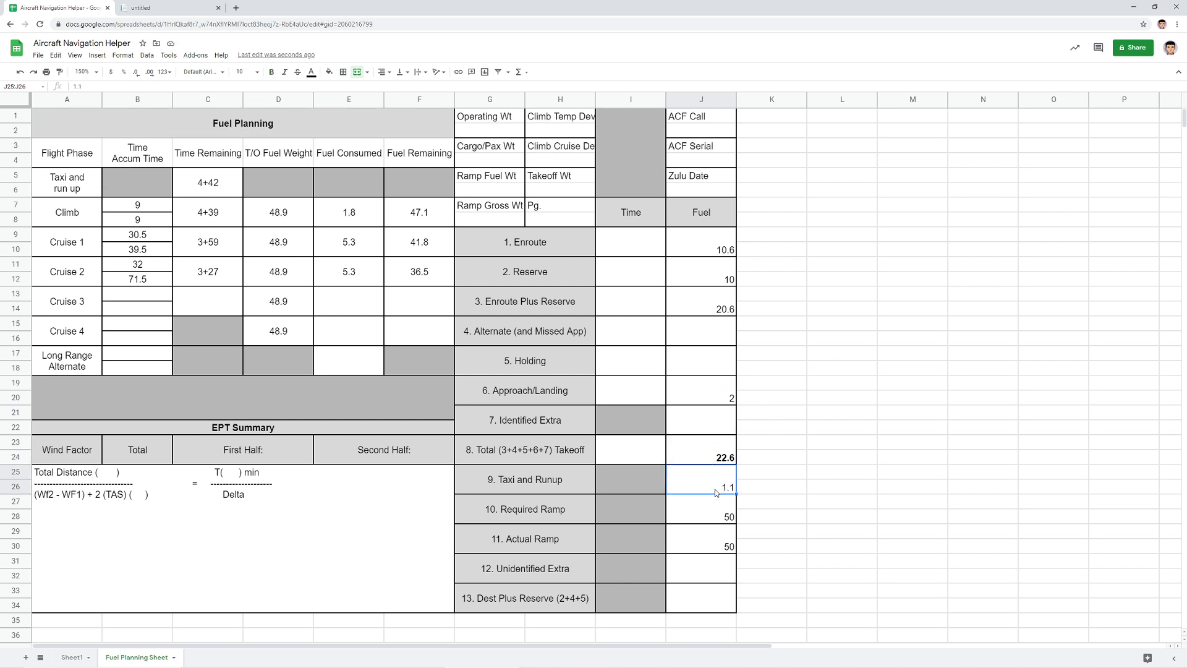
pyautogui.click(722, 518)
pyautogui.write('=J23+J25')
pyautogui.hotkey('ctrl', 'Return')
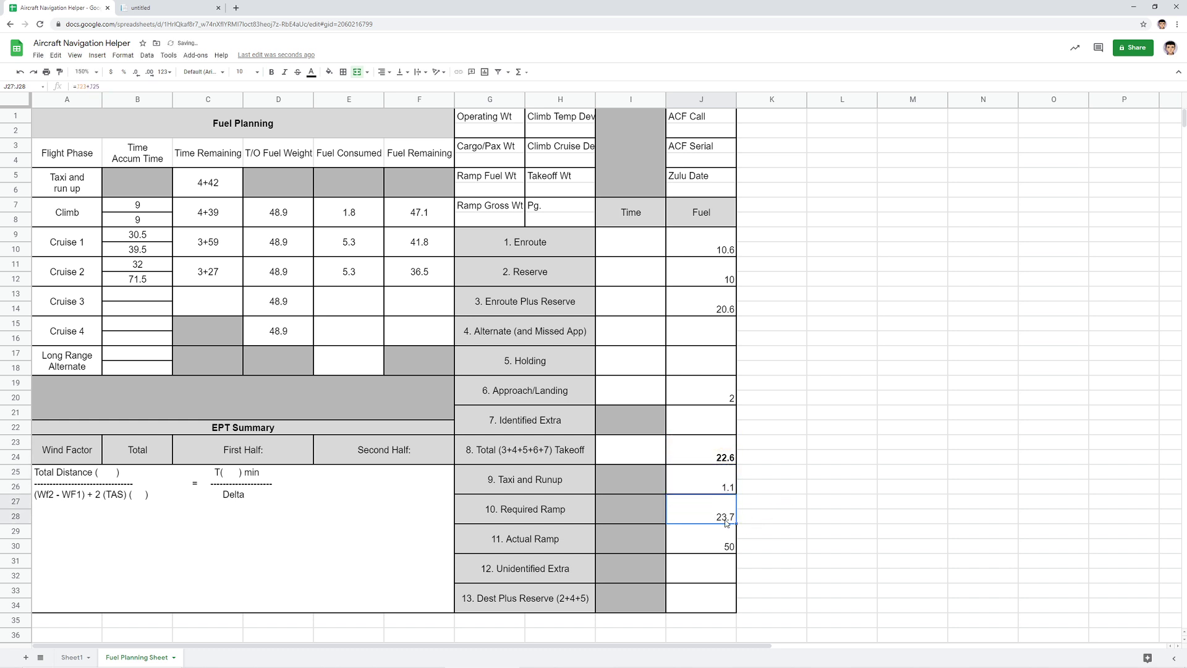
pyautogui.hotkey('ctrl', 'b')
pyautogui.press('Up')
pyautogui.press('Up')
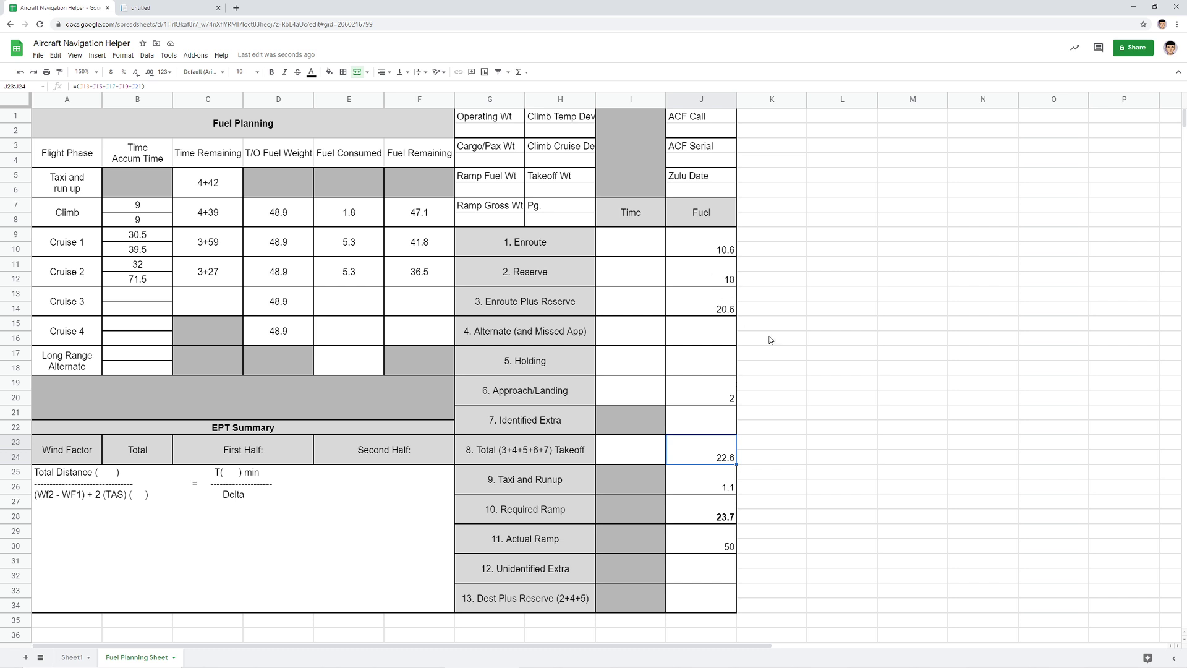
# - Replace the holding fuel in J17 with =8/60*8, giving 1
pyautogui.click(711, 359)
pyautogui.write('8')
pyautogui.press('Return')
pyautogui.press('Up')
pyautogui.press('Up')
pyautogui.press('Down')
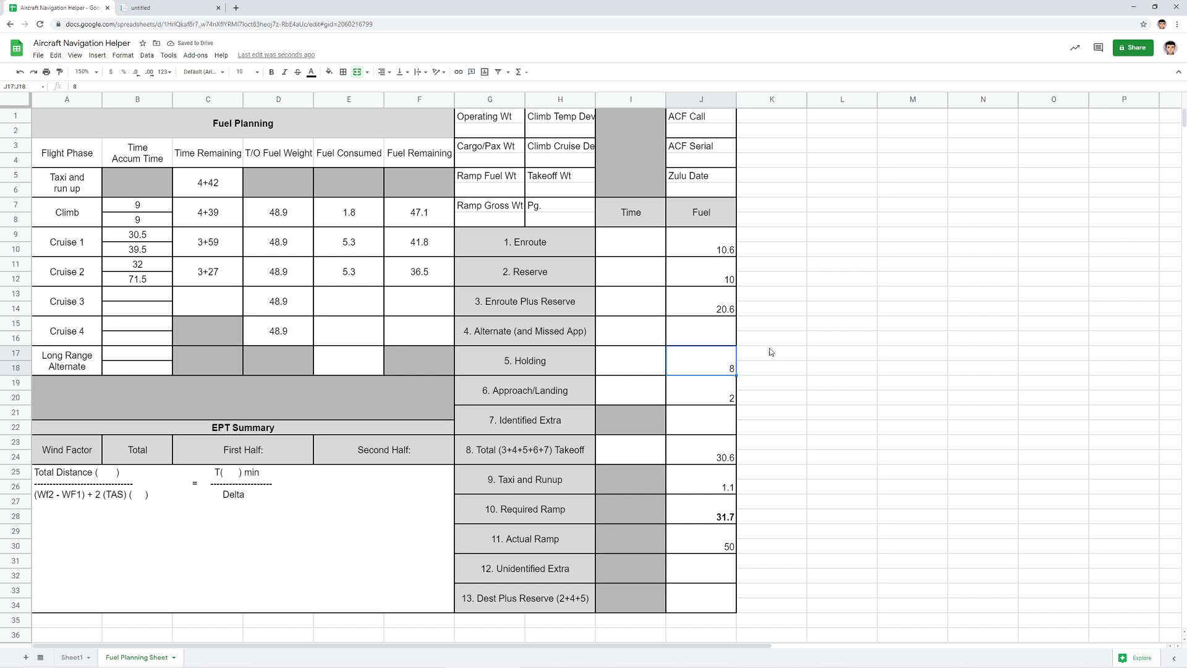
pyautogui.write('=8/60*8')
pyautogui.press('Return')
pyautogui.press('Right')
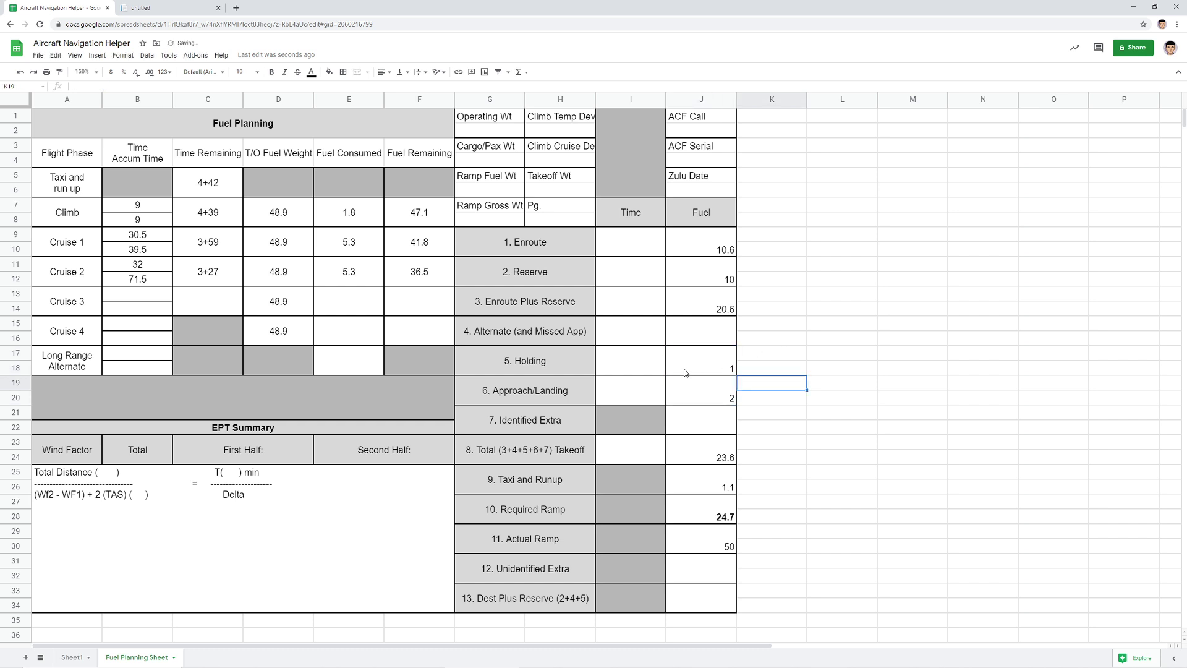
# - Check the 24.7 required ramp and actual ramp cells, then switch to Little Navmap
pyautogui.click(711, 368)
pyautogui.click(725, 524)
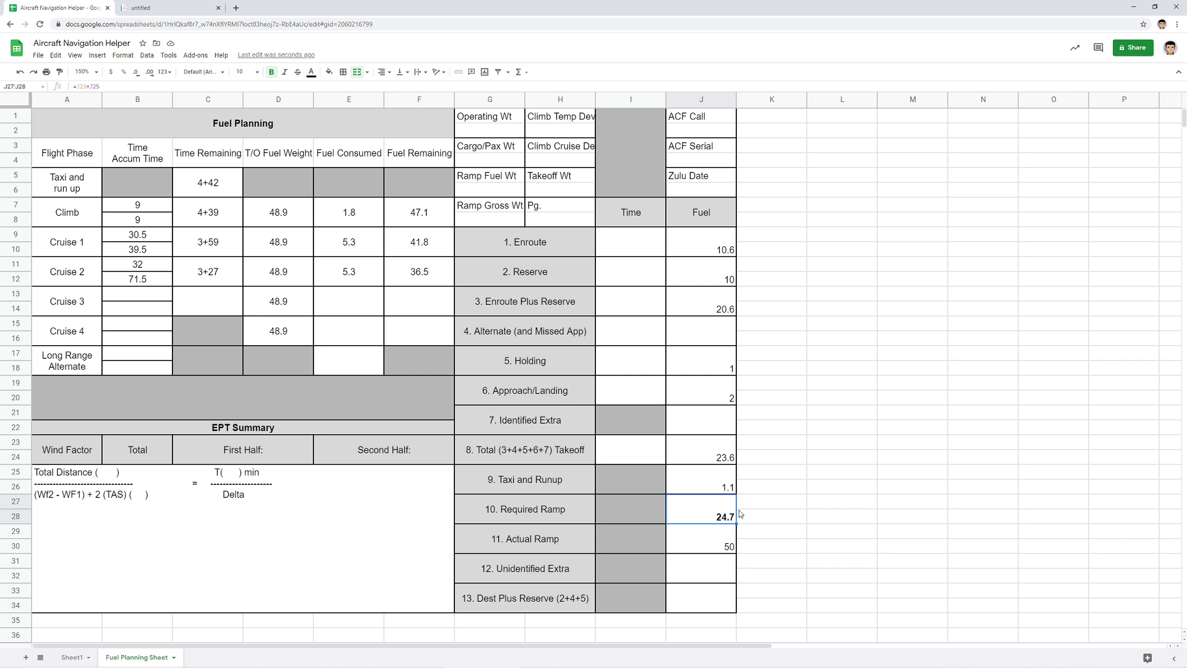
pyautogui.click(712, 546)
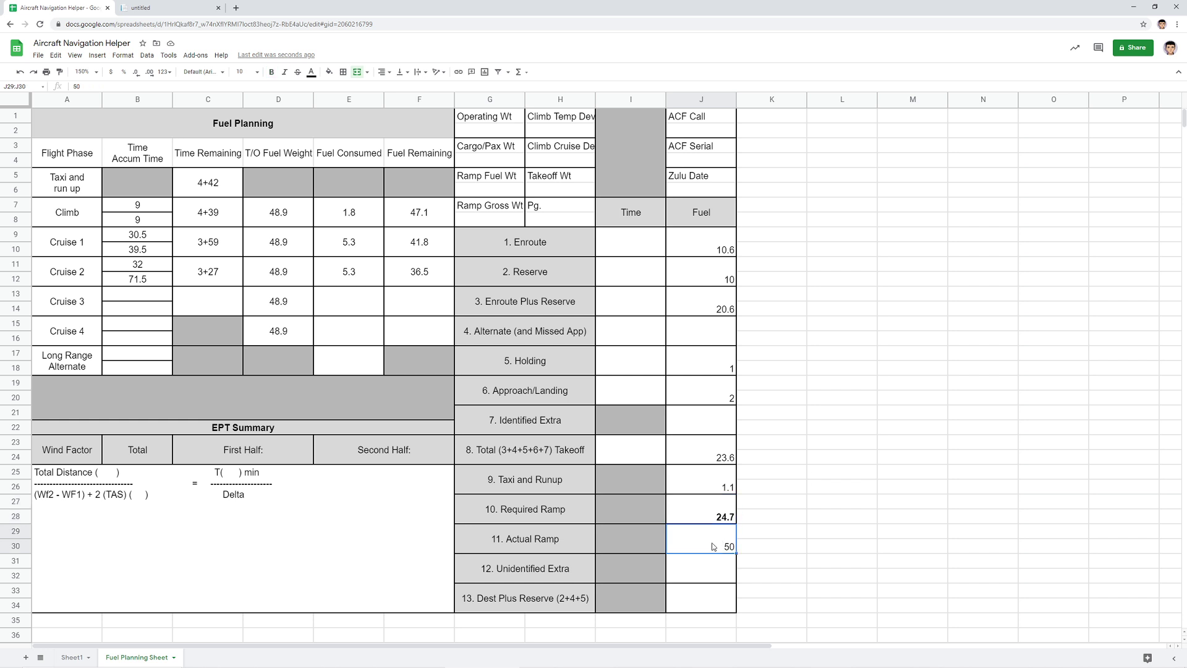
pyautogui.hotkey('alt', 'Tab')
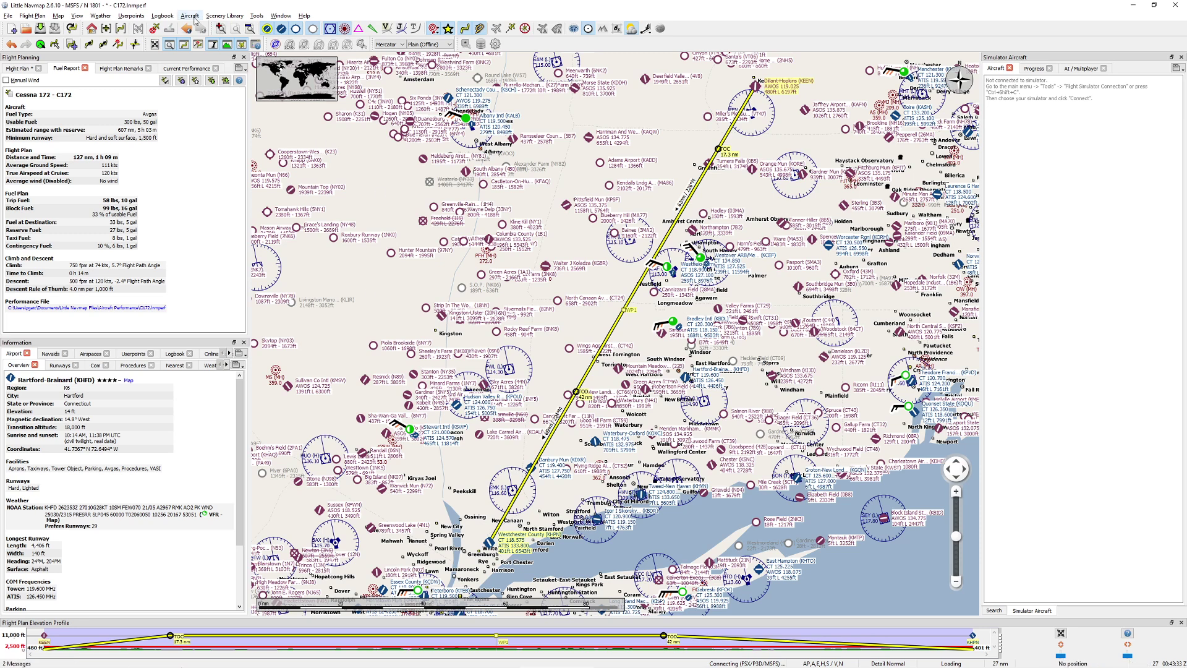
# - Reload C172.lnmperf from Recent Performance Files and review the fuel report's flight plan rows
pyautogui.click(194, 18)
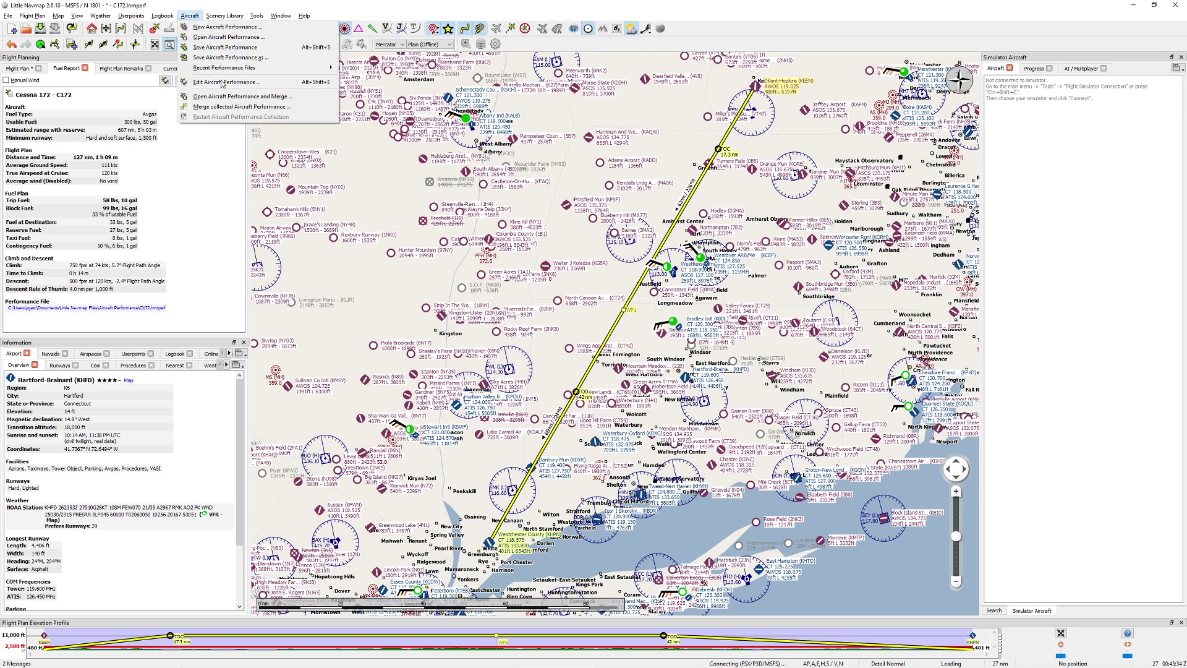
pyautogui.moveTo(262, 70)
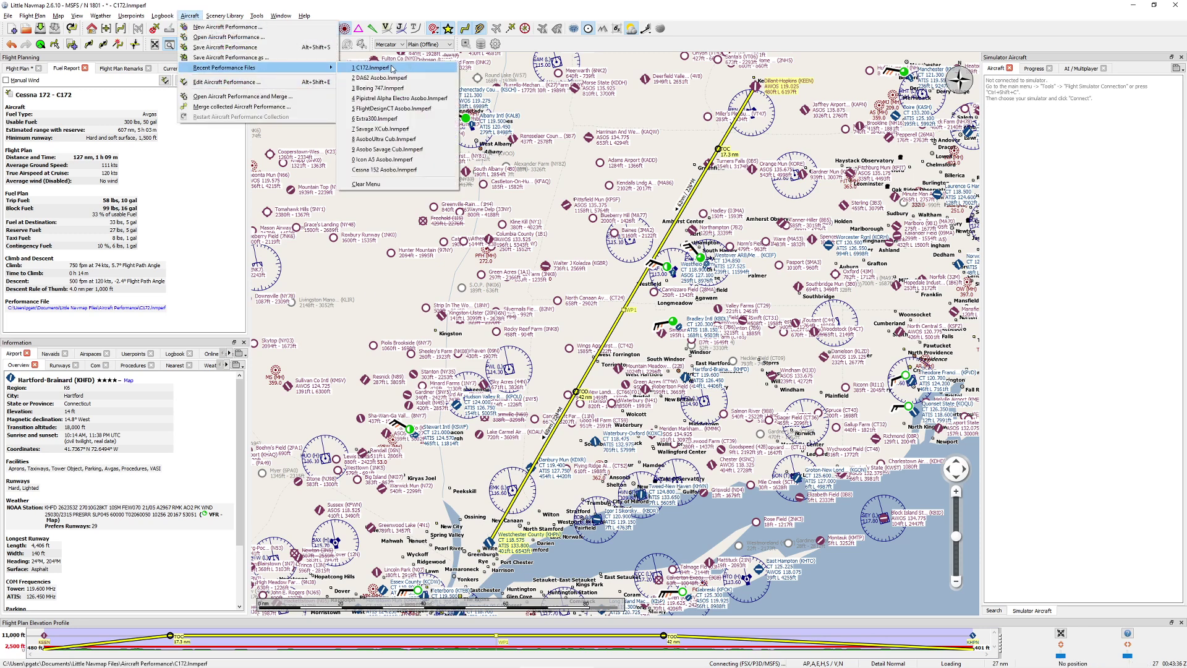
pyautogui.click(381, 70)
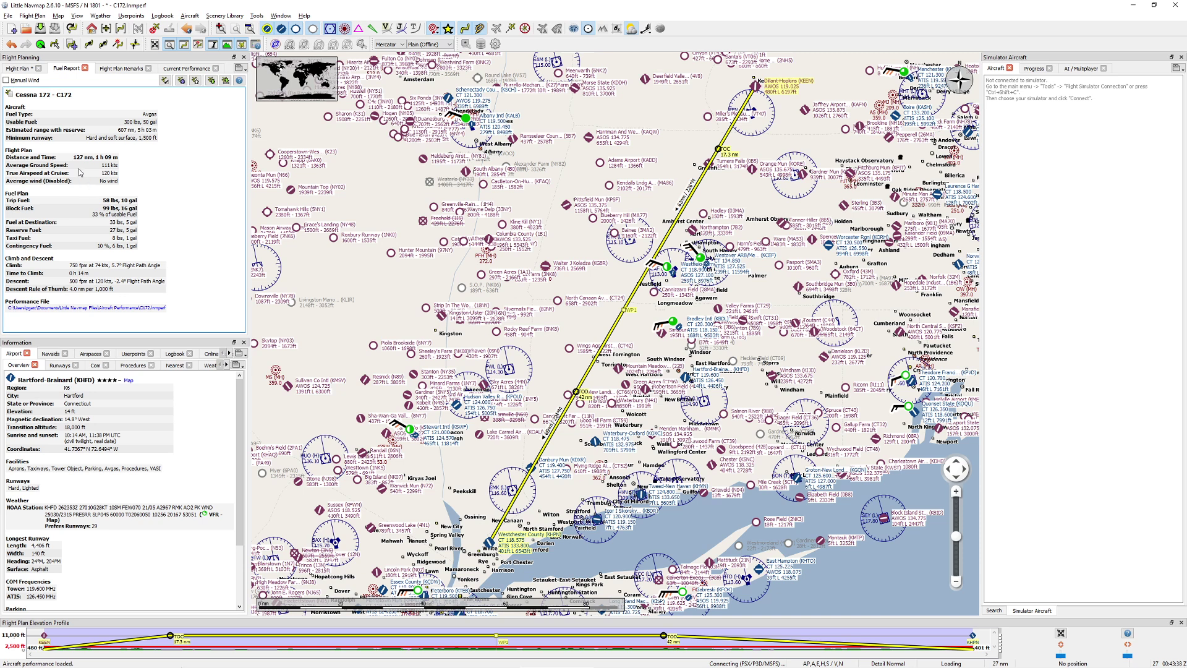
pyautogui.moveTo(73, 157); pyautogui.dragTo(122, 164)
pyautogui.click(113, 163)
pyautogui.hotkey('alt', 'Tab')
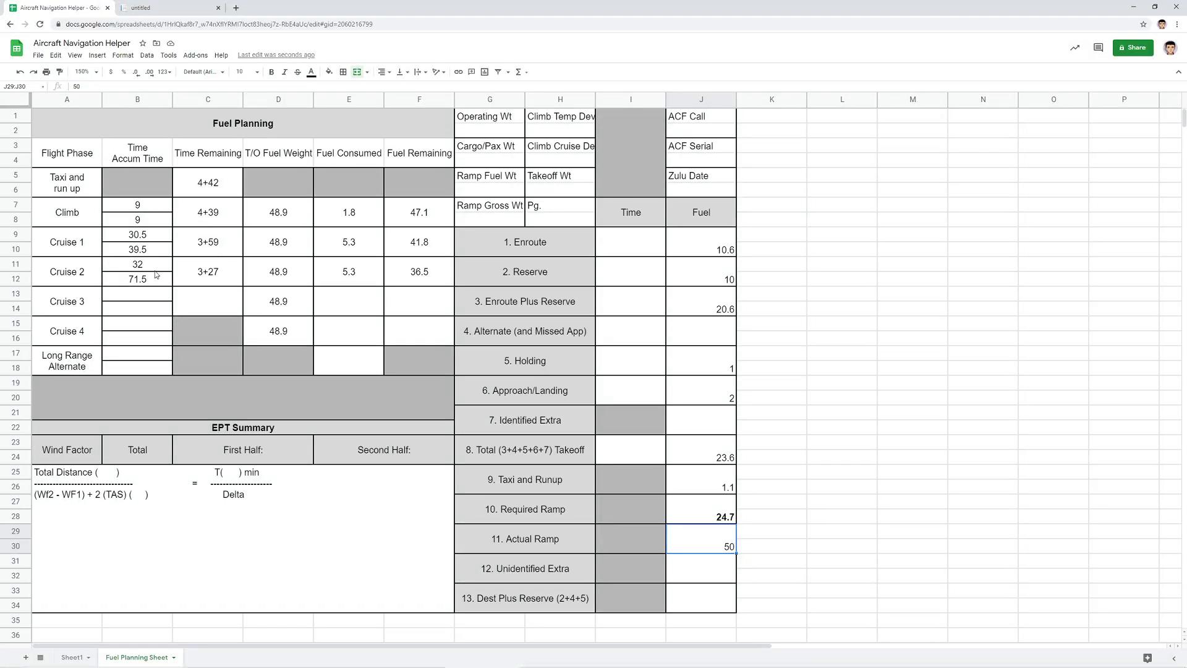
# - Check the 71.5 Cruise 2 accumulated time formula in B12, then return to Little Navmap
pyautogui.click(138, 283)
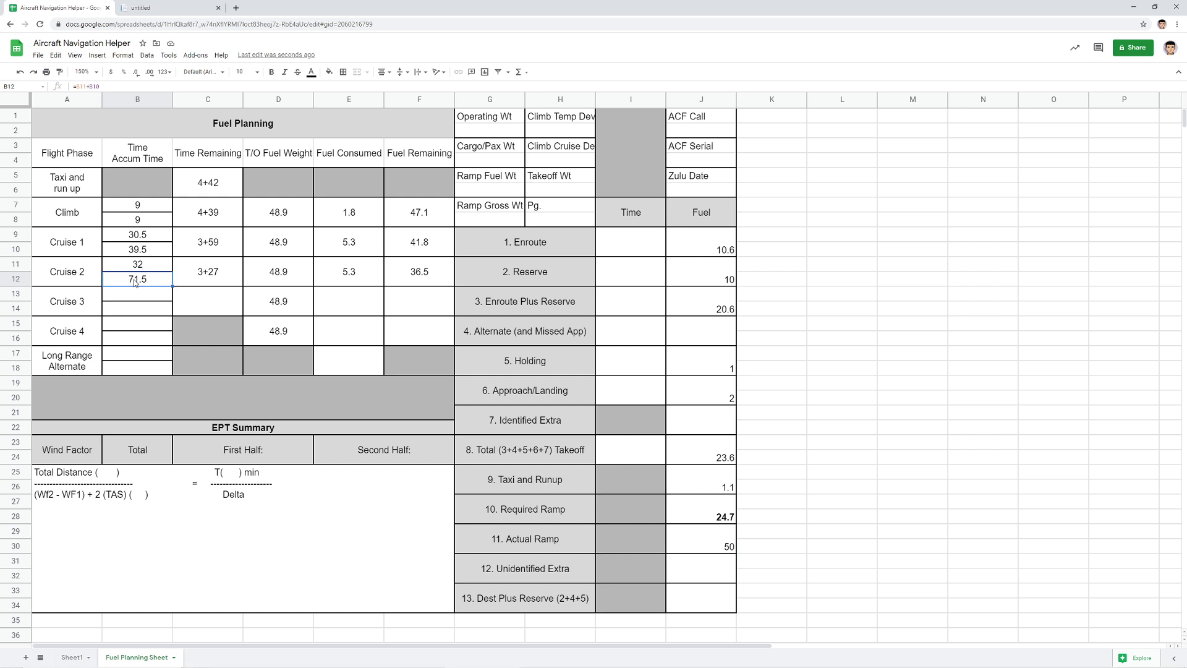
pyautogui.hotkey('alt', 'Tab')
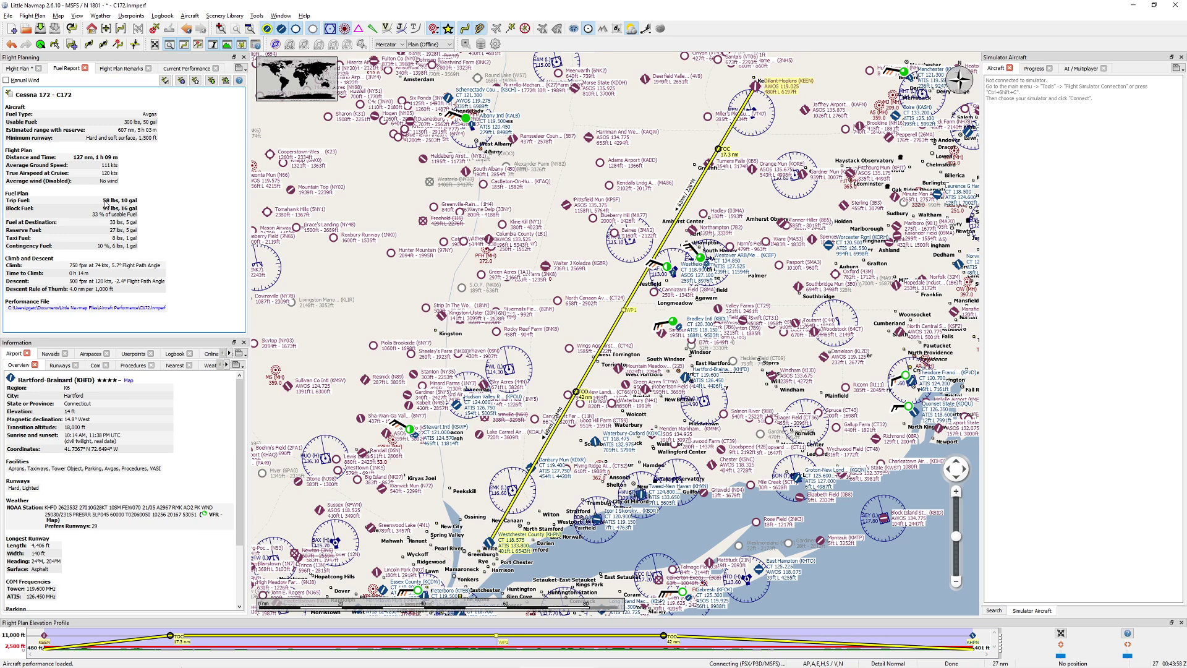
# - Review the trip fuel and block fuel gallon figures in the Little Navmap fuel report
pyautogui.moveTo(117, 205); pyautogui.dragTo(137, 202)
pyautogui.click(139, 202)
pyautogui.moveTo(138, 210); pyautogui.dragTo(127, 213)
pyautogui.hotkey('alt', 'Tab')
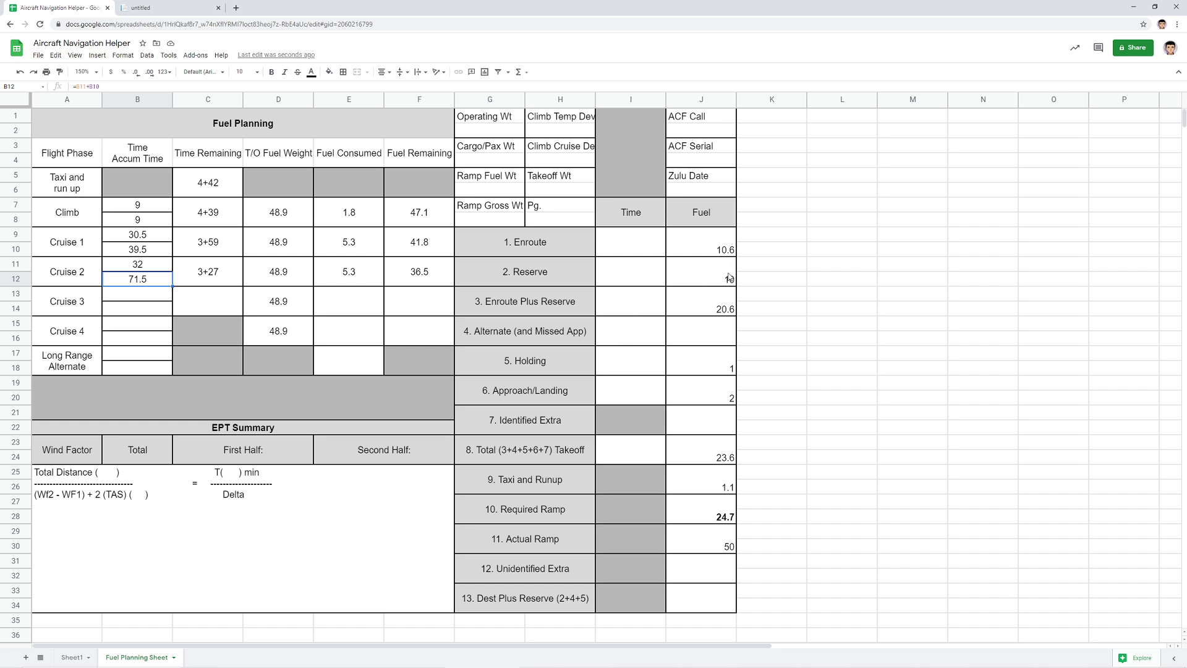
pyautogui.hotkey('alt', 'Tab')
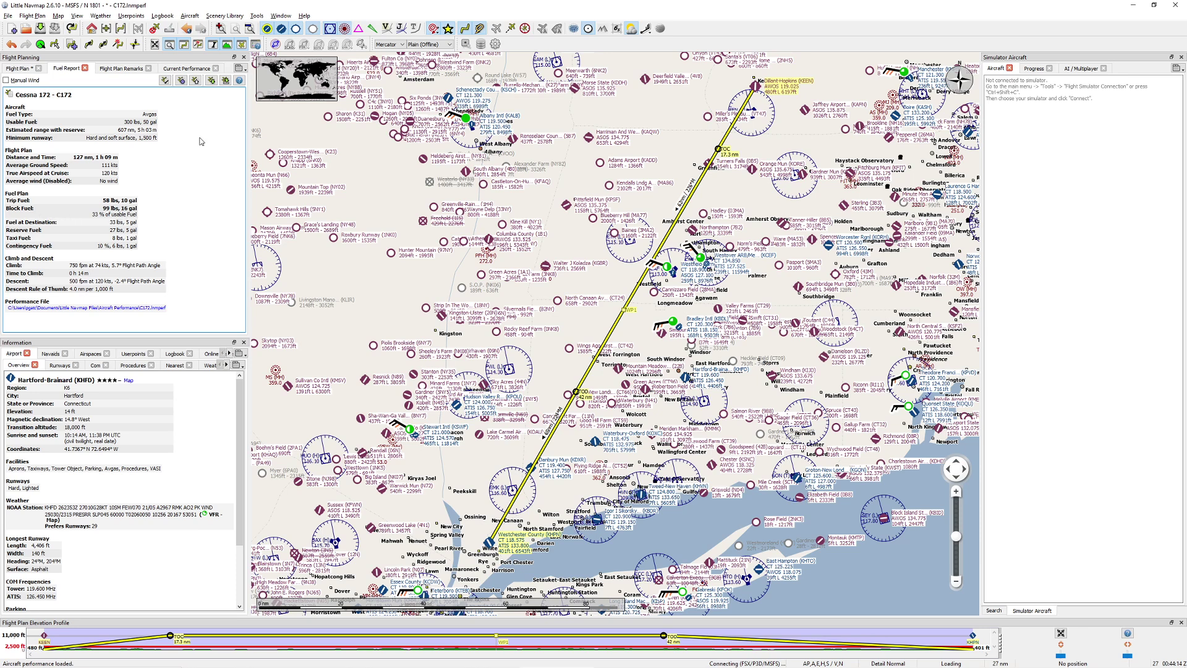
# - Check the 27 lbs reserve and 8 lbs taxi fuel in Edit Aircraft Performance
pyautogui.click(190, 16)
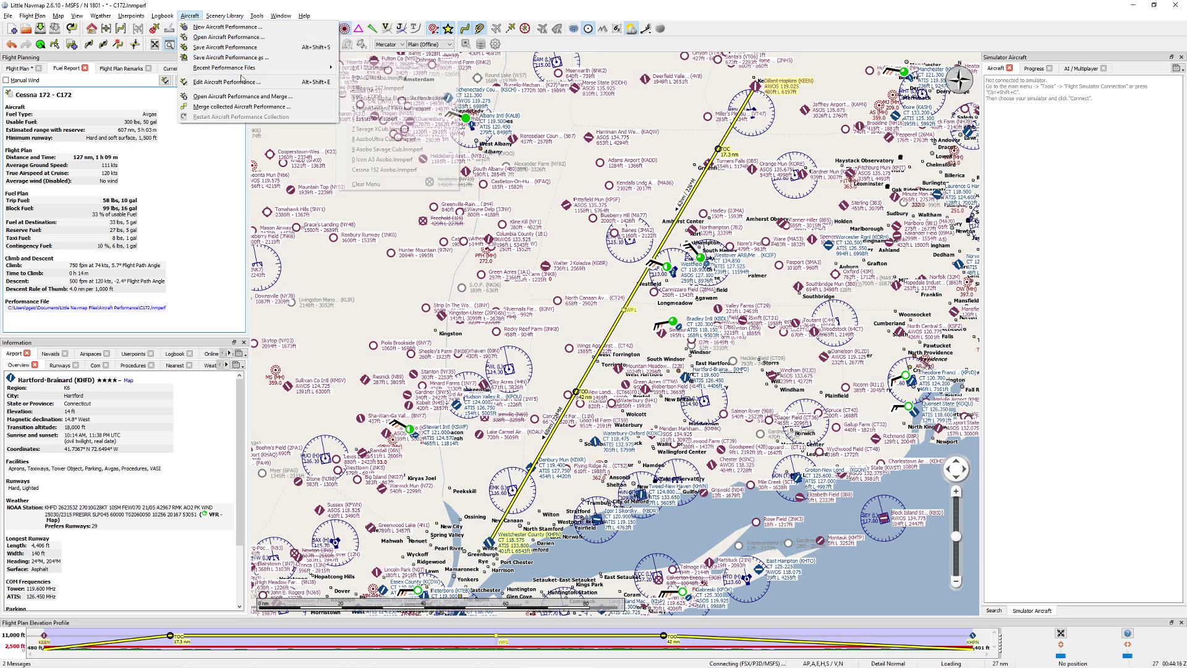
pyautogui.click(241, 81)
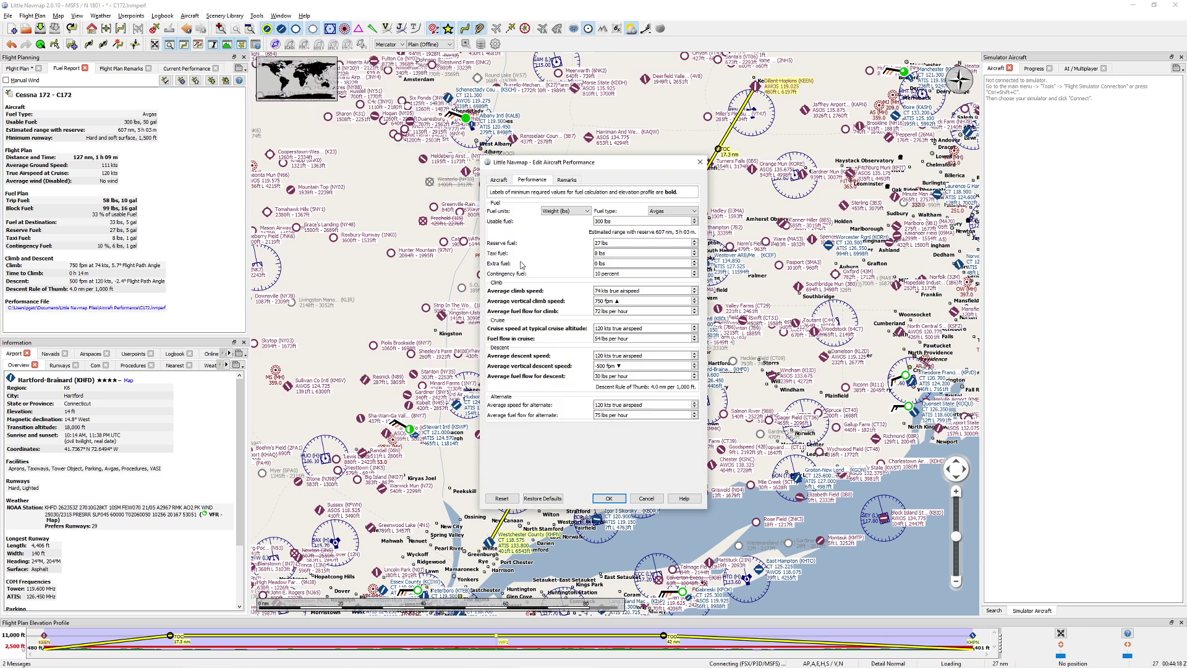
pyautogui.click(600, 254)
pyautogui.click(700, 162)
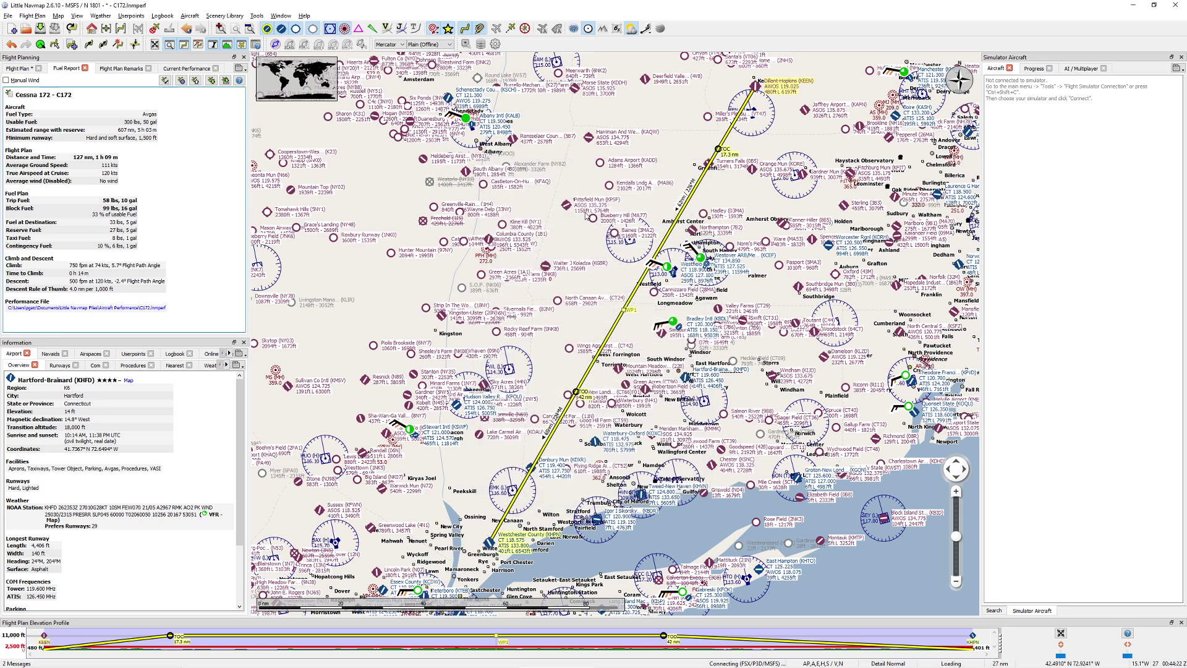
pyautogui.hotkey('alt', 'Tab')
# - Set reserve fuel J11 to =27/6 (4.5), dropping required ramp to 19.2
pyautogui.click(703, 281)
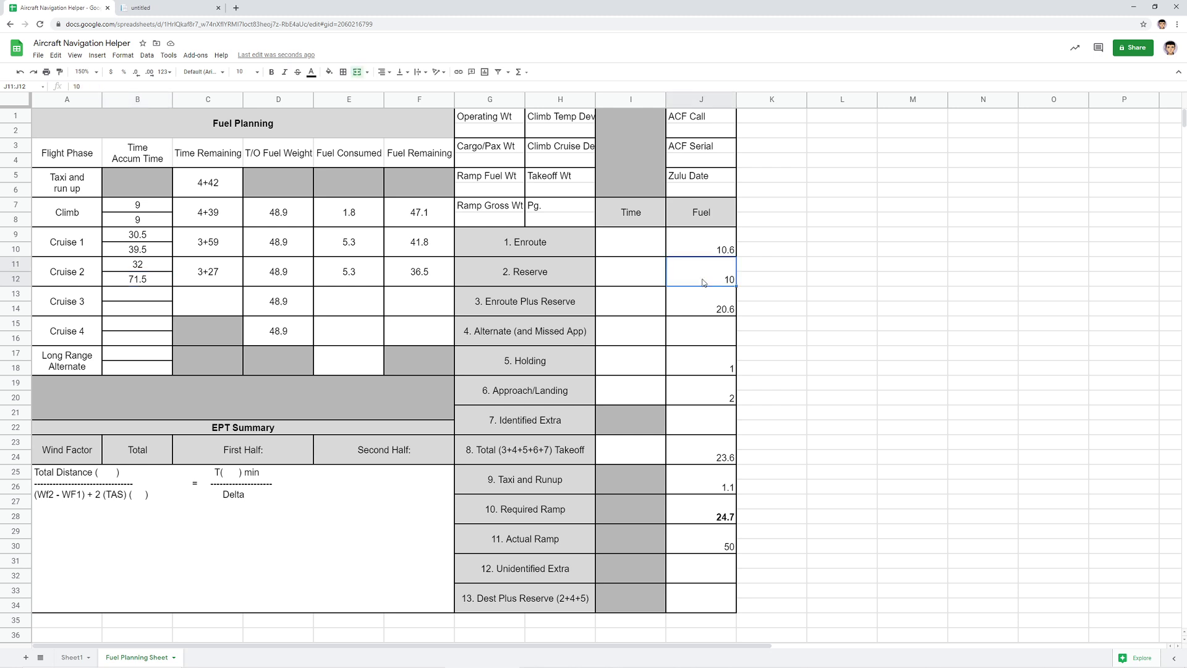
pyautogui.write('=27/6')
pyautogui.press('Return')
pyautogui.click(761, 294)
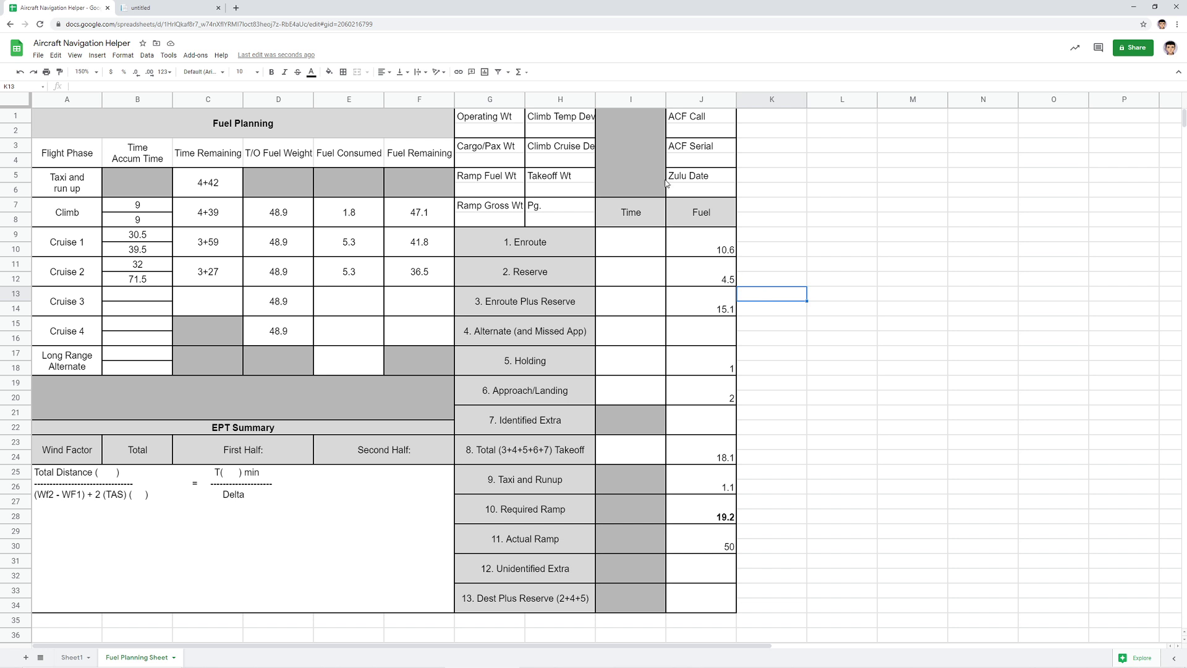
pyautogui.click(236, 7)
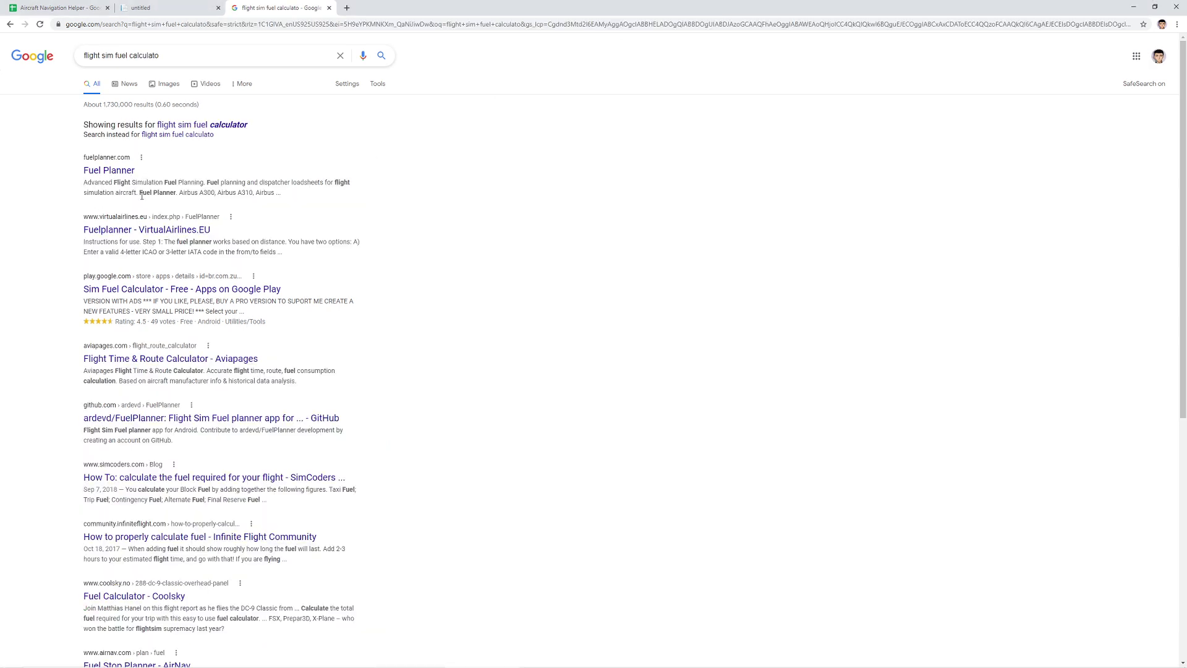
# - Open fuelplanner.com and generate a KJFK–KDFW loadsheet for the Cessna Citation X
pyautogui.click(94, 172)
pyautogui.click(52, 103)
pyautogui.scroll(-3, 62, 201)
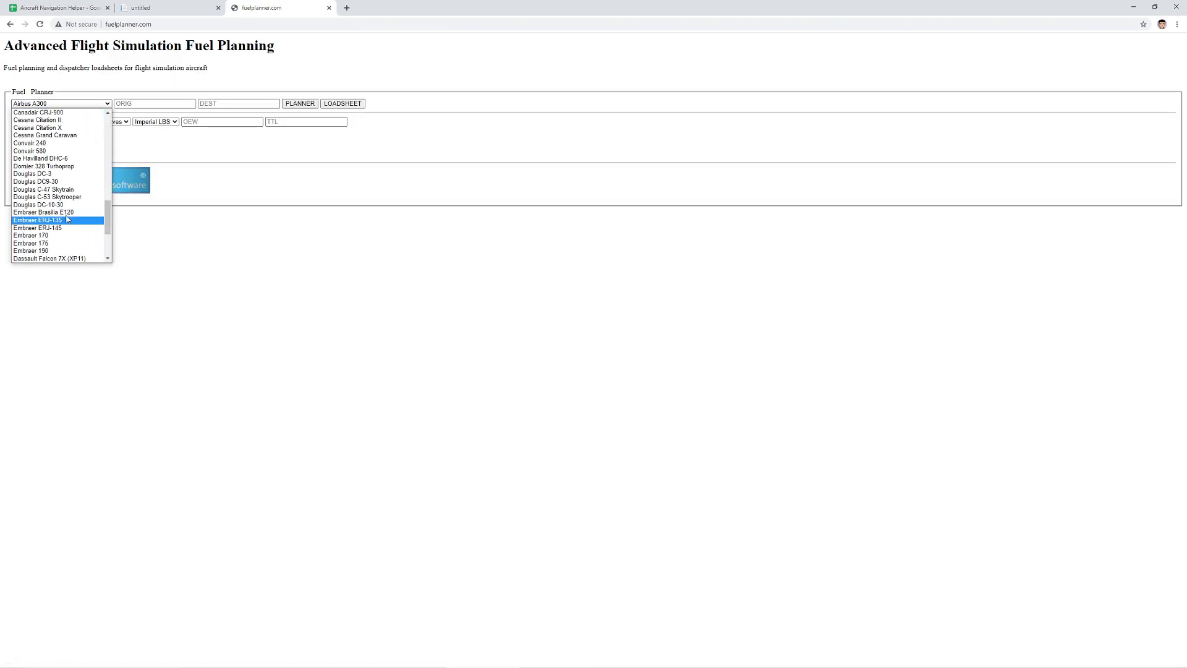
pyautogui.click(38, 128)
pyautogui.click(139, 105)
pyautogui.write('K')
pyautogui.press('Tab')
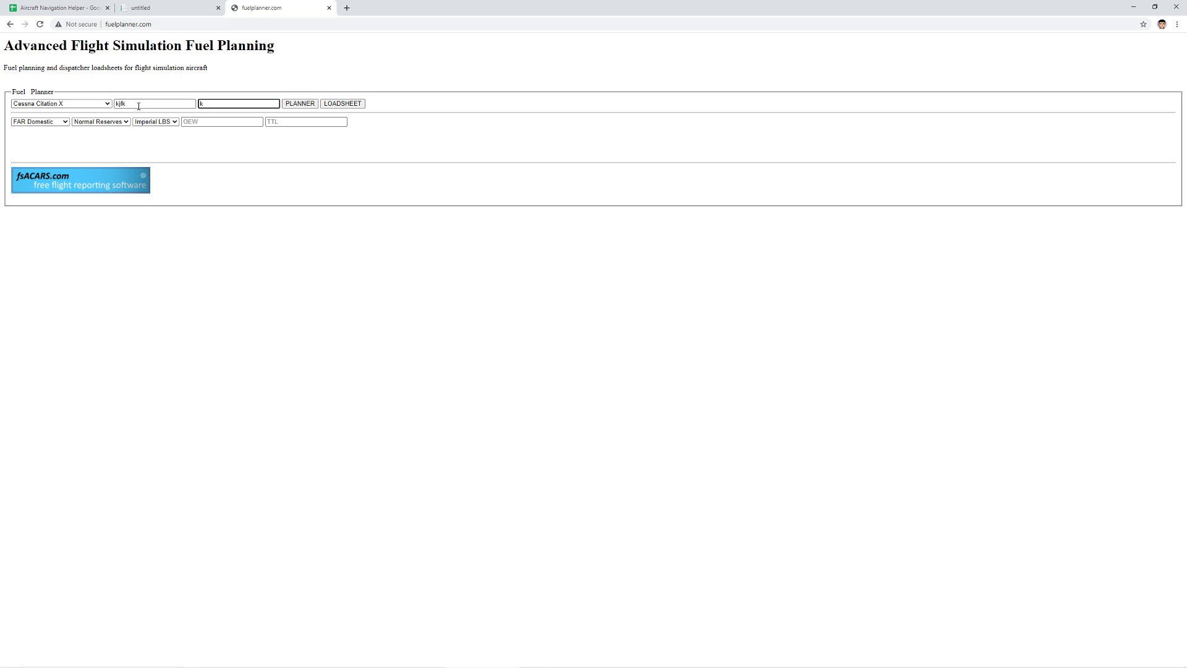
pyautogui.click(337, 104)
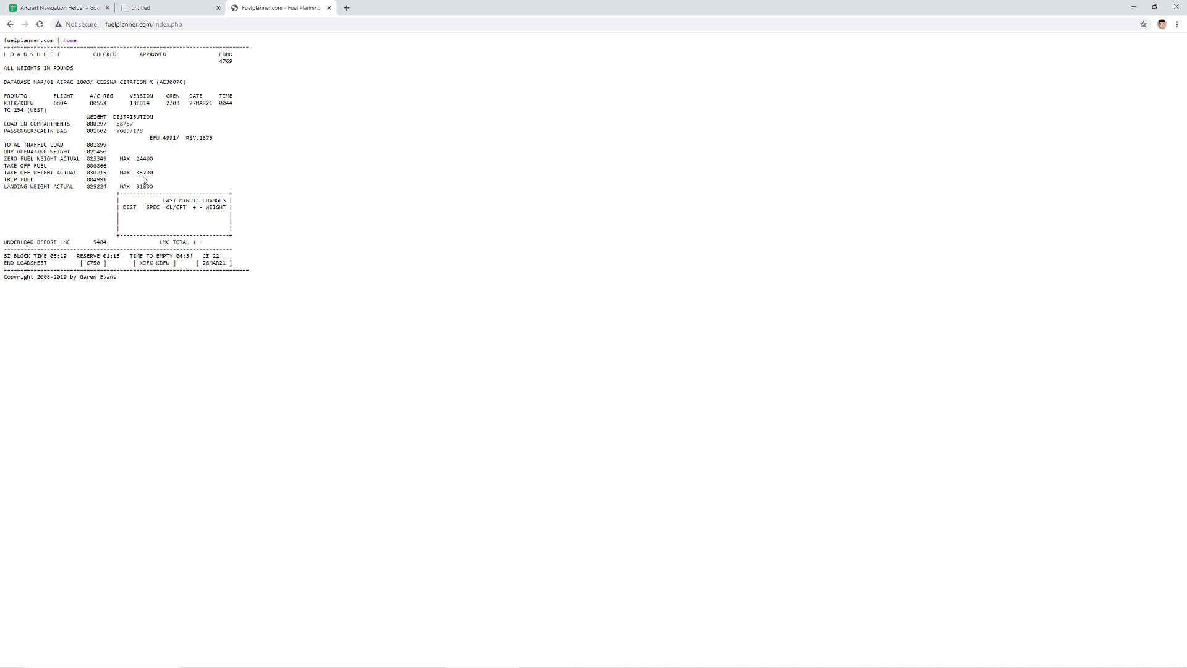
pyautogui.moveTo(127, 259); pyautogui.dragTo(227, 260)
pyautogui.click(223, 265)
pyautogui.click(227, 261)
# - Switch the aircraft to Boeing 737-200 and recalculate, giving 24648 lbs total fuel
pyautogui.hotkey('alt', 'Left')
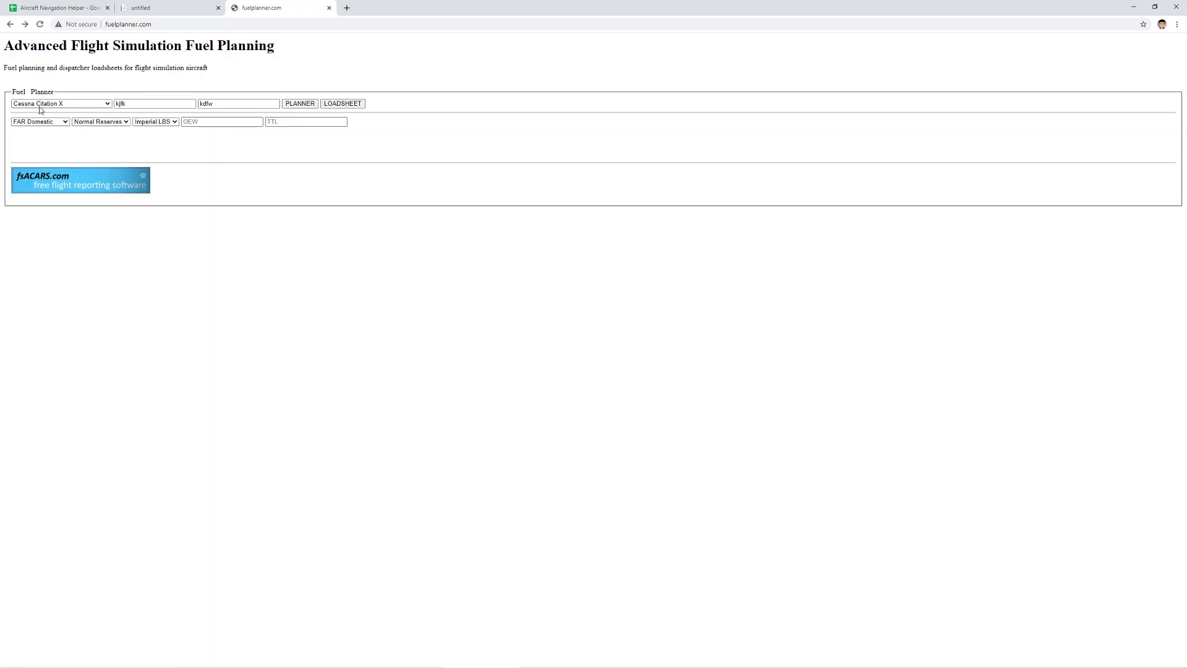
pyautogui.click(39, 104)
pyautogui.scroll(15, 61, 197)
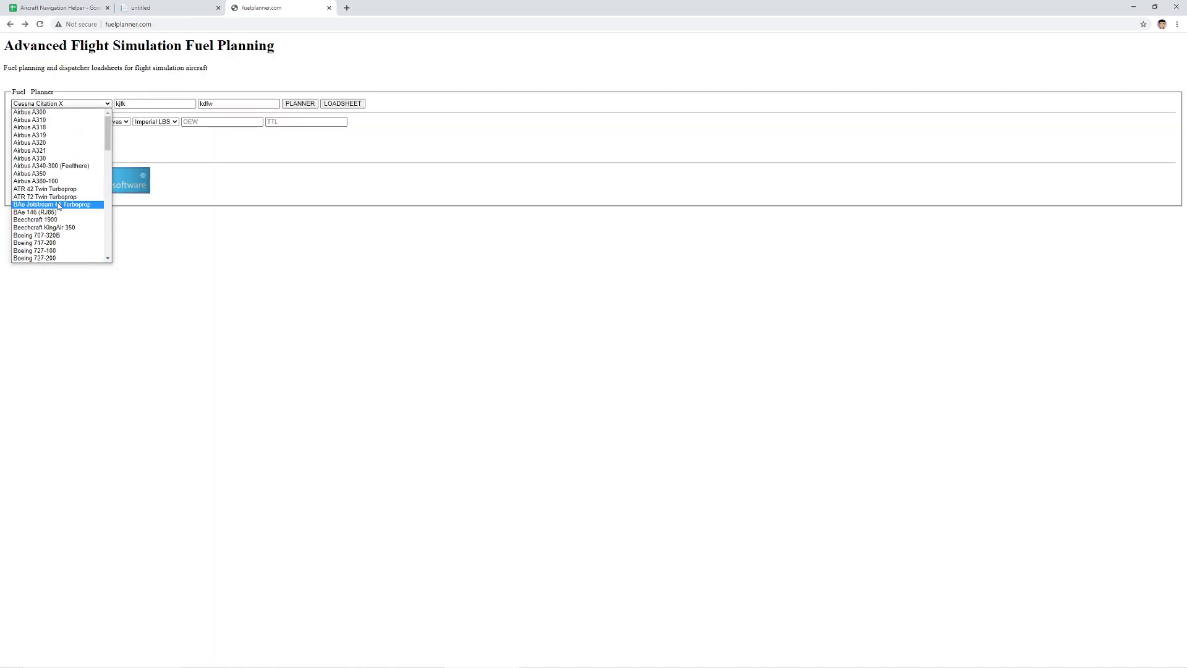
pyautogui.scroll(-3, 61, 207)
pyautogui.click(56, 178)
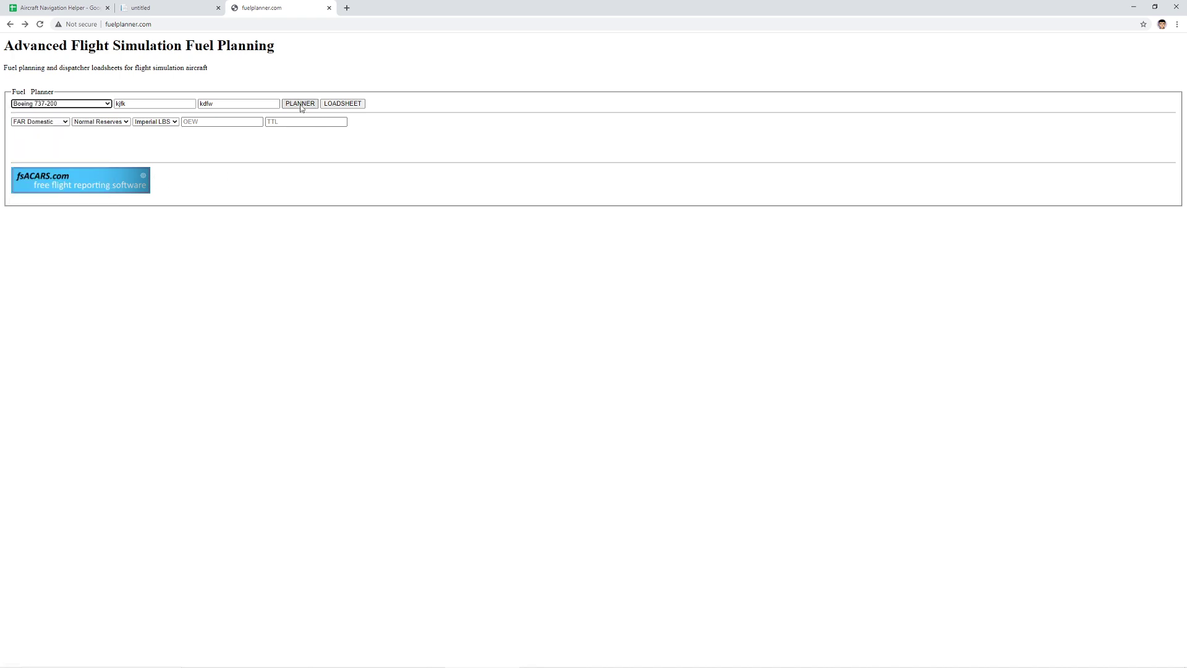
pyautogui.click(301, 105)
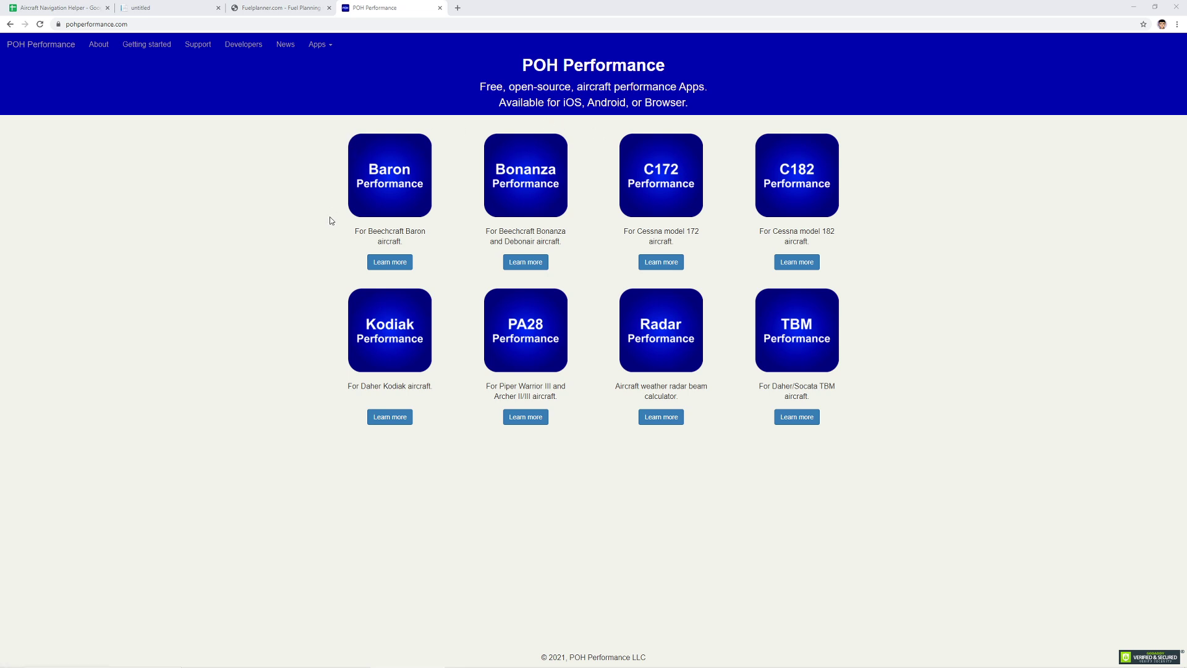
# - Launch the C172 Performance web app, accept the licence agreement and dismiss the startup tips
pyautogui.click(650, 197)
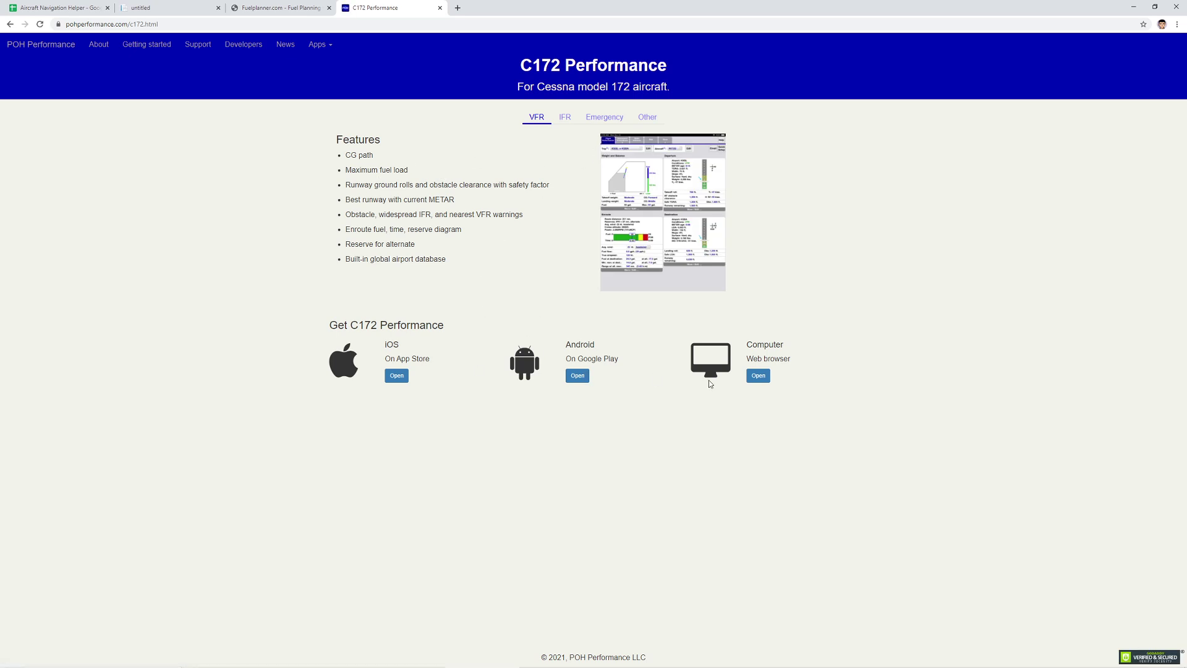
pyautogui.click(758, 375)
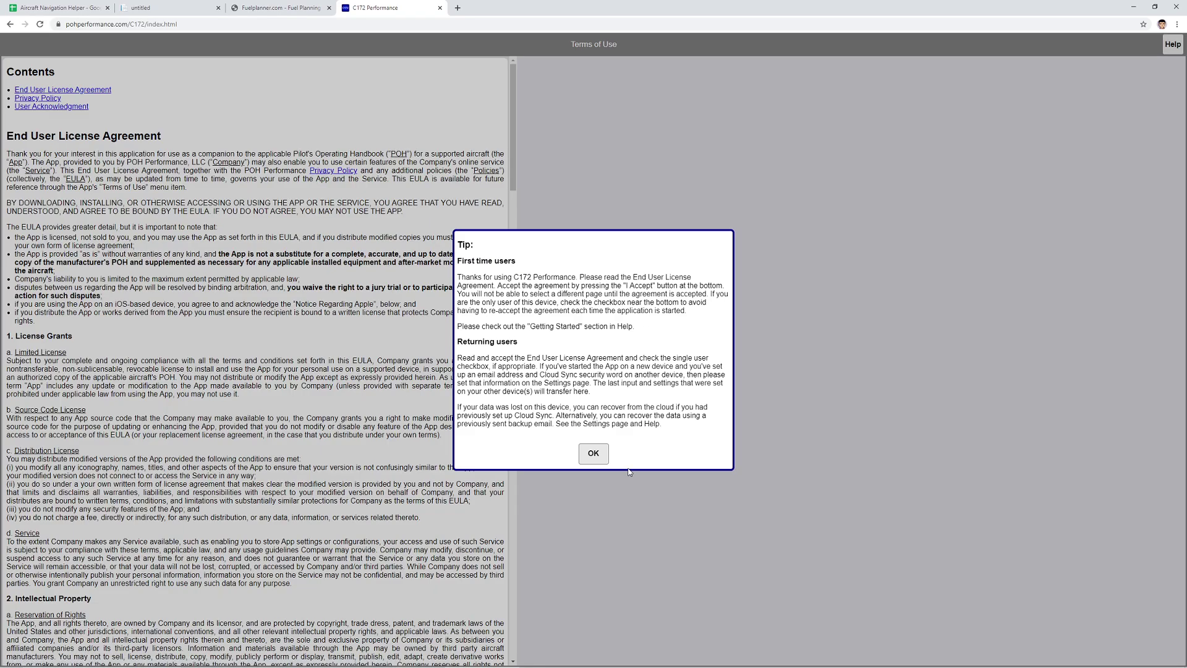
pyautogui.click(593, 452)
pyautogui.scroll(-1, 377, 432)
pyautogui.scroll(-20, 377, 433)
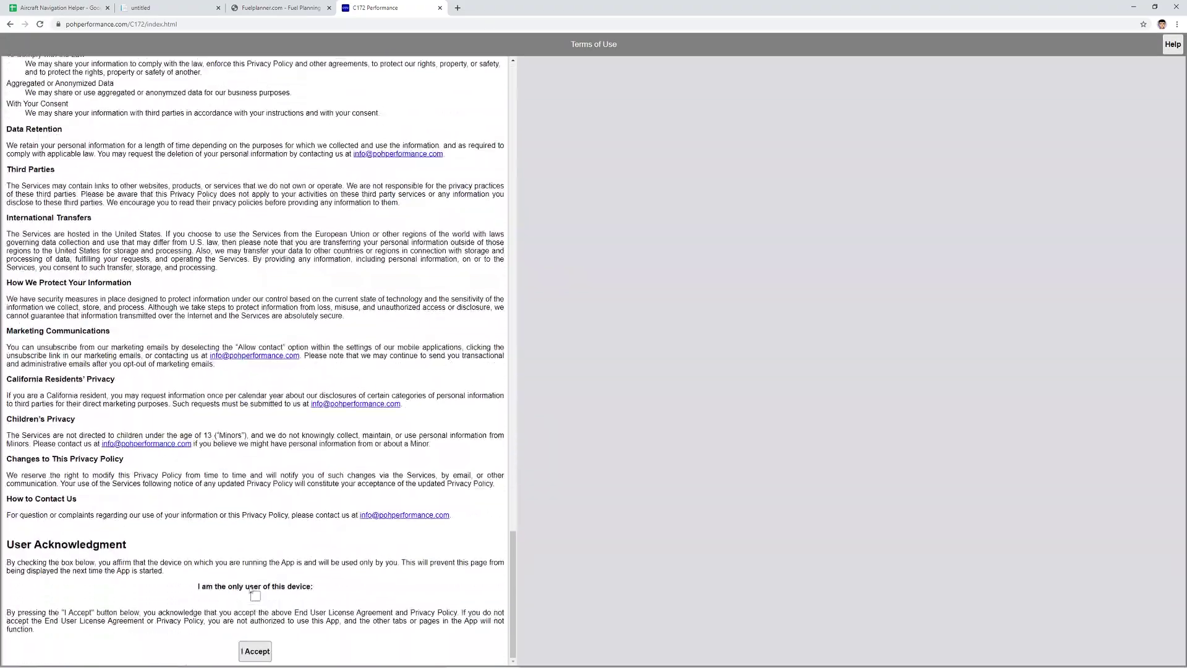
pyautogui.click(256, 596)
pyautogui.click(255, 651)
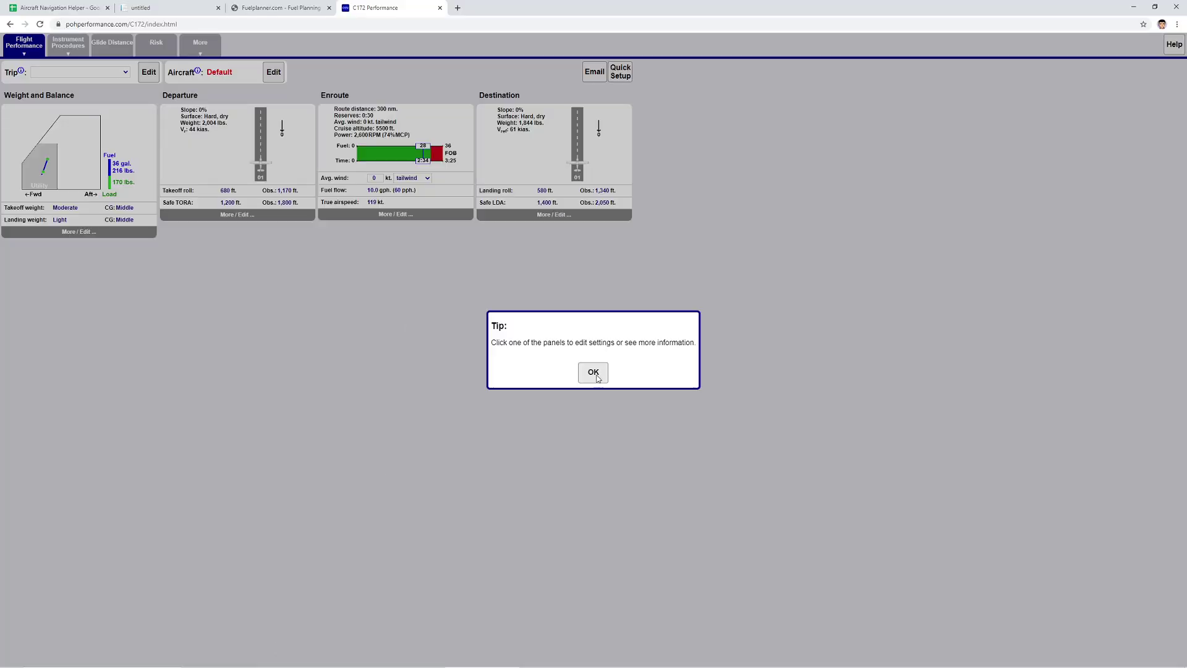
pyautogui.click(598, 378)
pyautogui.click(585, 385)
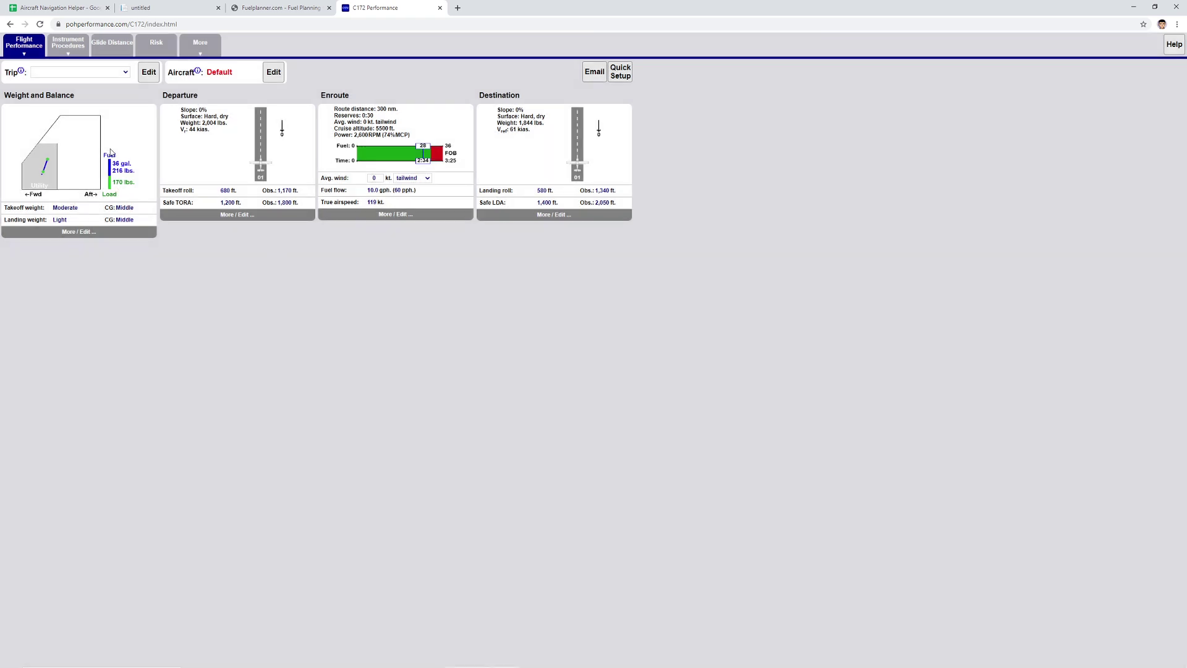
# - Add a 172S aircraft in the aircraft settings and return to the overview
pyautogui.click(274, 73)
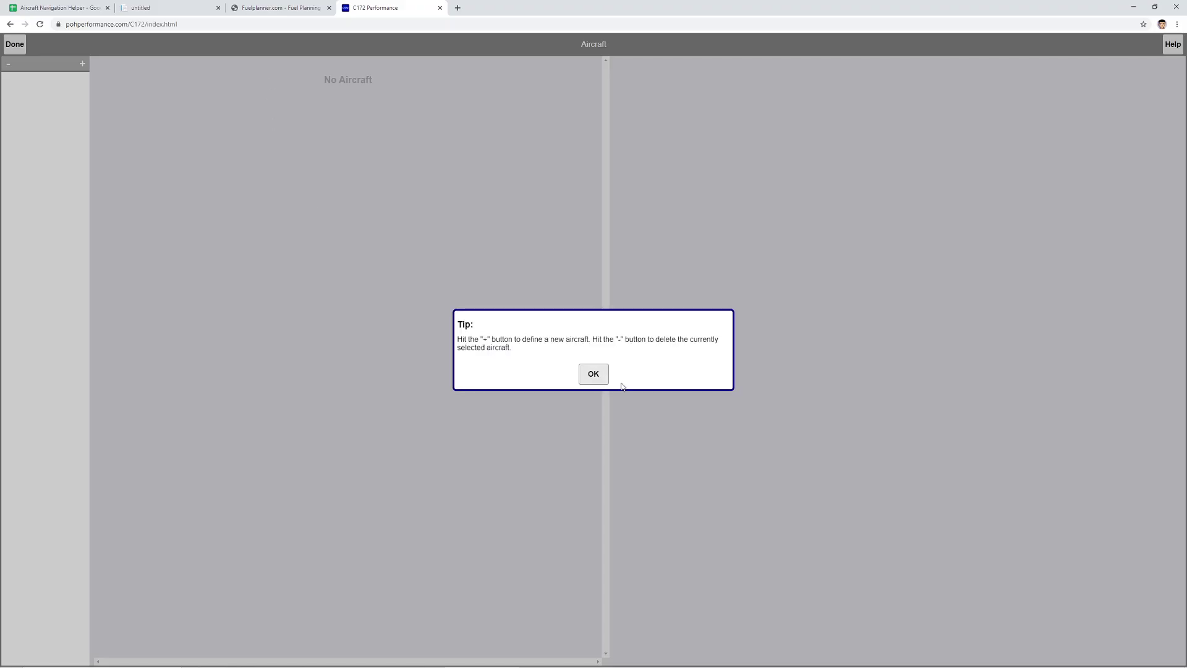
pyautogui.click(594, 375)
pyautogui.click(82, 63)
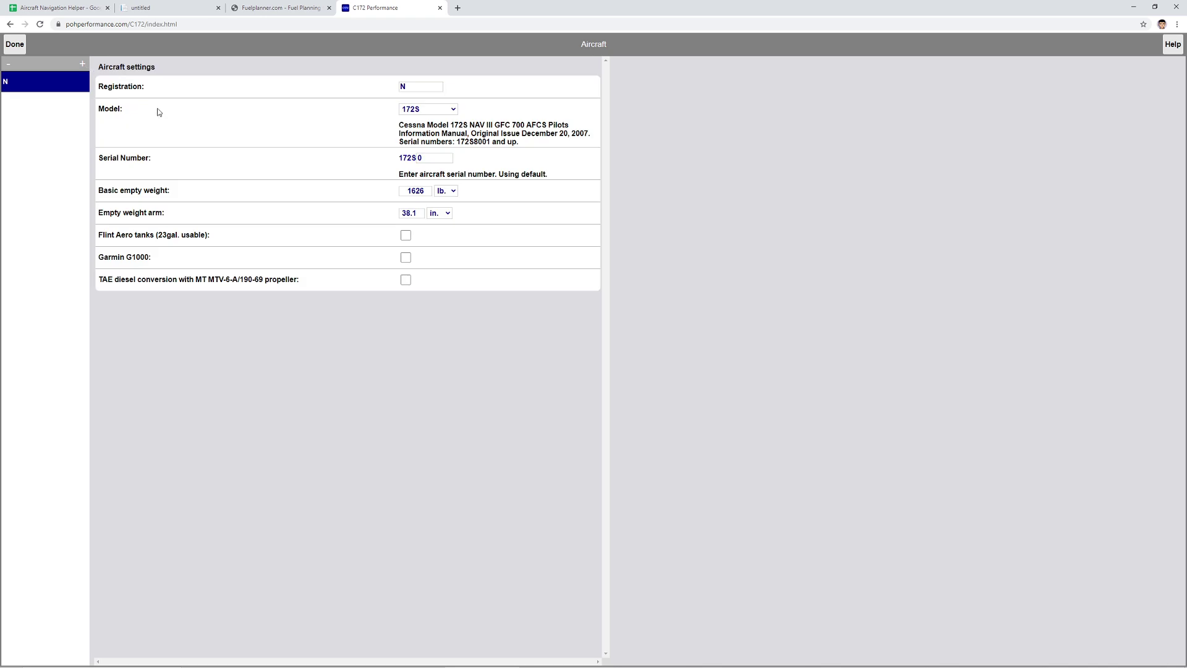
pyautogui.click(419, 108)
pyautogui.click(367, 110)
pyautogui.click(14, 44)
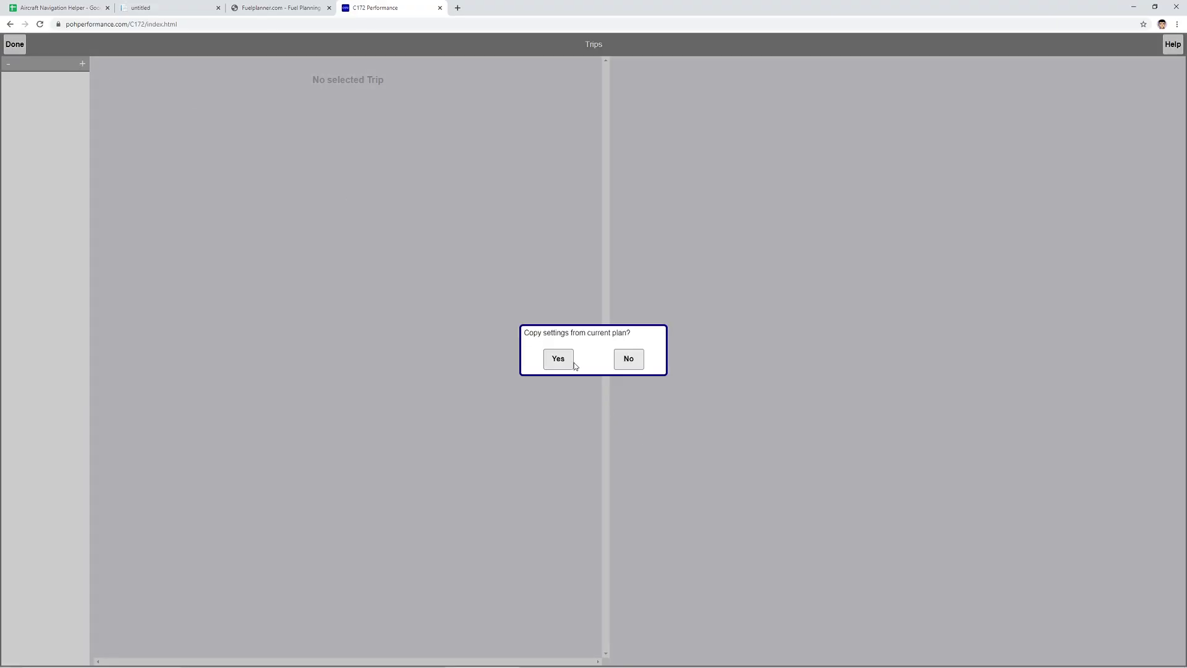
# - Create an IFR trip from KEEN to KHPN at 6,000 ft with 50 gal fuel
pyautogui.click(553, 359)
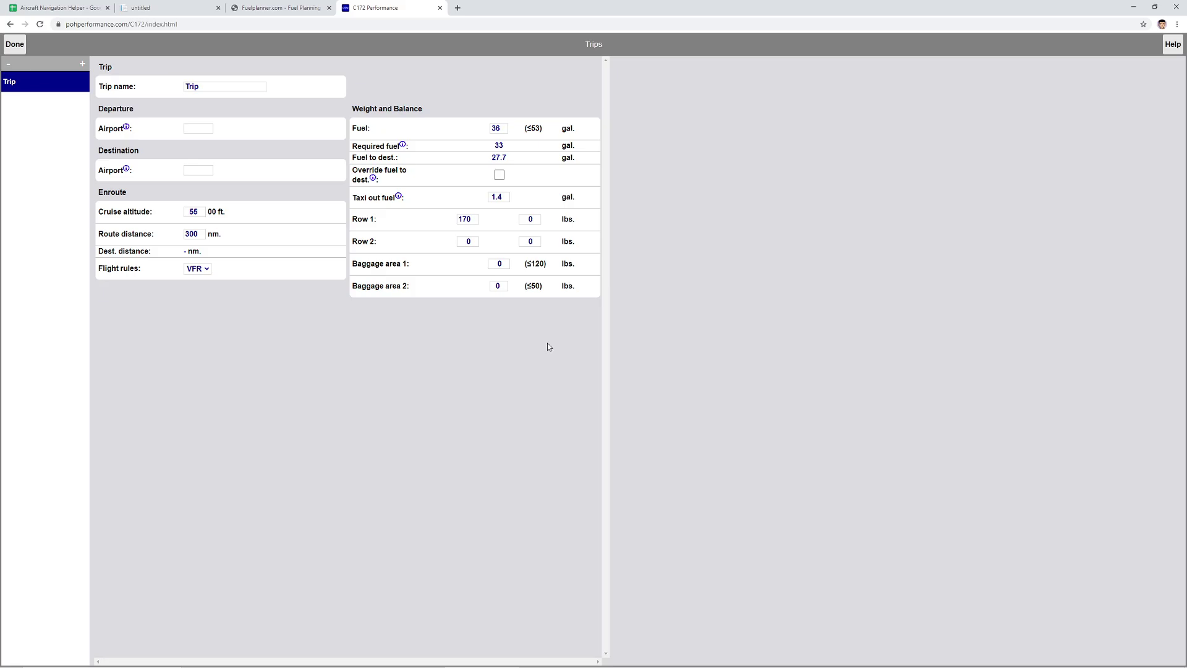
pyautogui.click(192, 128)
pyautogui.write('KEEN')
pyautogui.press('Tab')
pyautogui.write('KHPN')
pyautogui.press('Tab')
pyautogui.write('000')
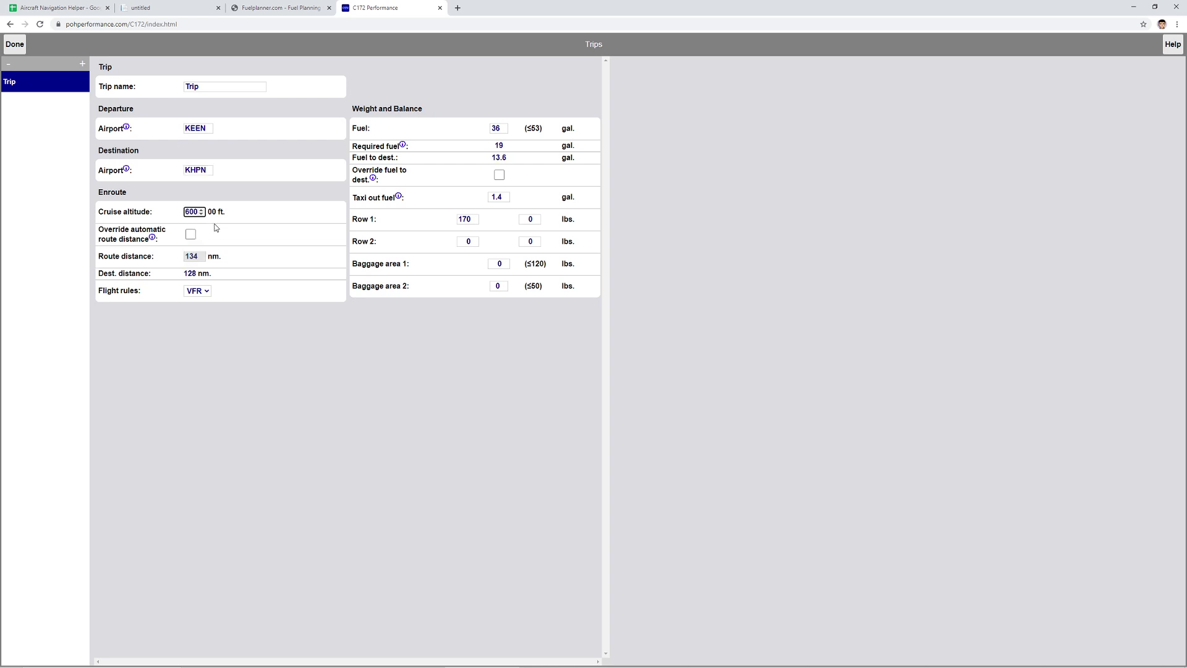
pyautogui.click(216, 228)
pyautogui.click(197, 294)
pyautogui.click(195, 312)
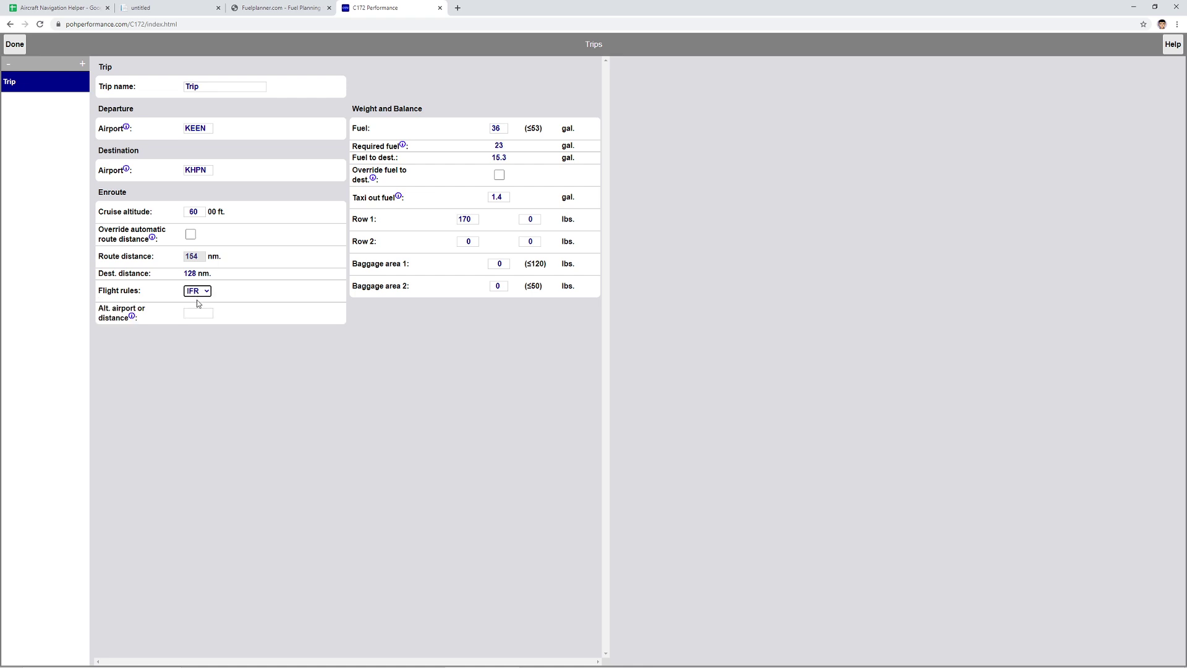
pyautogui.doubleClick(496, 128)
pyautogui.write('50')
pyautogui.click(10, 47)
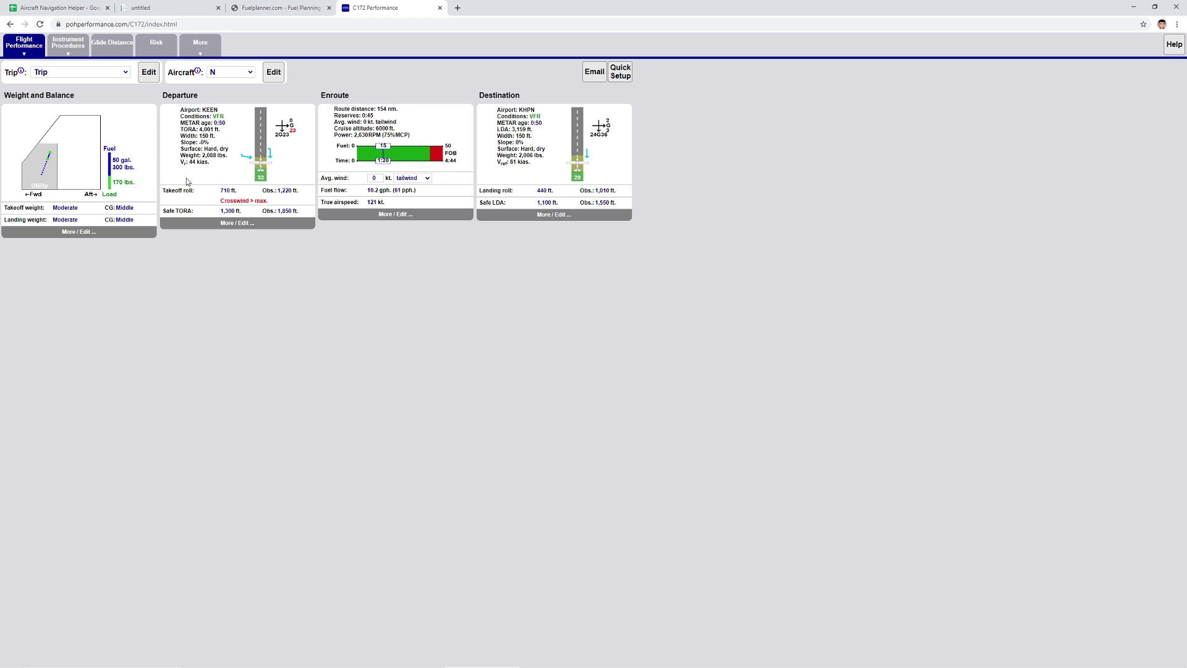
# - Review departure, enroute and destination details: 154 nm, 710 ft takeoff roll, 440 ft landing roll
pyautogui.click(233, 224)
pyautogui.click(397, 211)
pyautogui.click(594, 374)
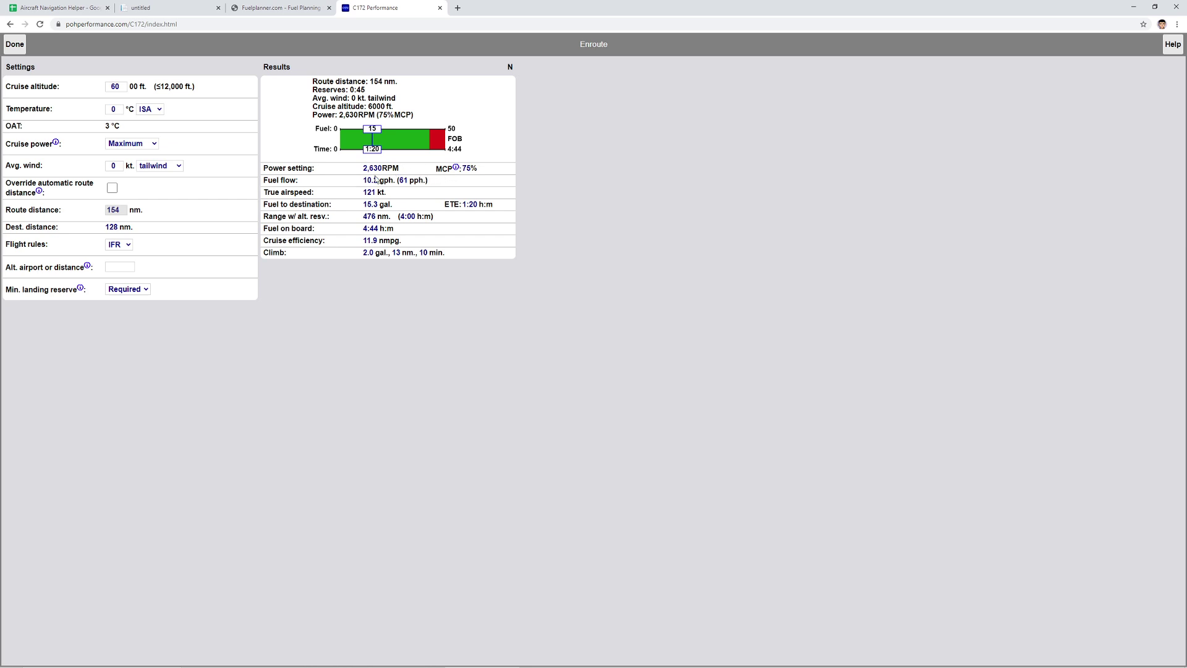
pyautogui.click(14, 45)
pyautogui.click(552, 146)
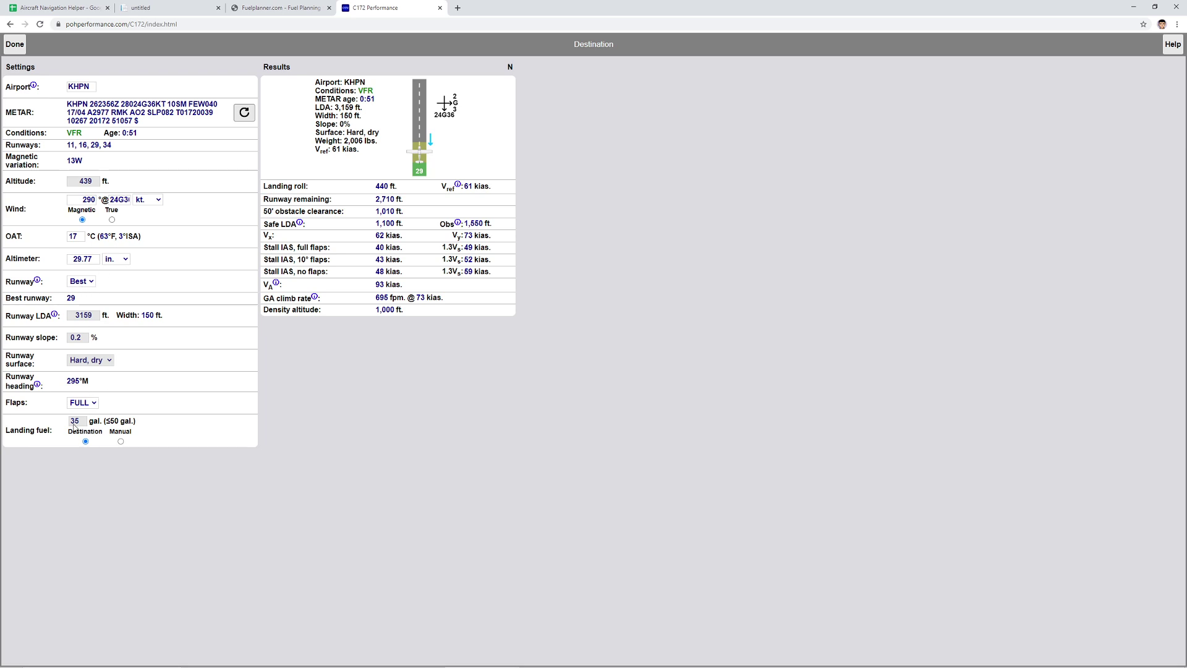
pyautogui.click(15, 43)
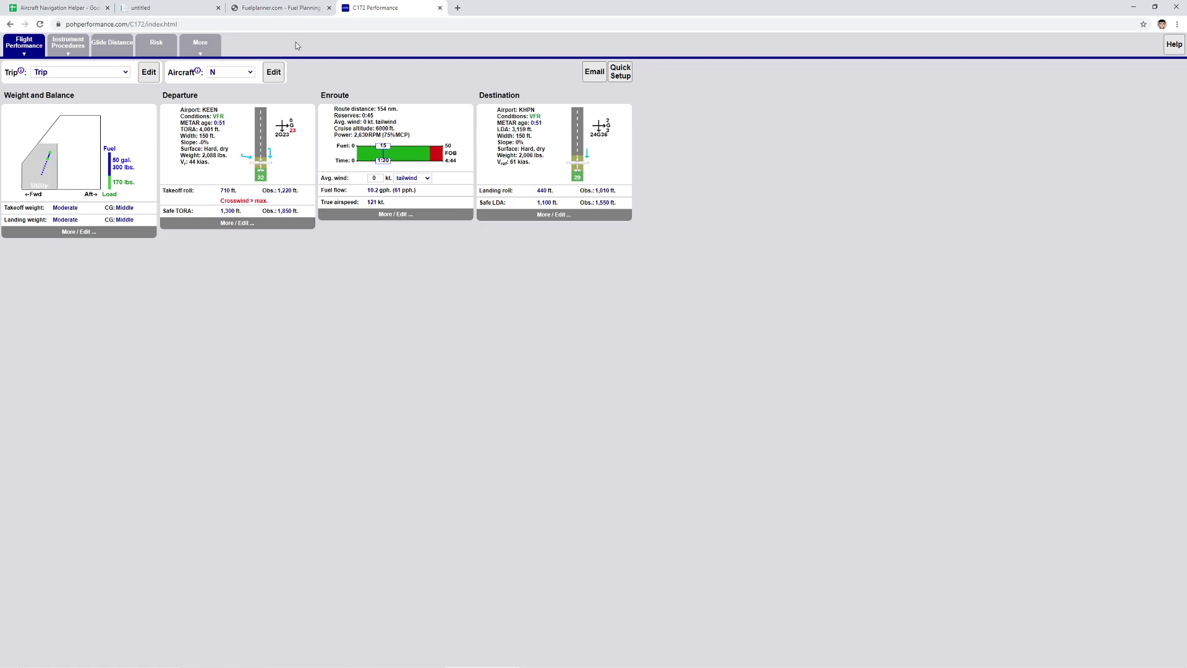
# - Revisit the fuelplanner.com and C172 Performance tabs, then return to the Aircraft Navigation Helper sheet
pyautogui.click(288, 12)
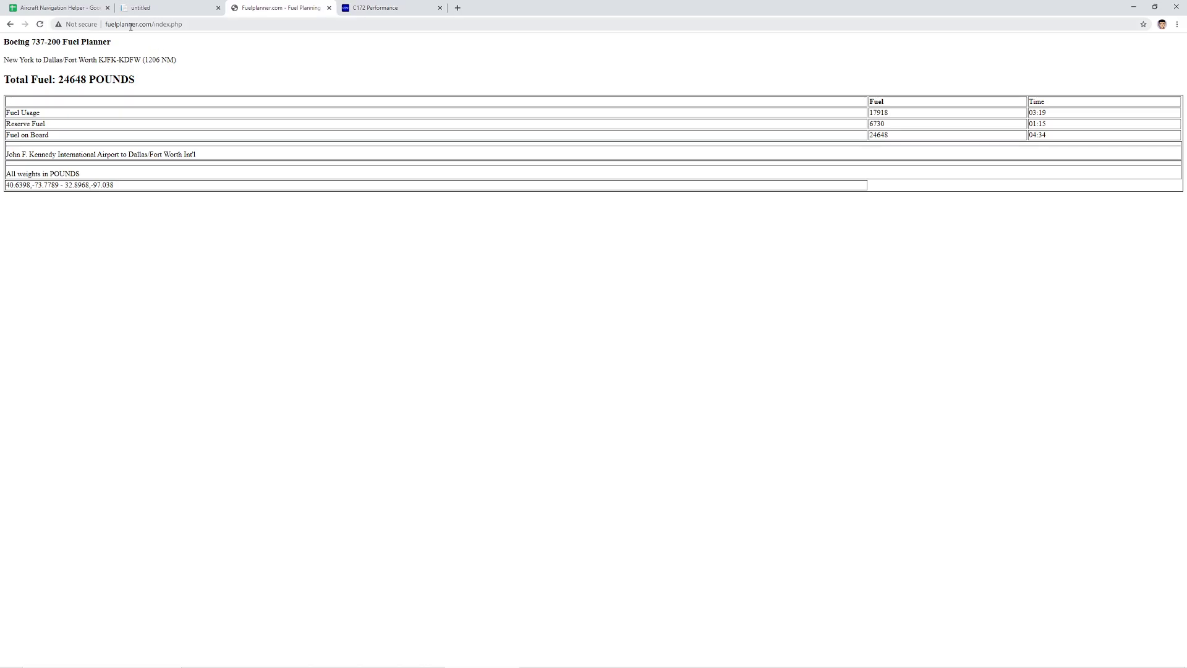
pyautogui.click(369, 12)
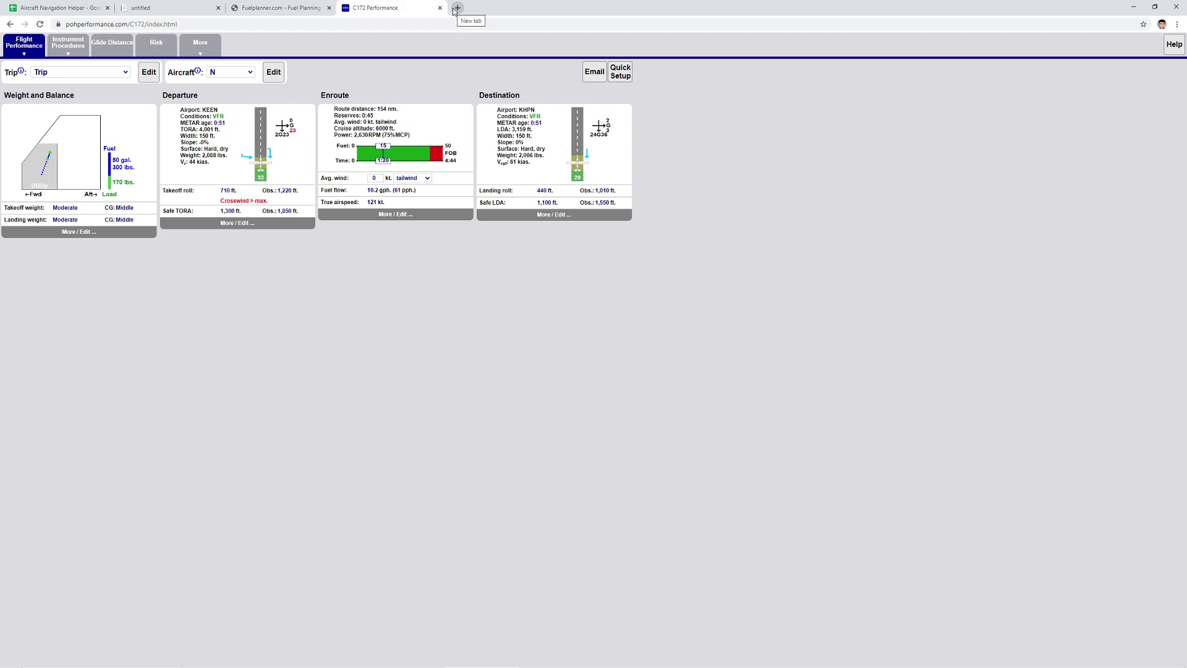
pyautogui.click(60, 8)
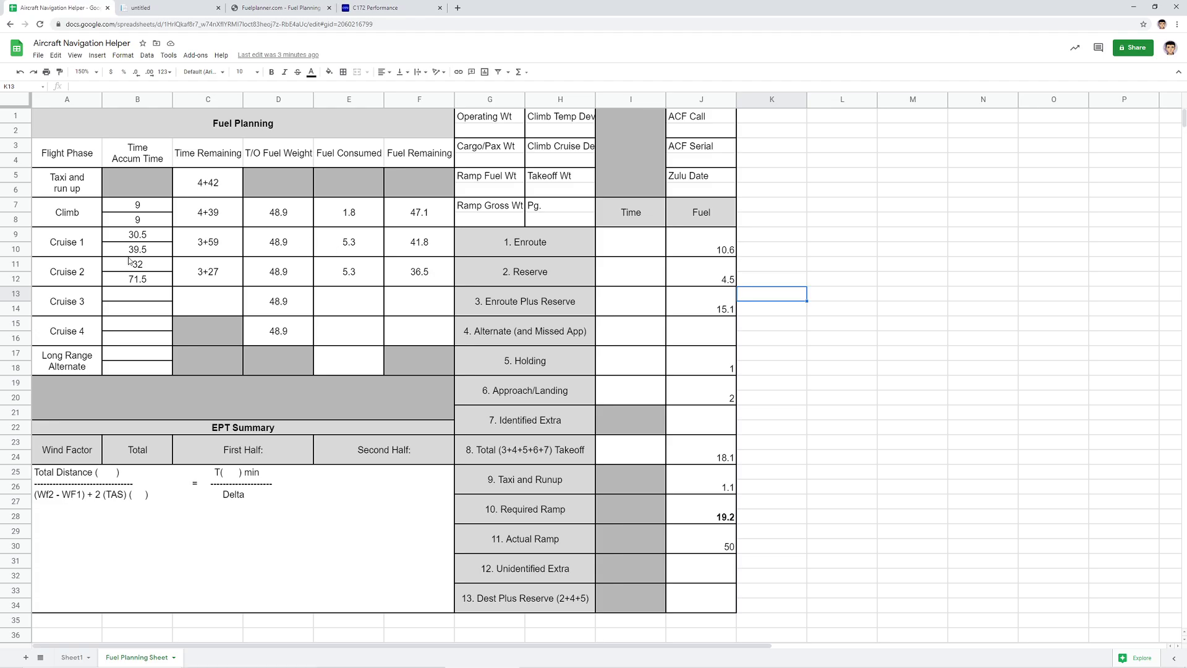
# - Leave the Fuel Planning Sheet and display Sheet1's navigation calculators
pyautogui.click(38, 55)
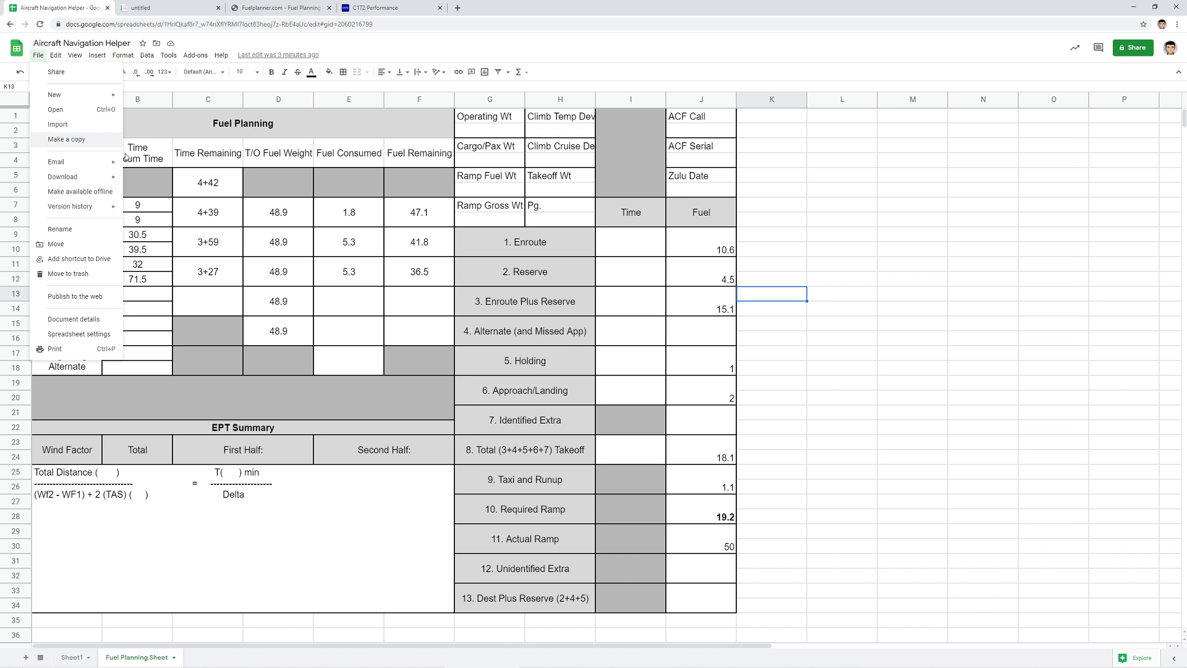
pyautogui.click(277, 248)
pyautogui.click(73, 656)
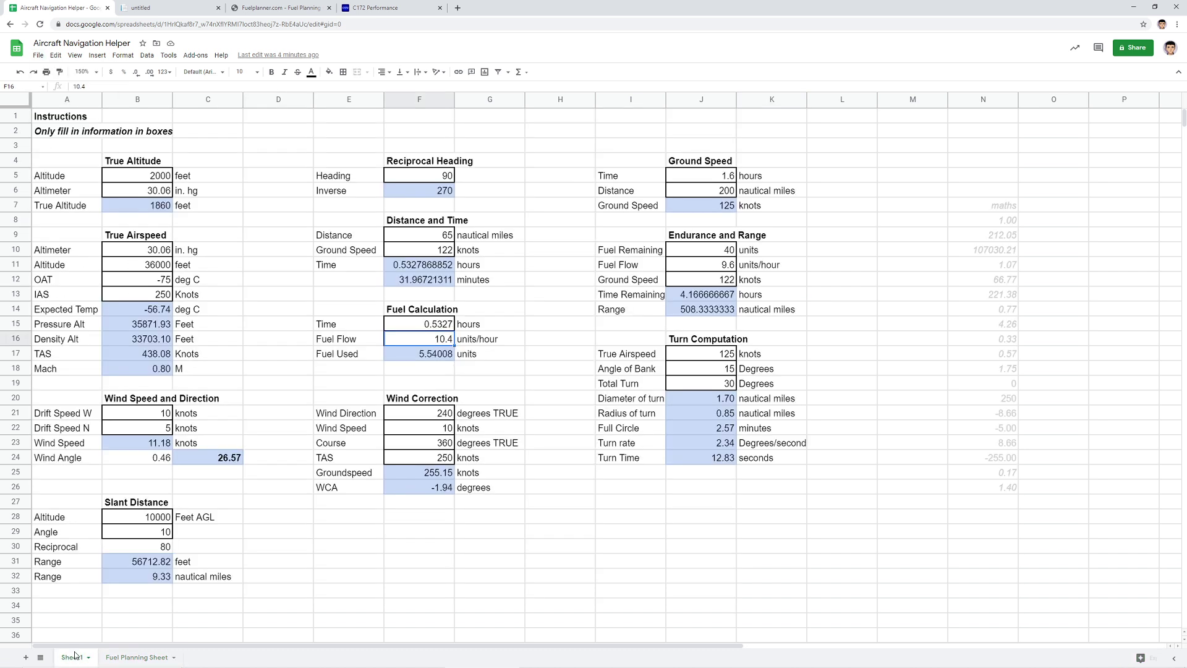